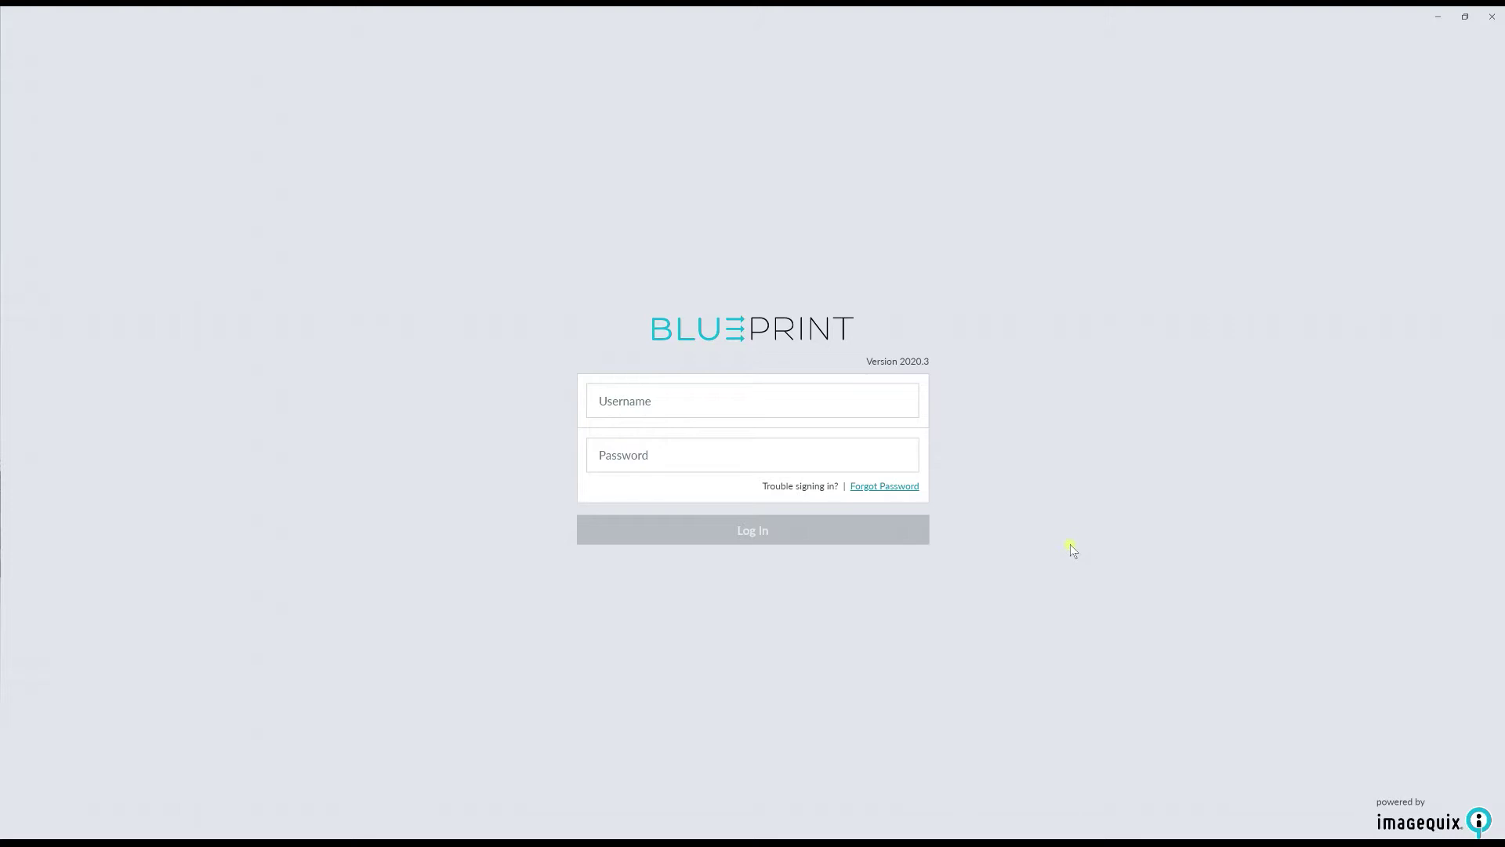
# - Log in with the demo studio username and password, then open the dashboard's stats period choices
pyautogui.click(834, 409)
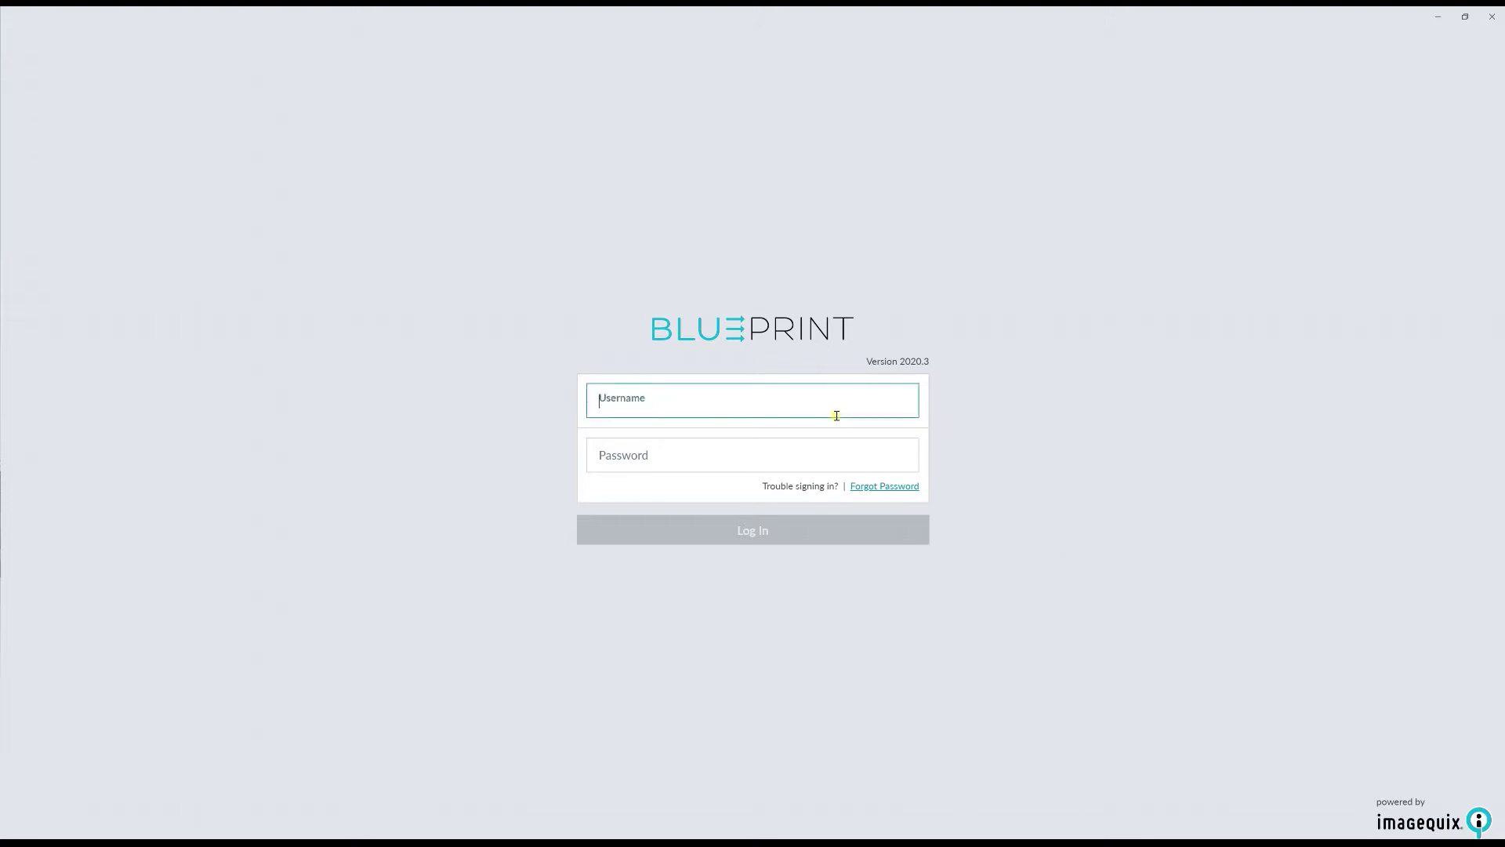
pyautogui.write('bpscdemo')
pyautogui.press('Tab')
pyautogui.write('*********')
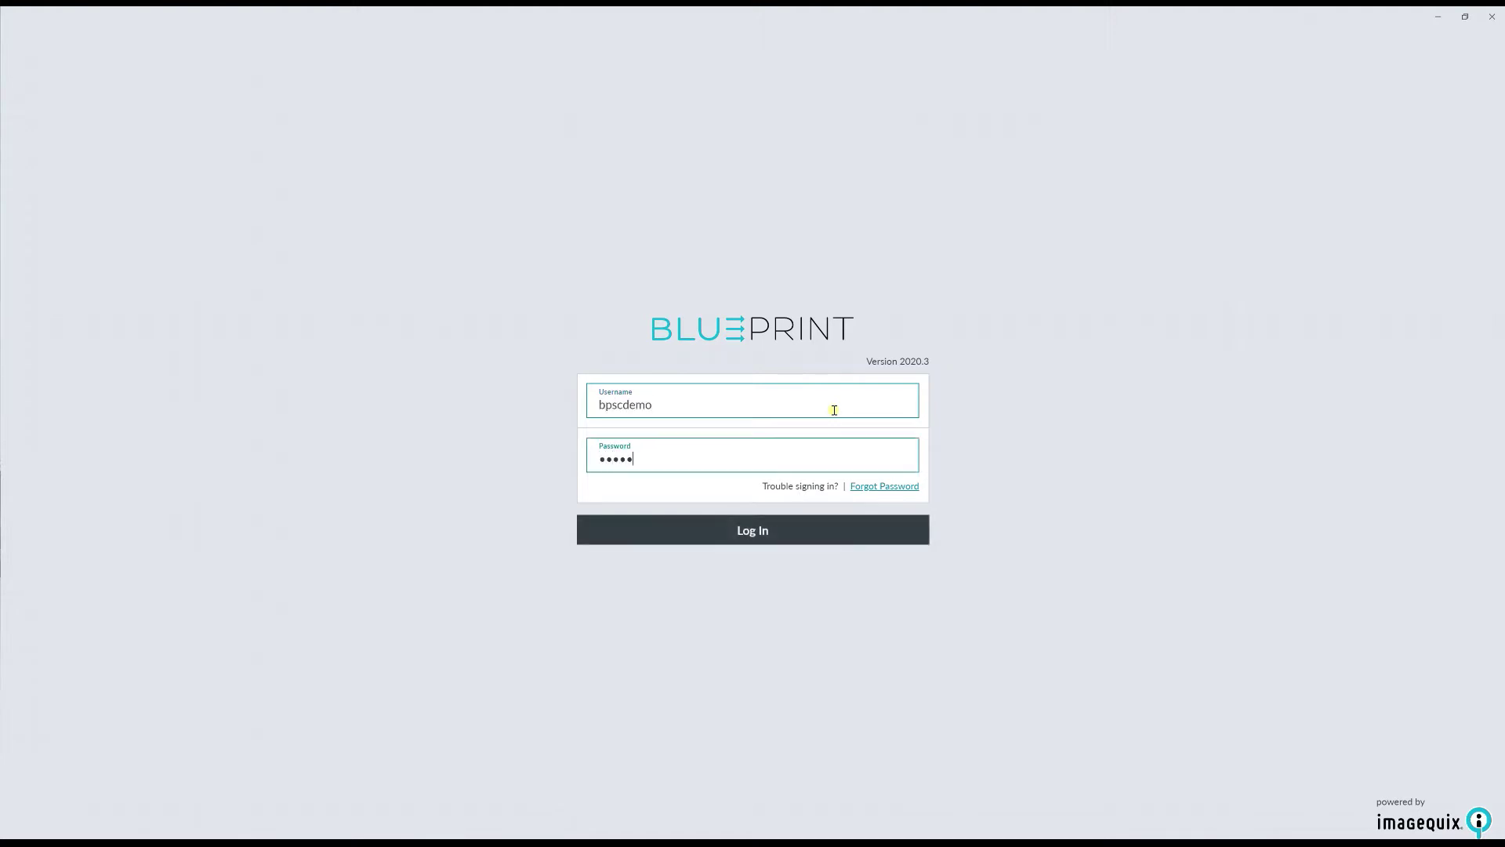
pyautogui.press('Return')
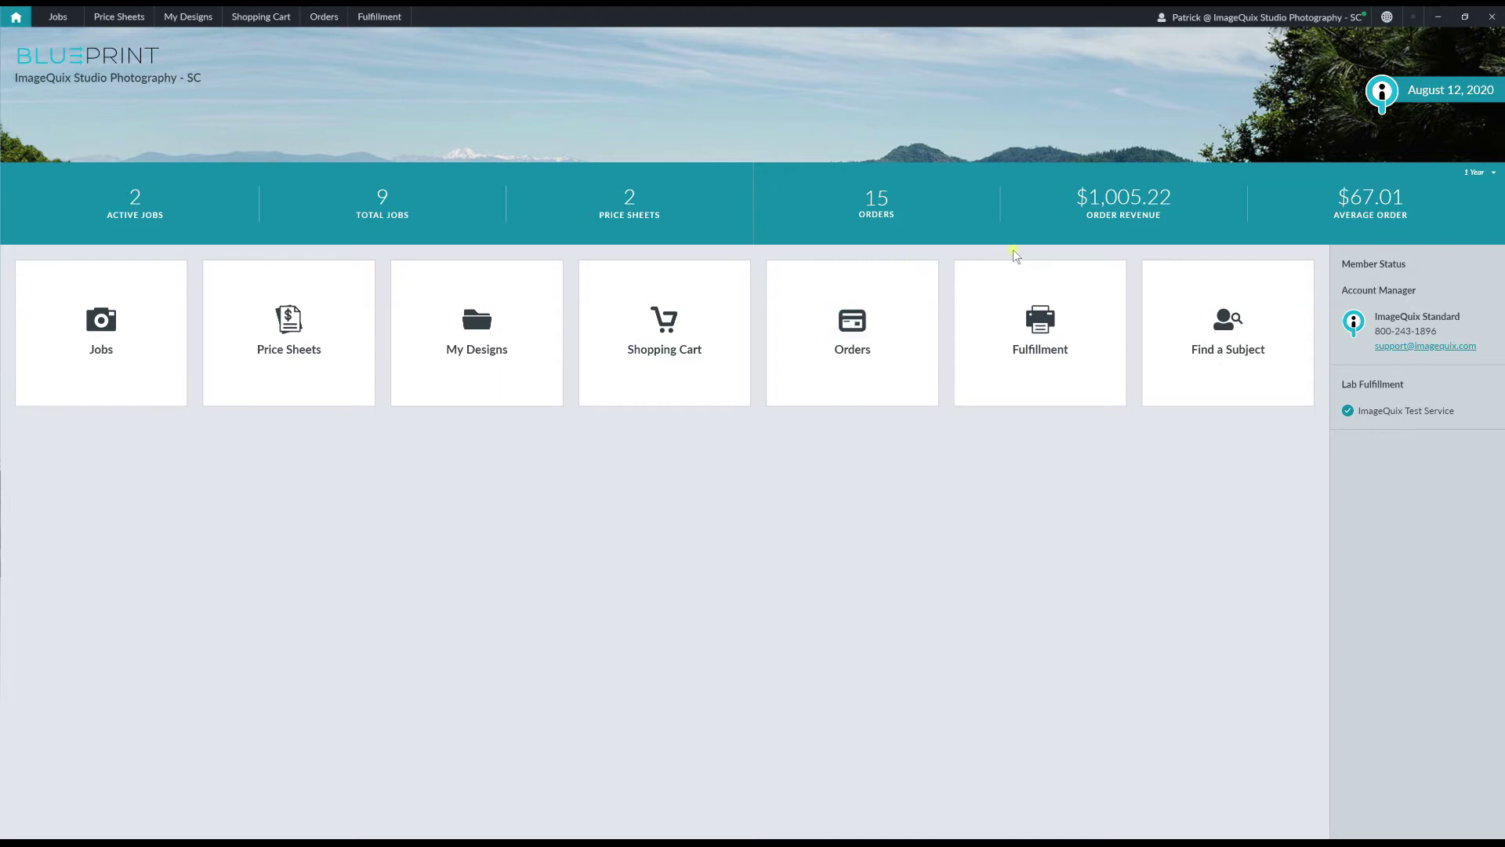
pyautogui.click(1471, 175)
pyautogui.click(1461, 195)
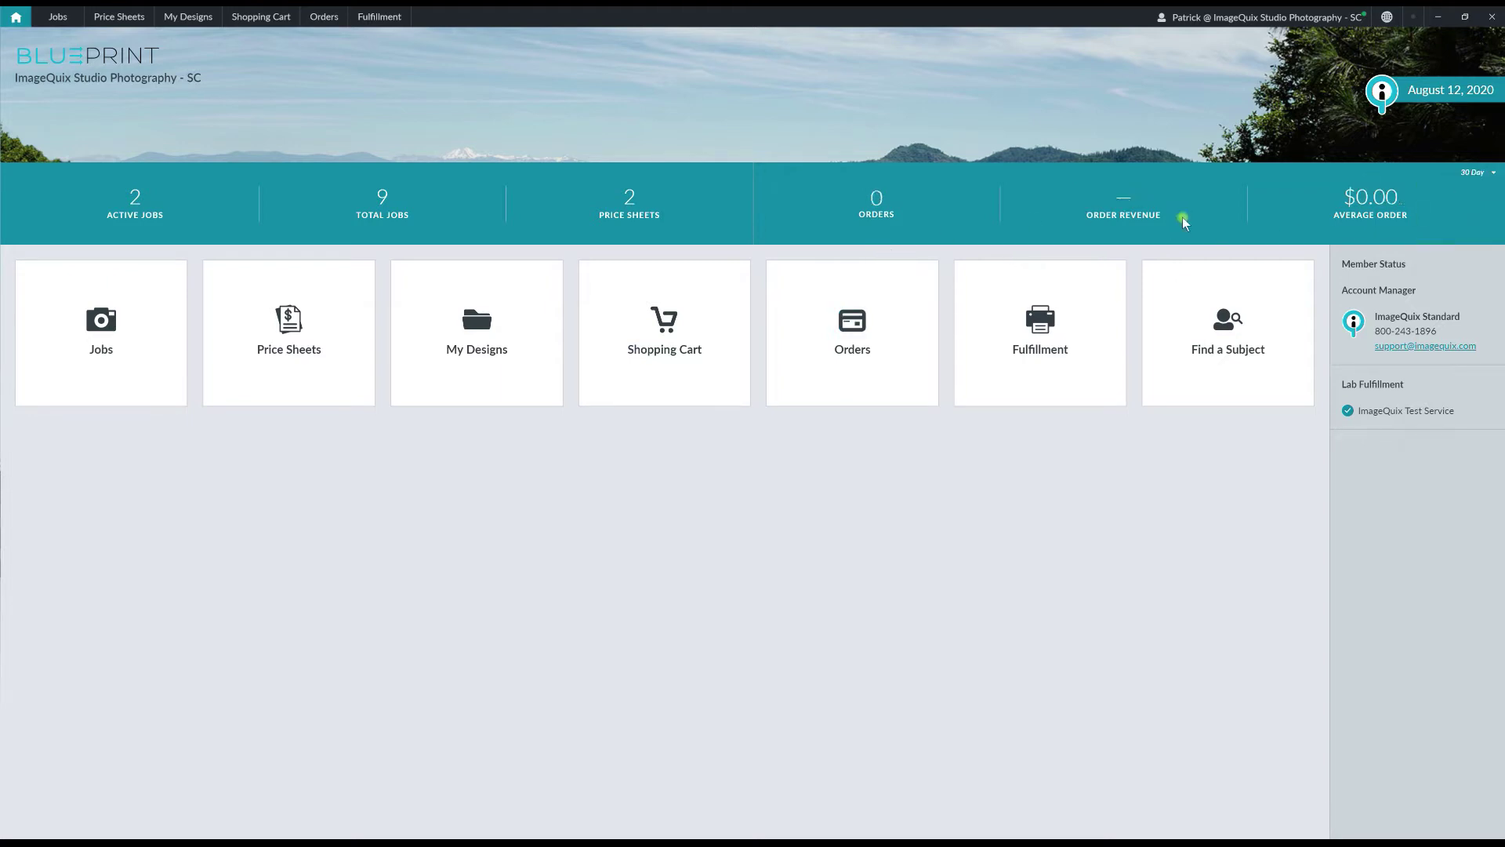
pyautogui.click(1471, 172)
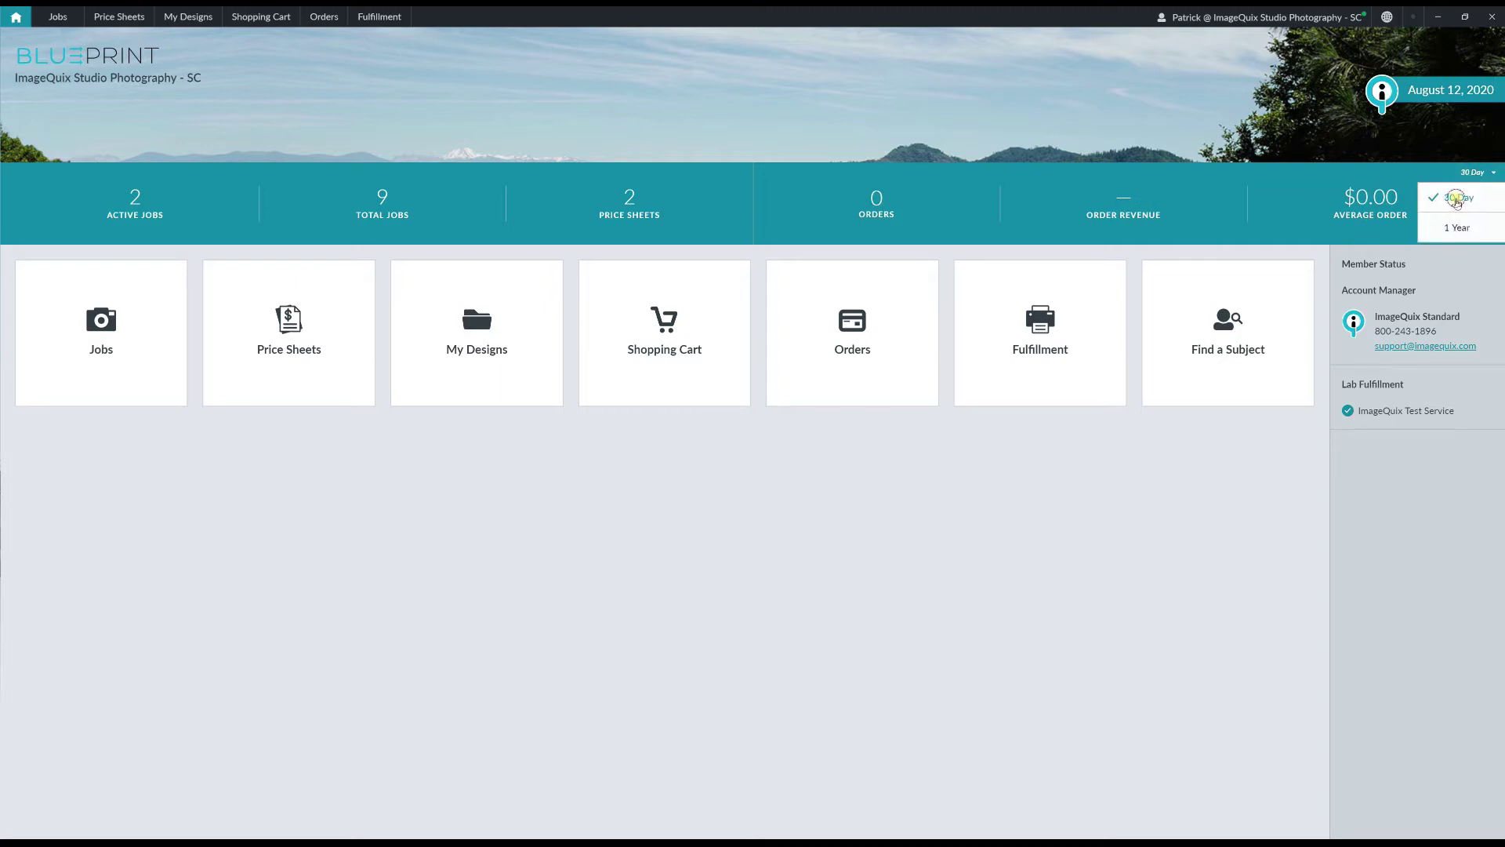
pyautogui.click(1447, 229)
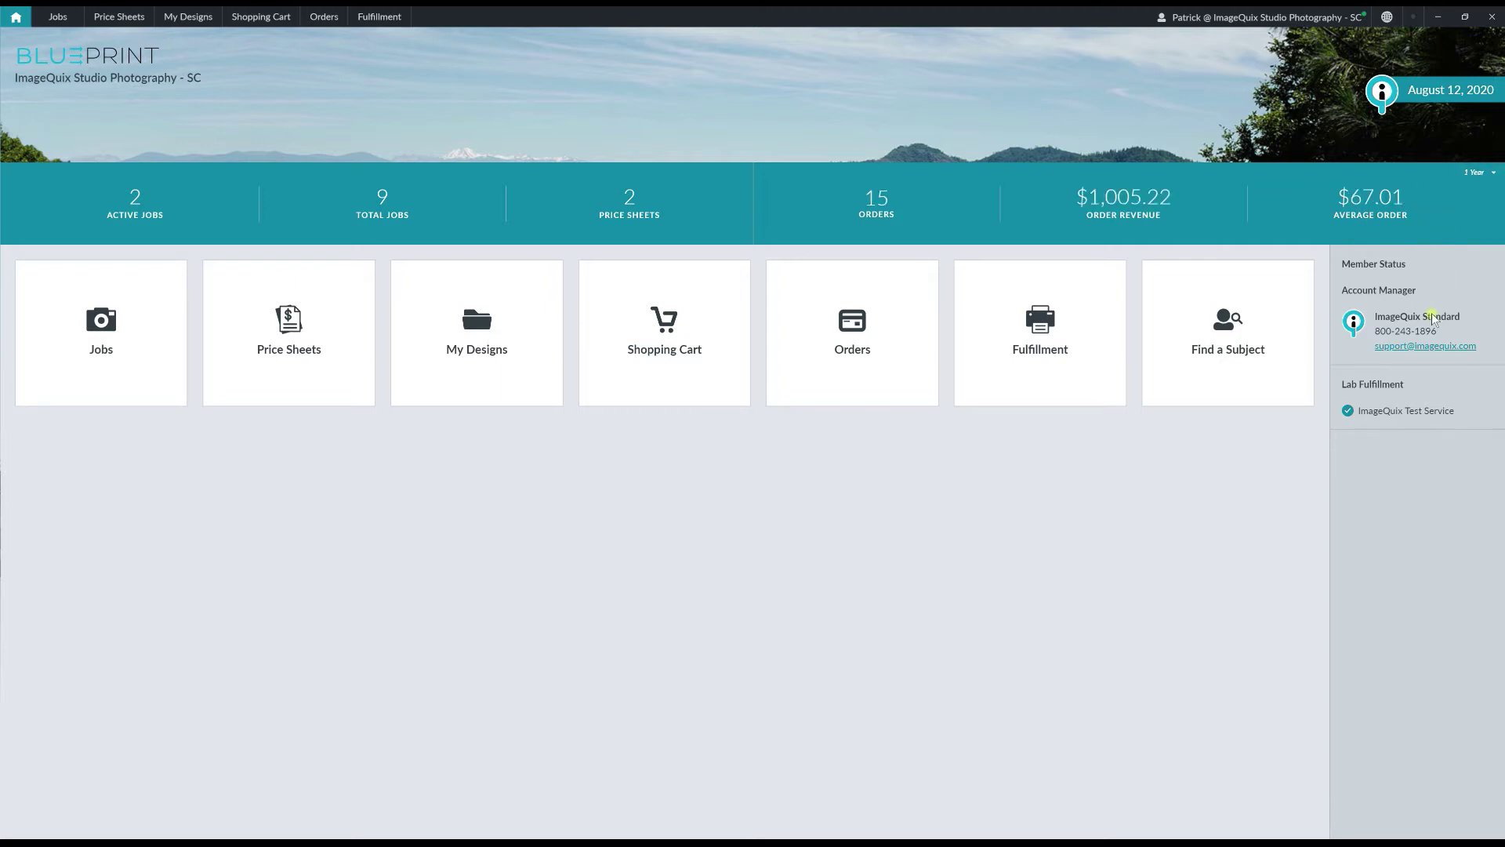
pyautogui.click(268, 25)
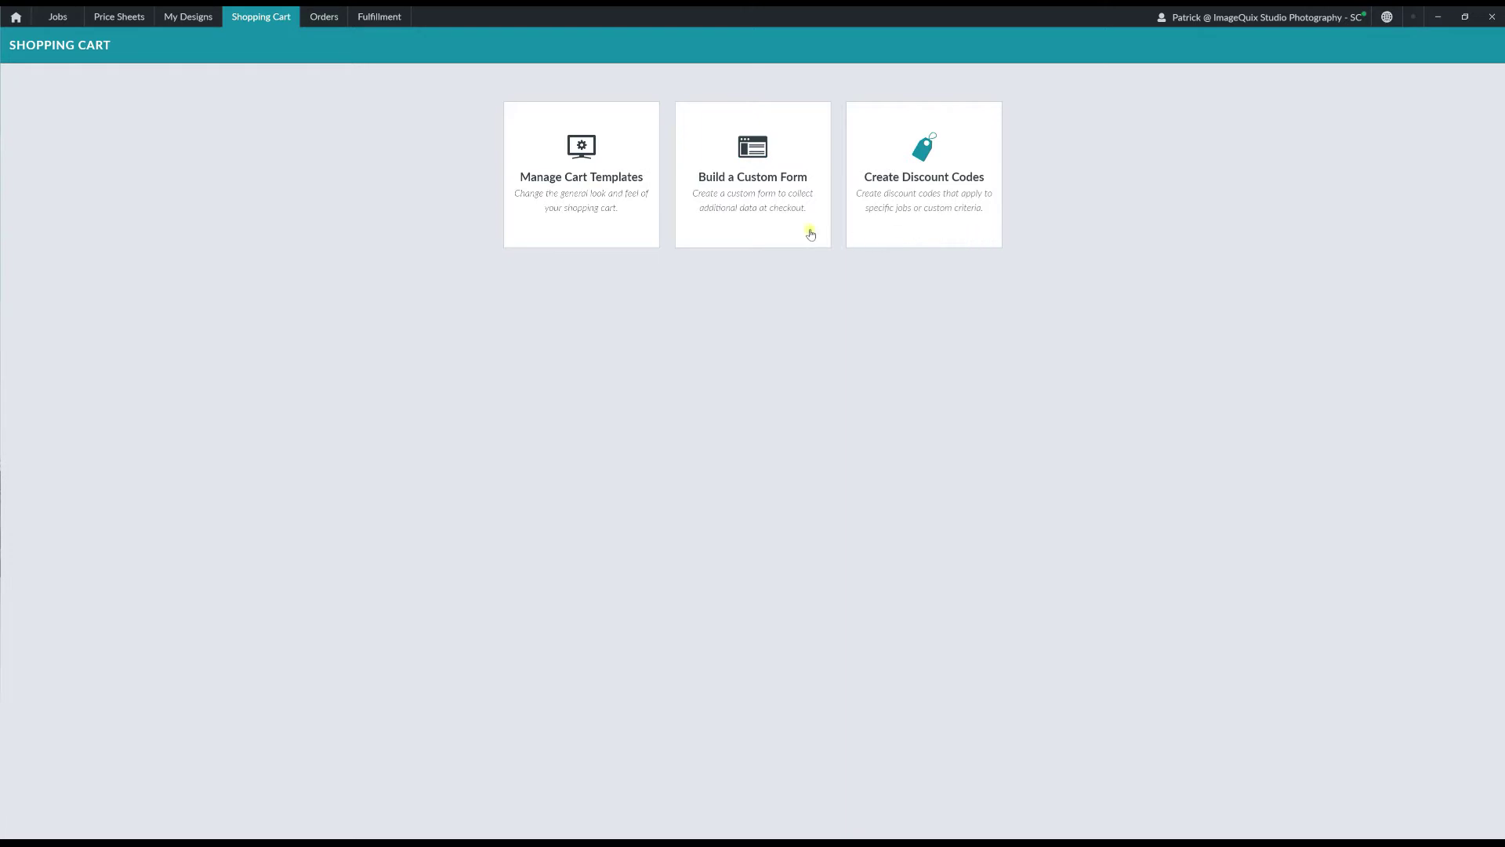
# - Open the Manage Cart Templates list showing the single DEFAULT template
pyautogui.click(608, 217)
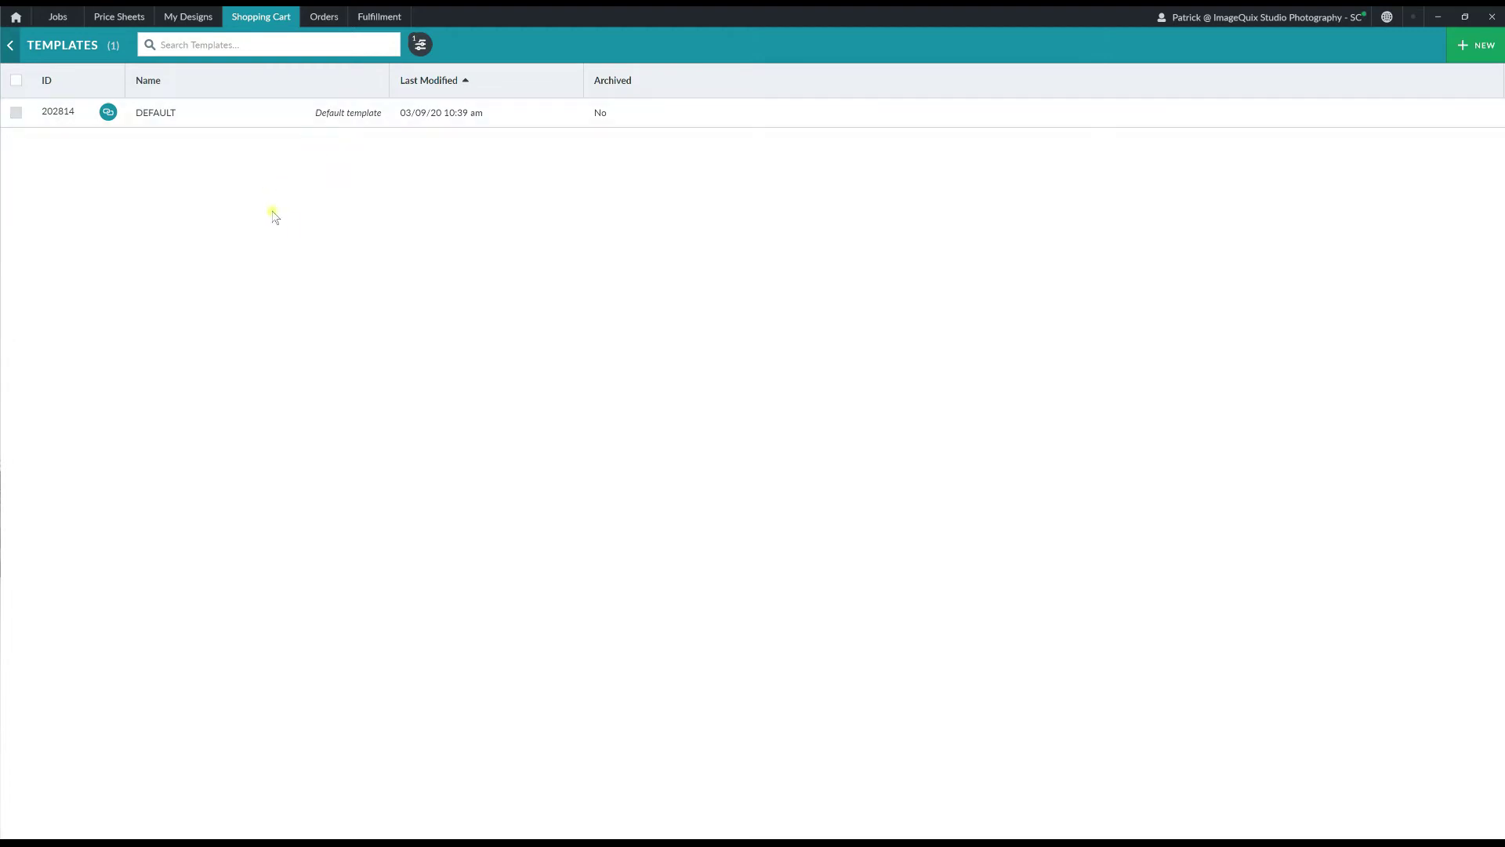
# - Open the DEFAULT cart template's General settings, leaving the wallpaper as School - ABC Chalkboard
pyautogui.click(239, 117)
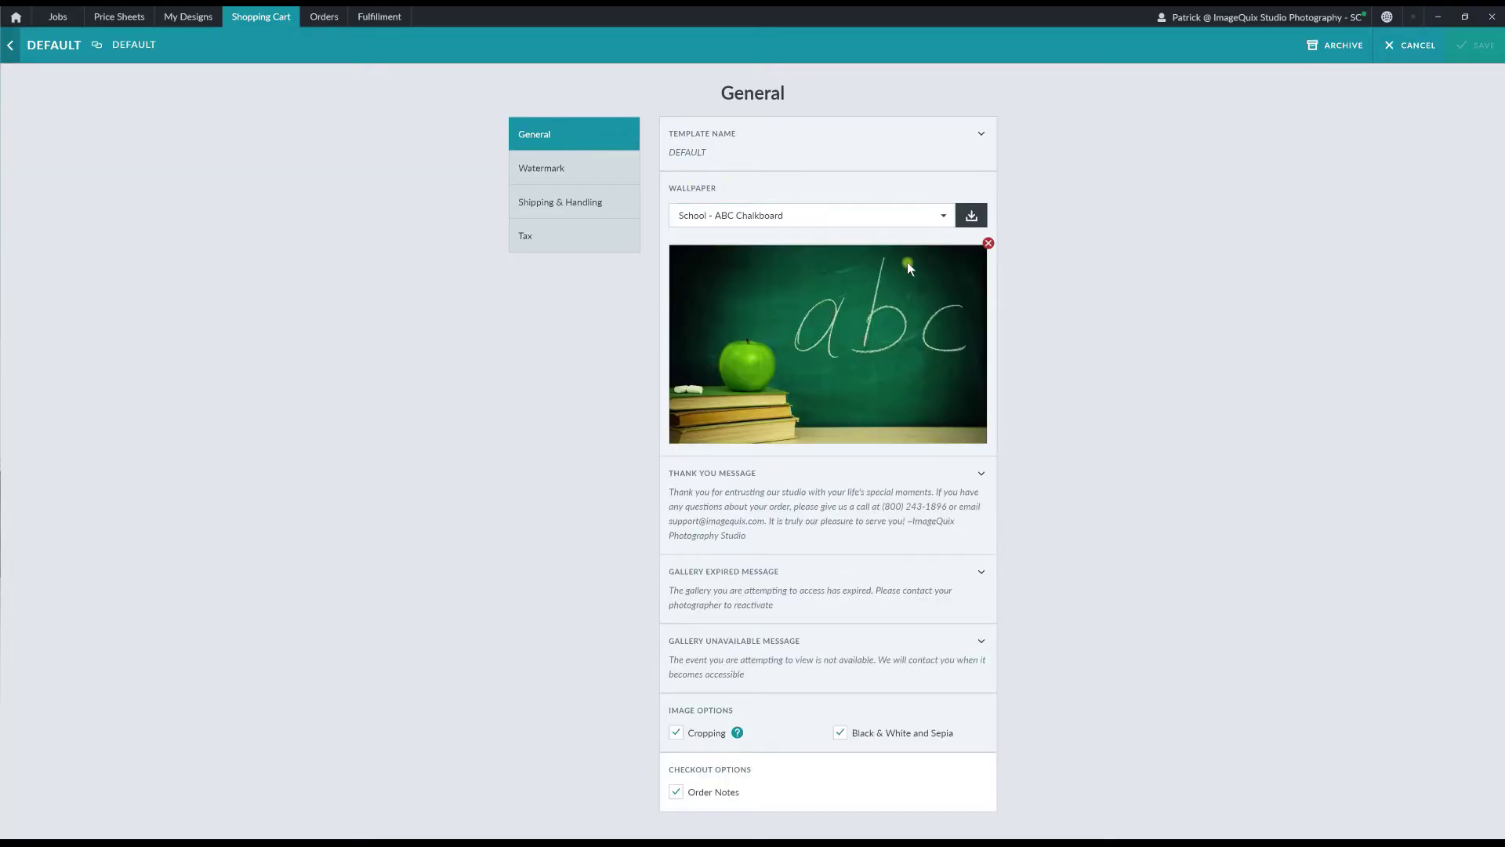
pyautogui.click(916, 217)
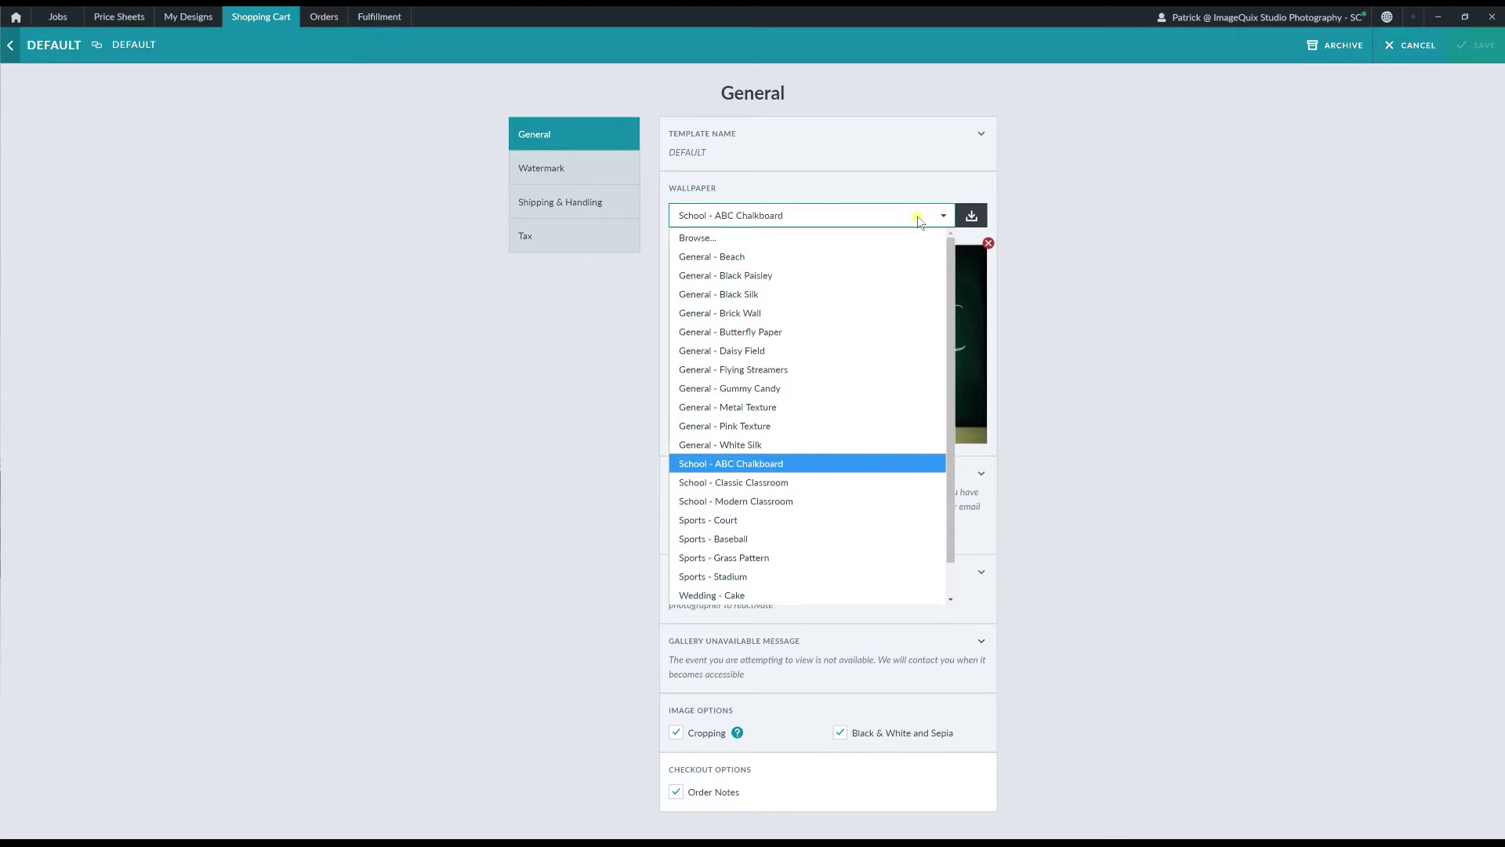
pyautogui.click(921, 218)
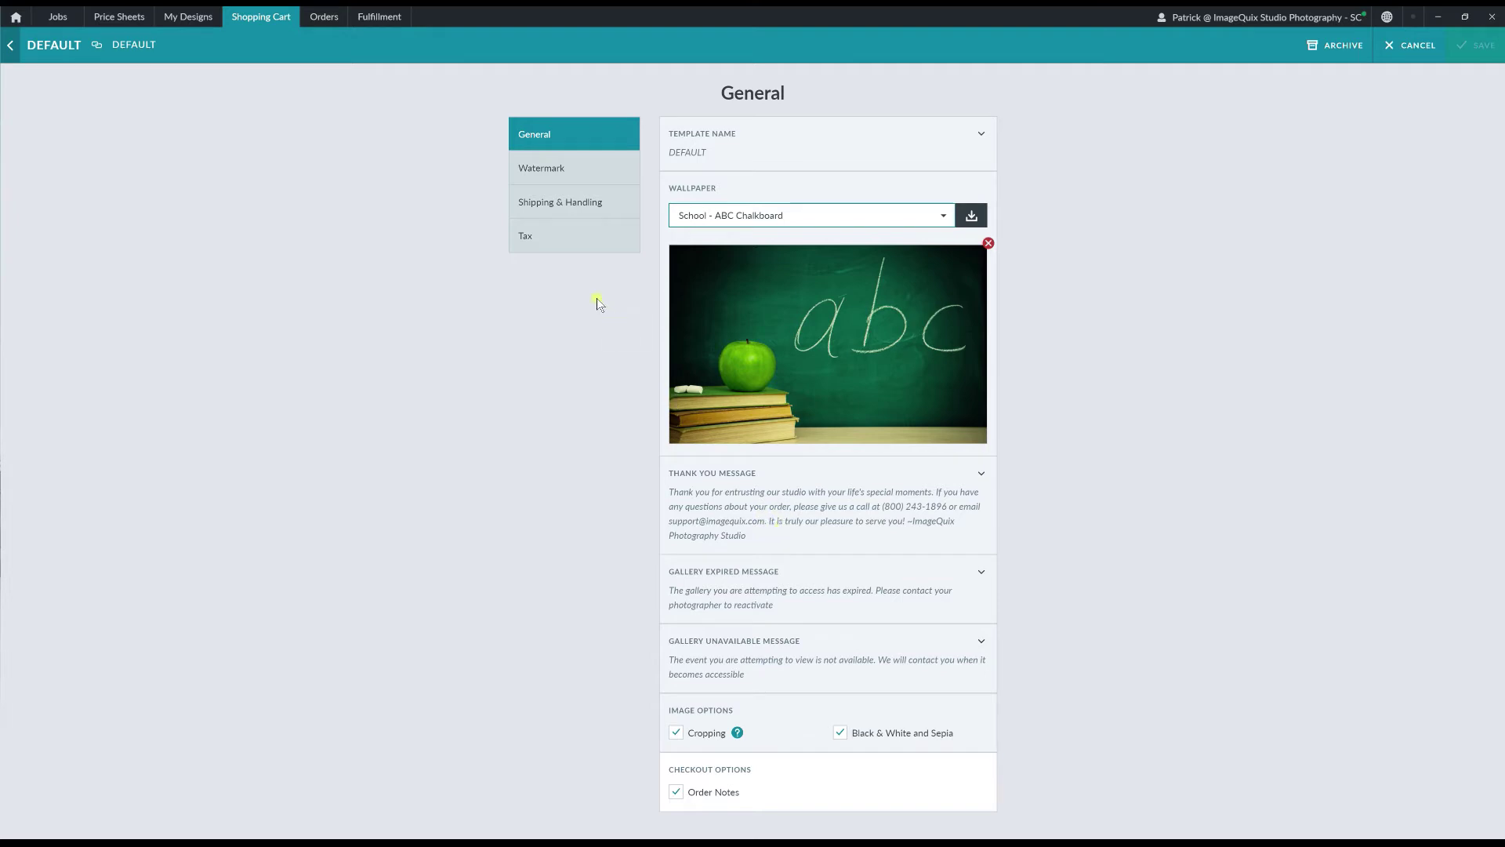
pyautogui.click(585, 174)
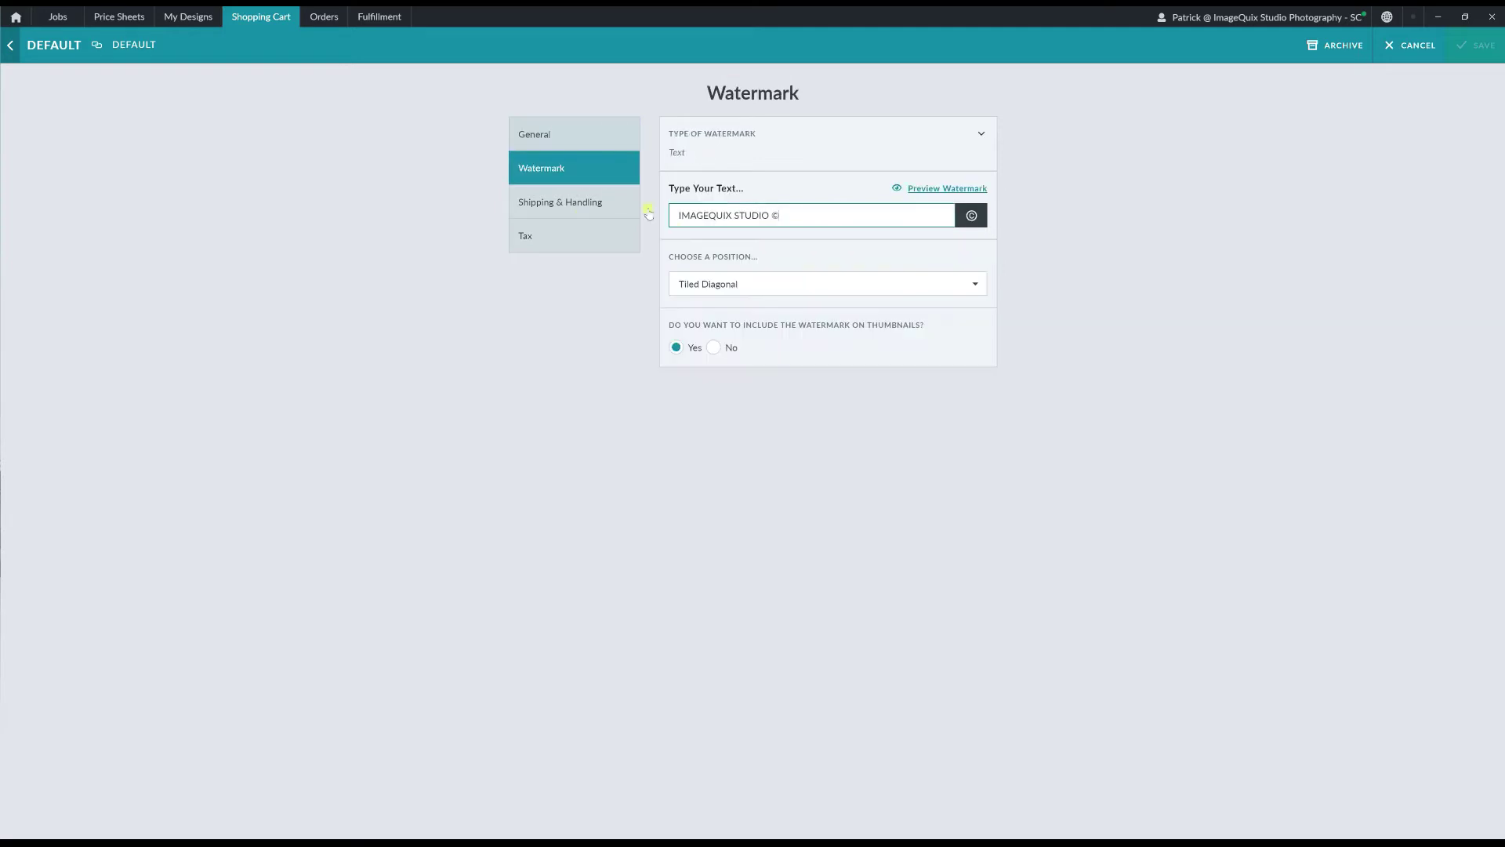
pyautogui.click(882, 137)
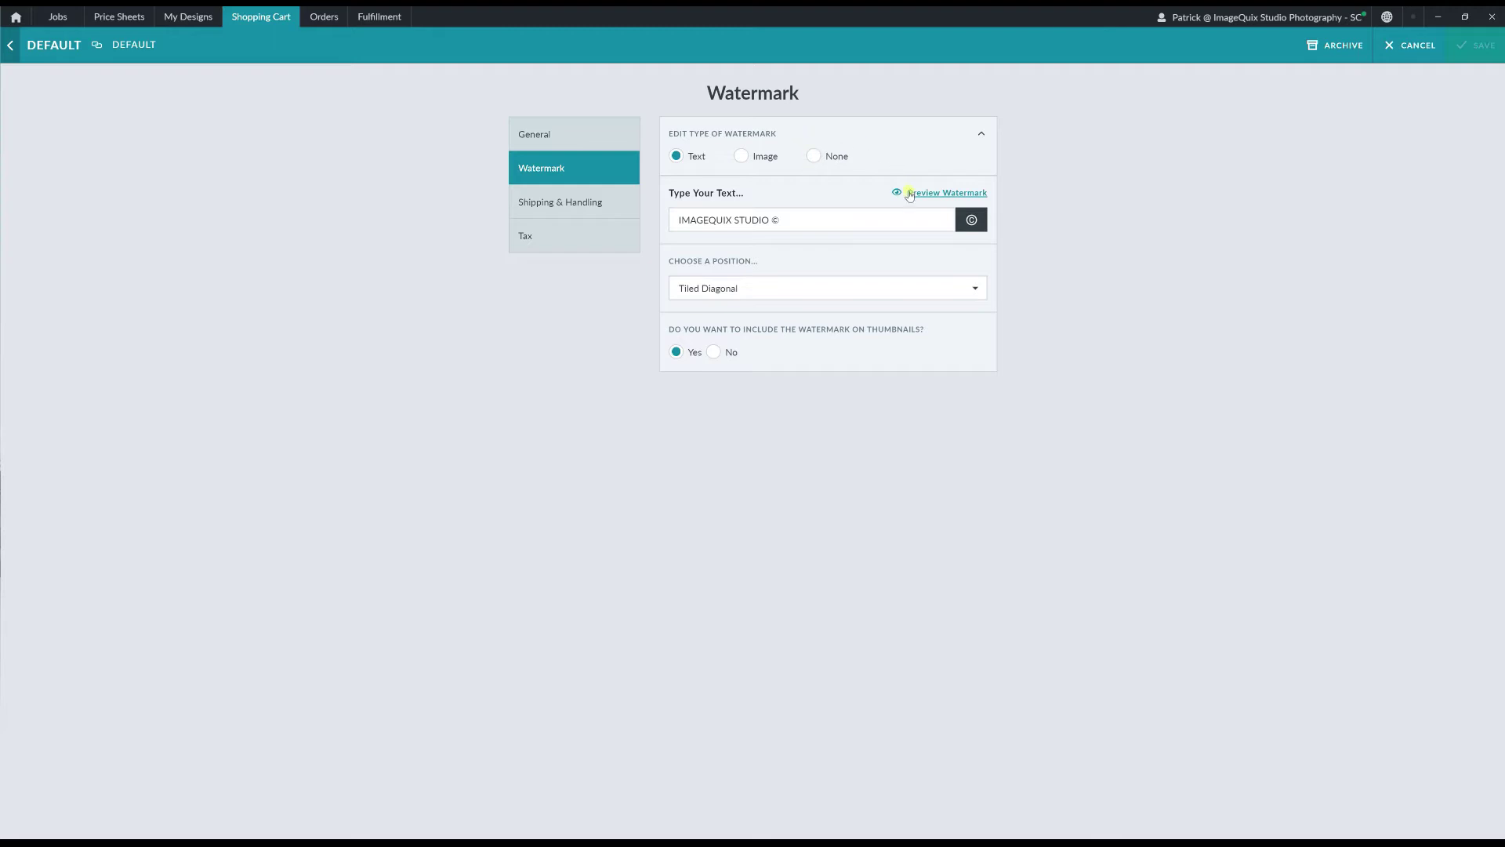
pyautogui.click(608, 215)
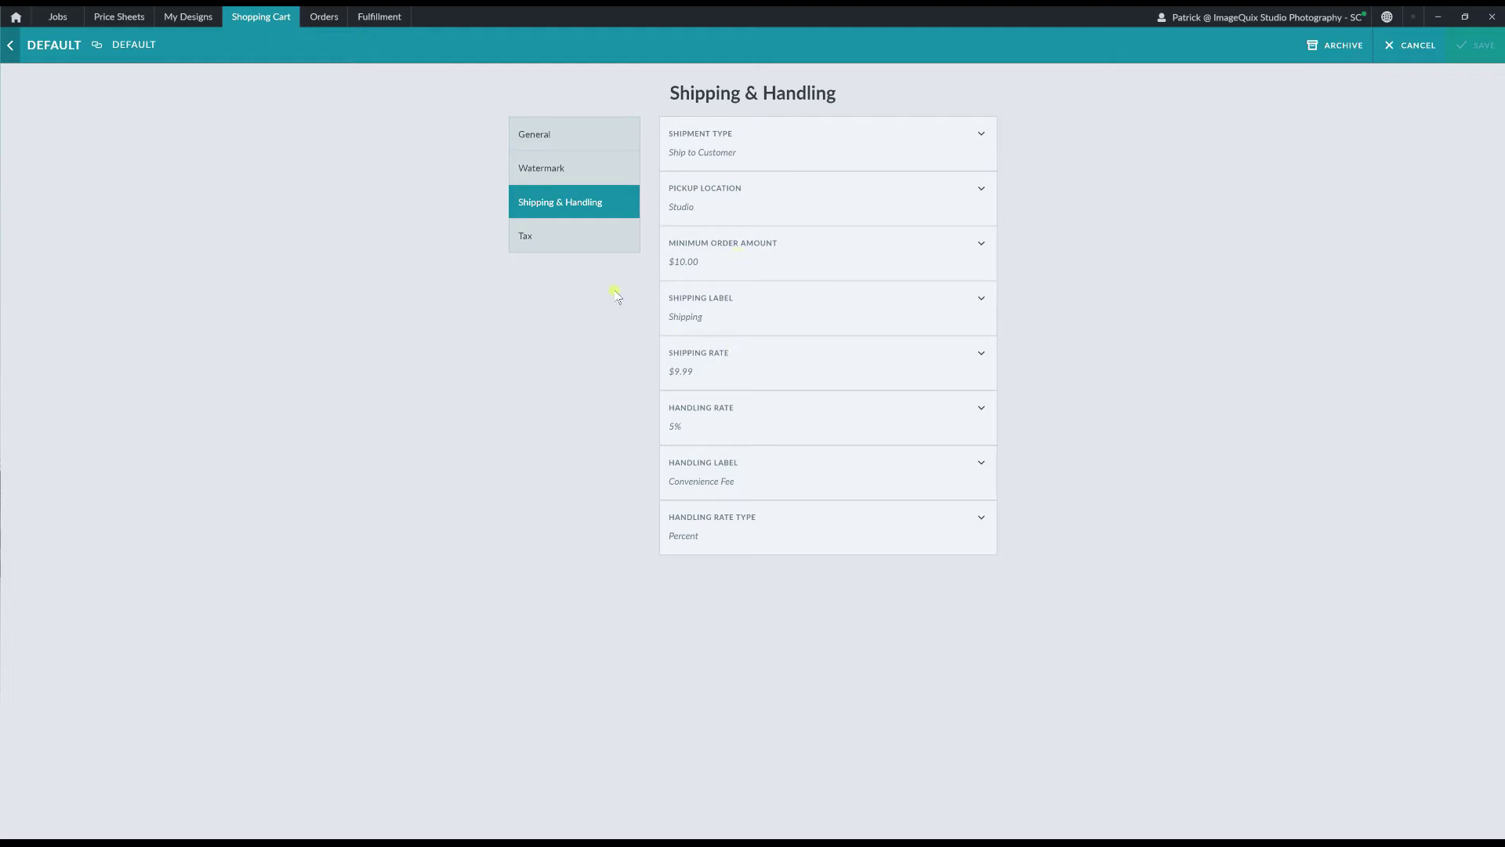
pyautogui.click(581, 246)
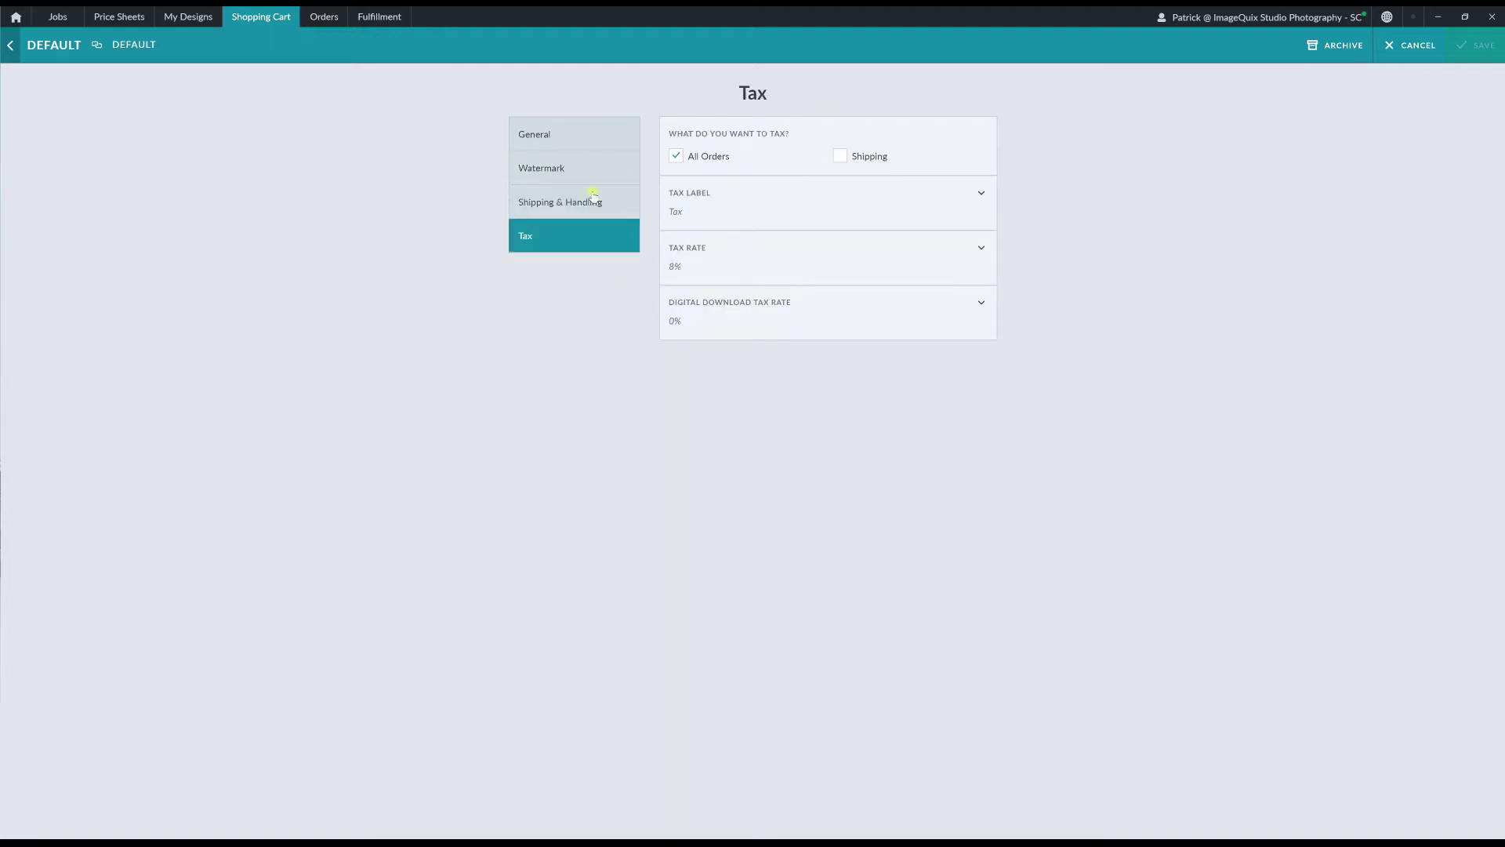
pyautogui.click(582, 138)
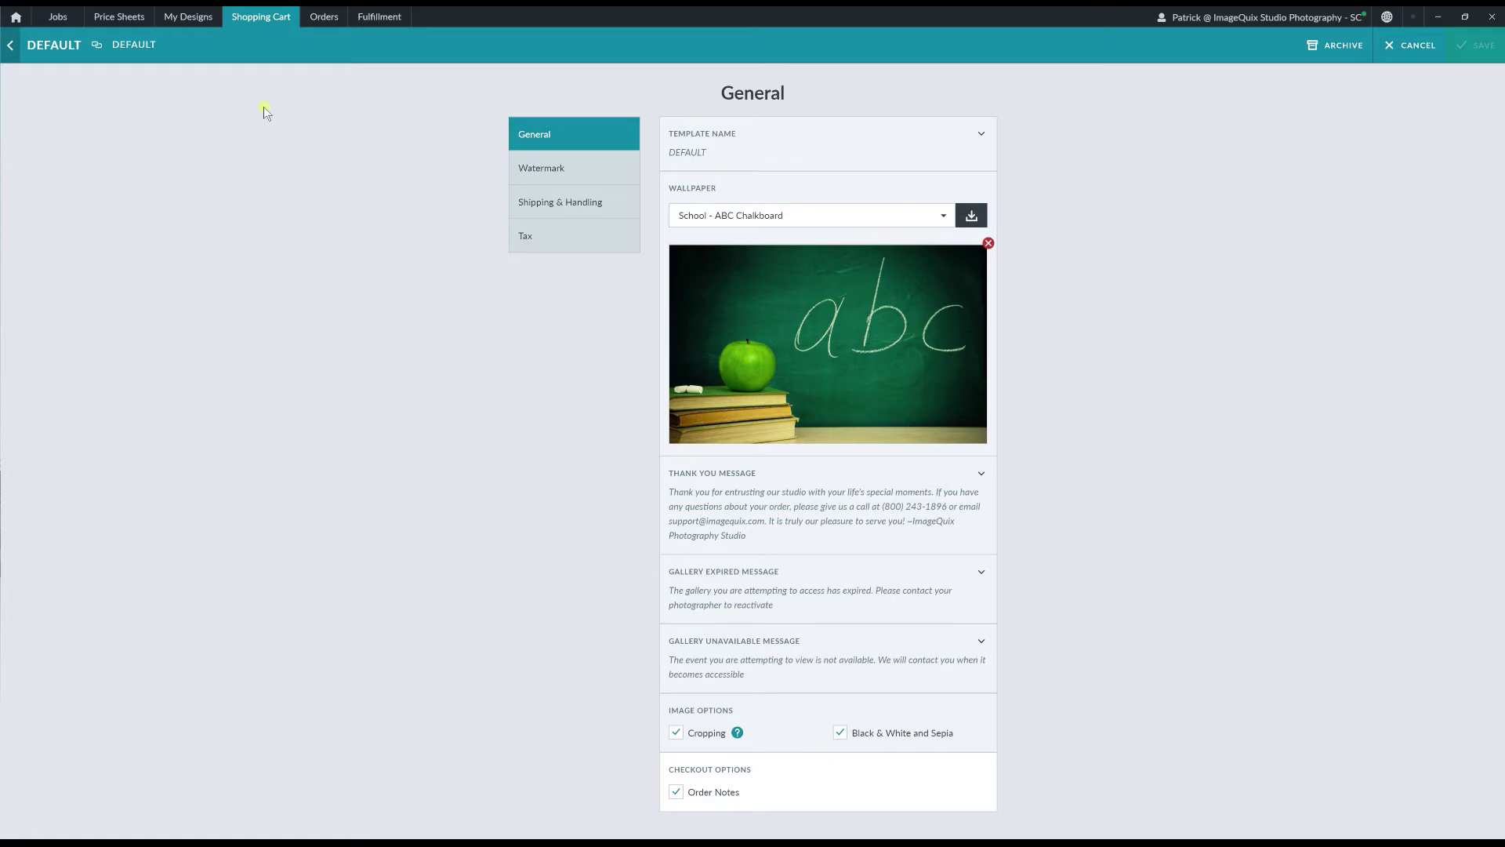
pyautogui.click(172, 18)
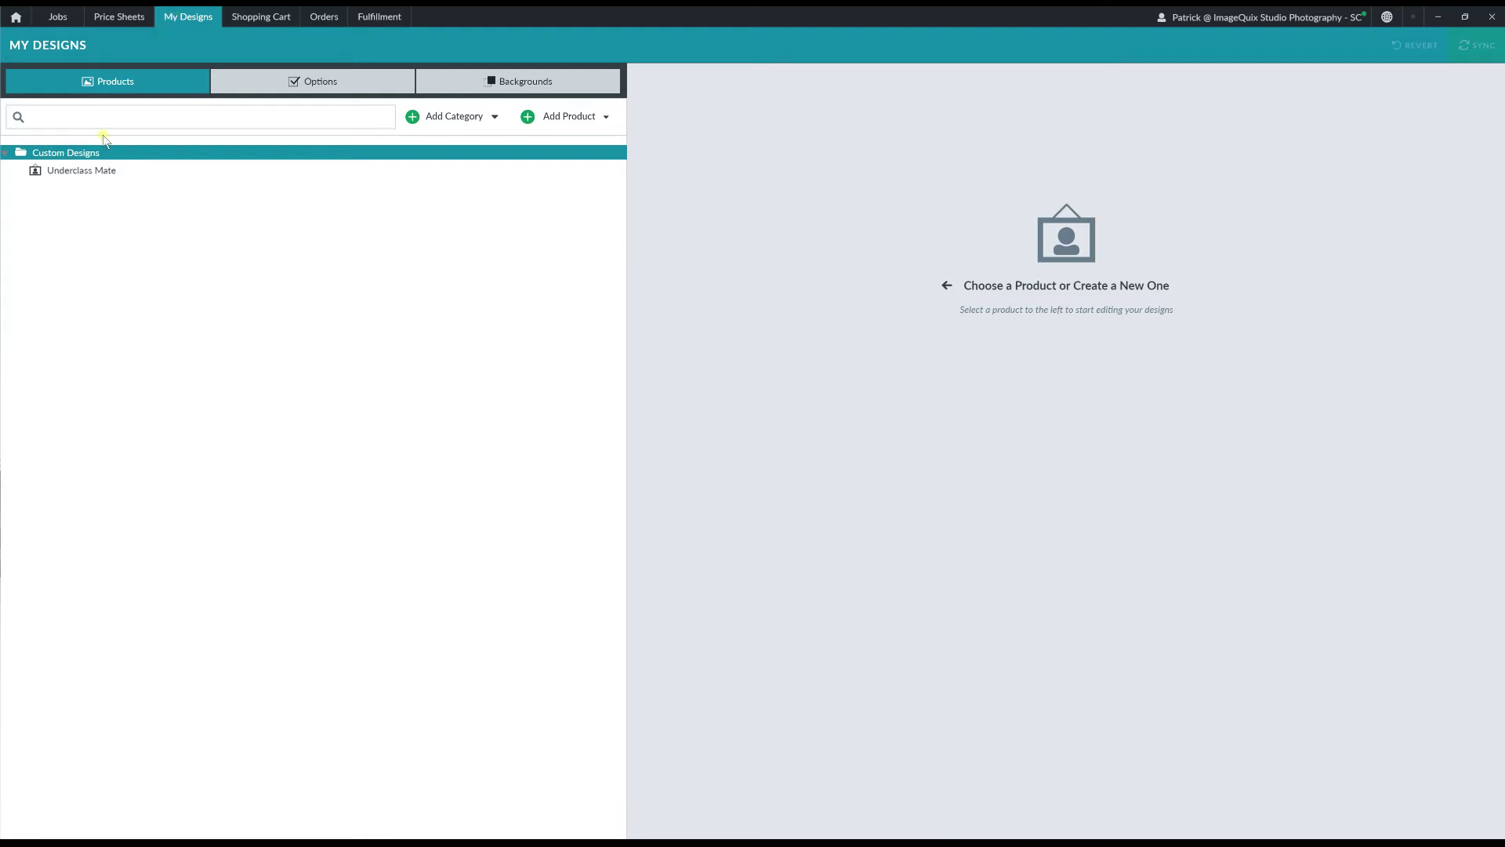
# - In the Underclass Mate editor, inspect foreground.png, the Primary and Group Image frames, and [First Name]
pyautogui.click(378, 172)
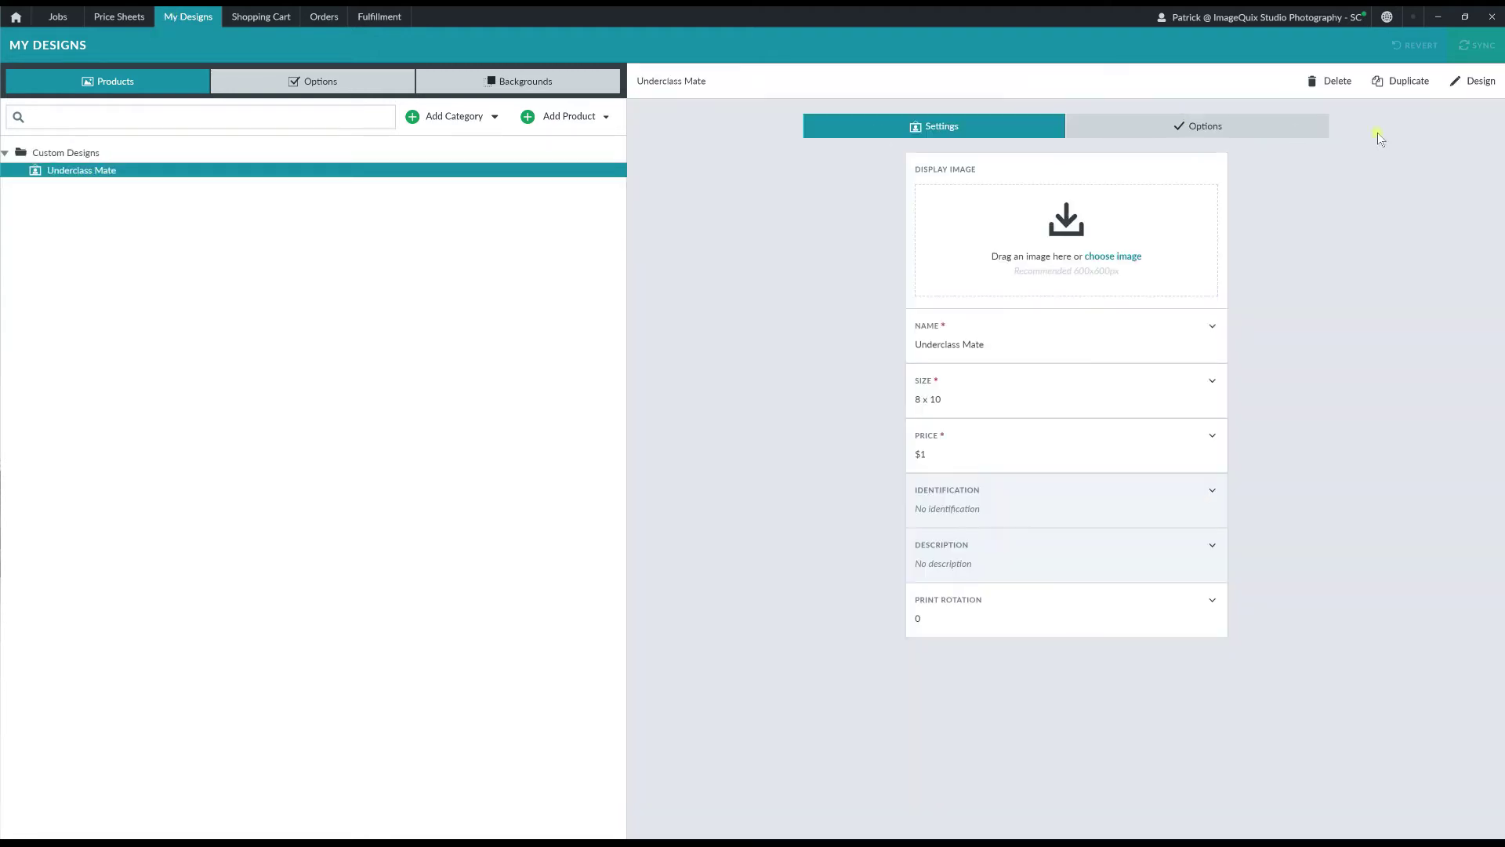
pyautogui.click(1462, 82)
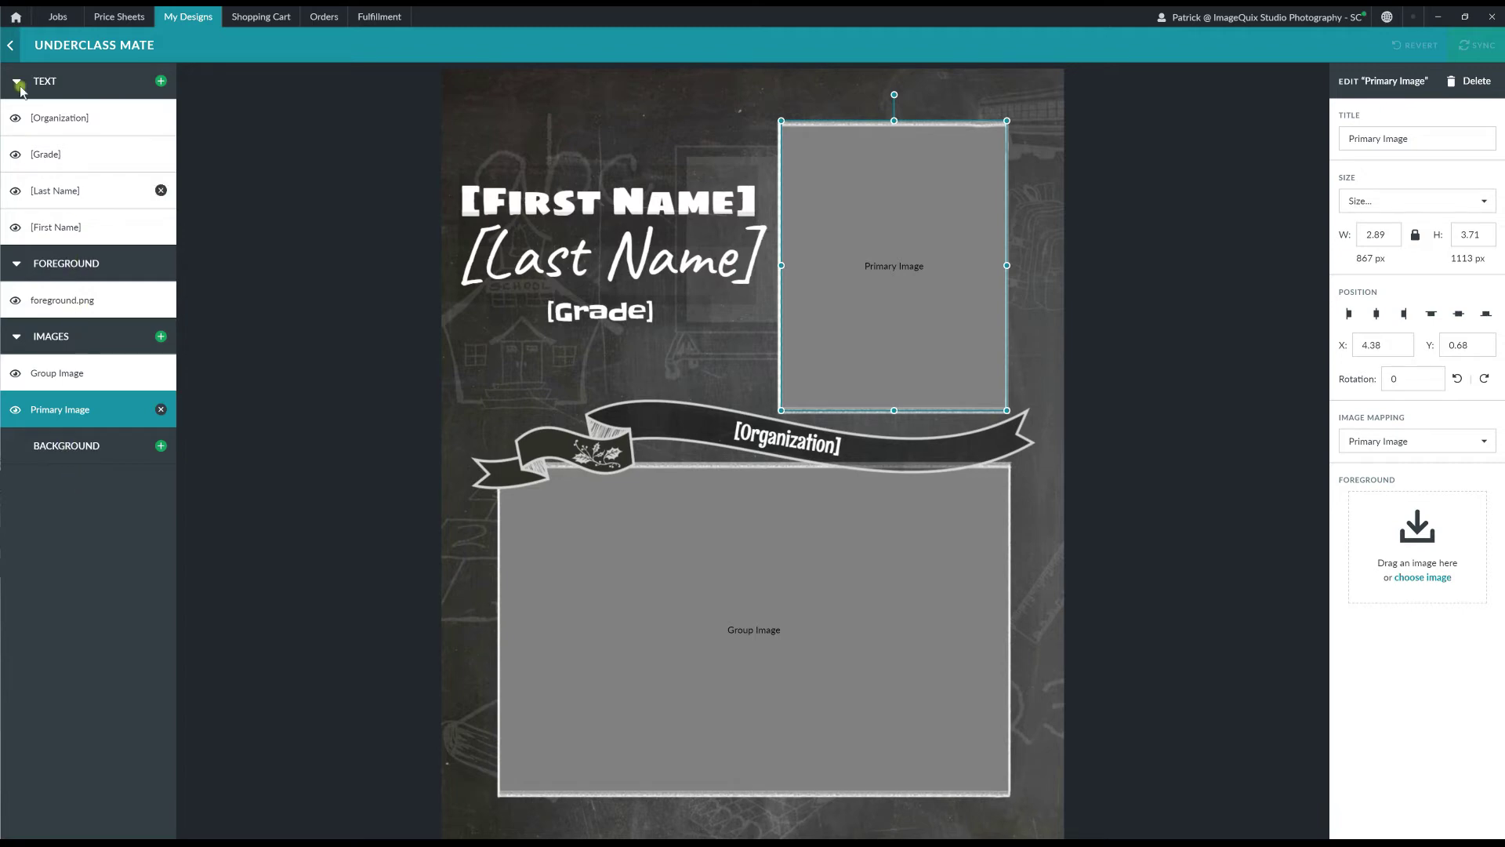
pyautogui.click(79, 299)
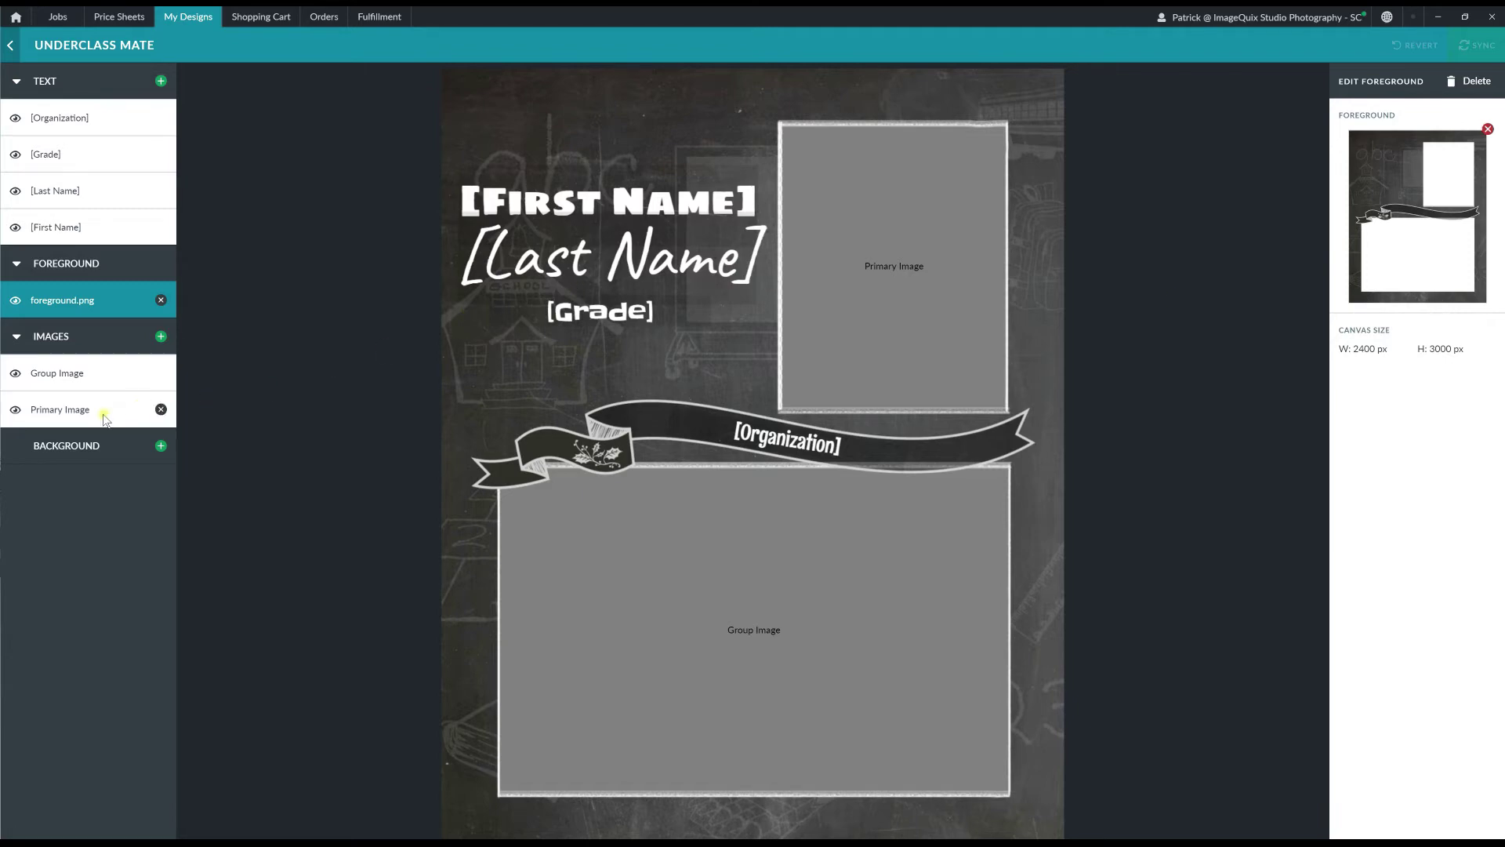
pyautogui.click(108, 416)
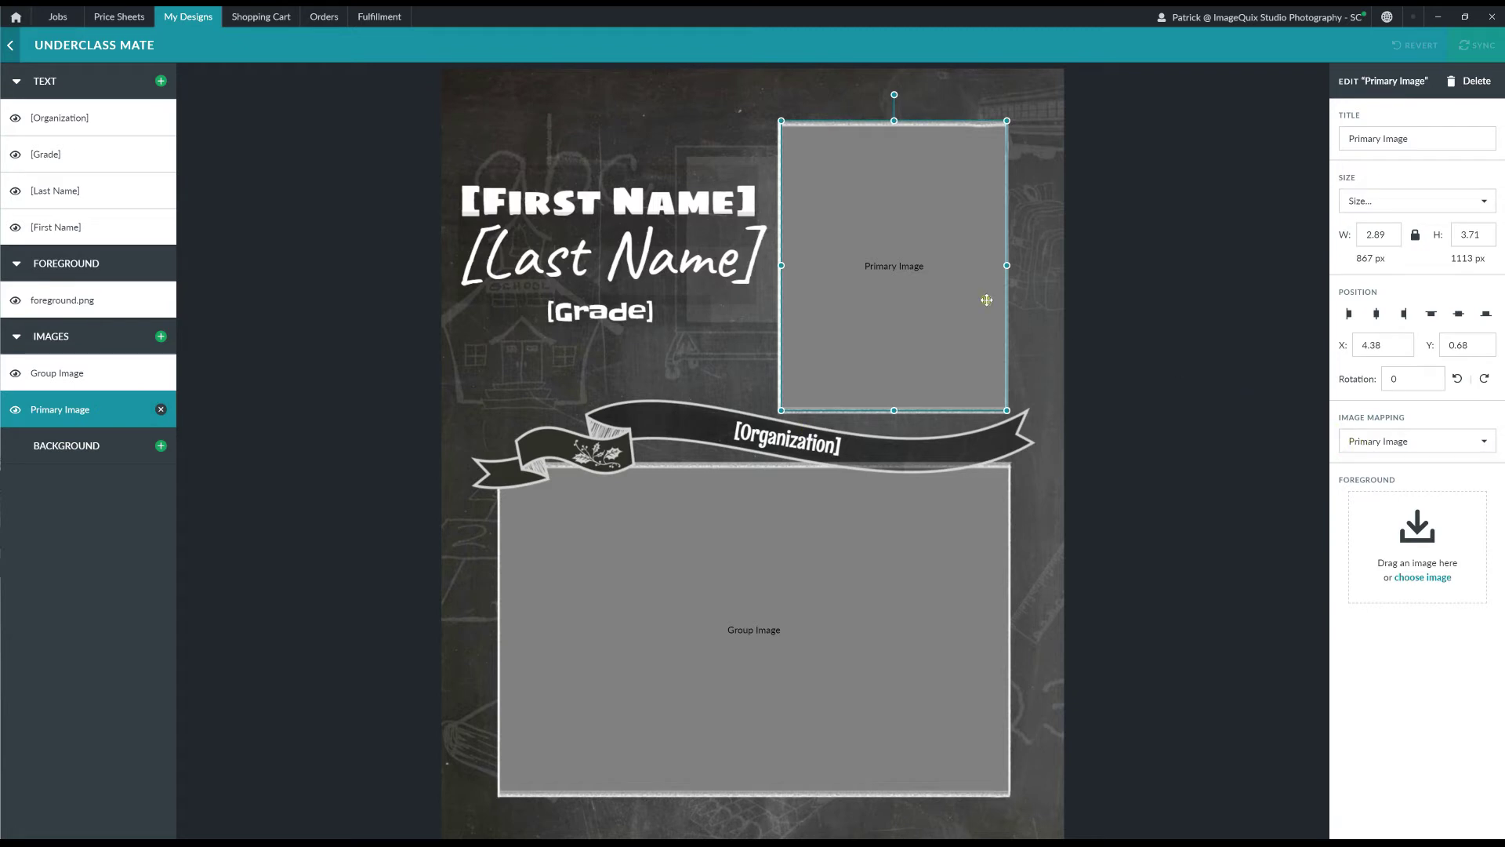
pyautogui.click(913, 510)
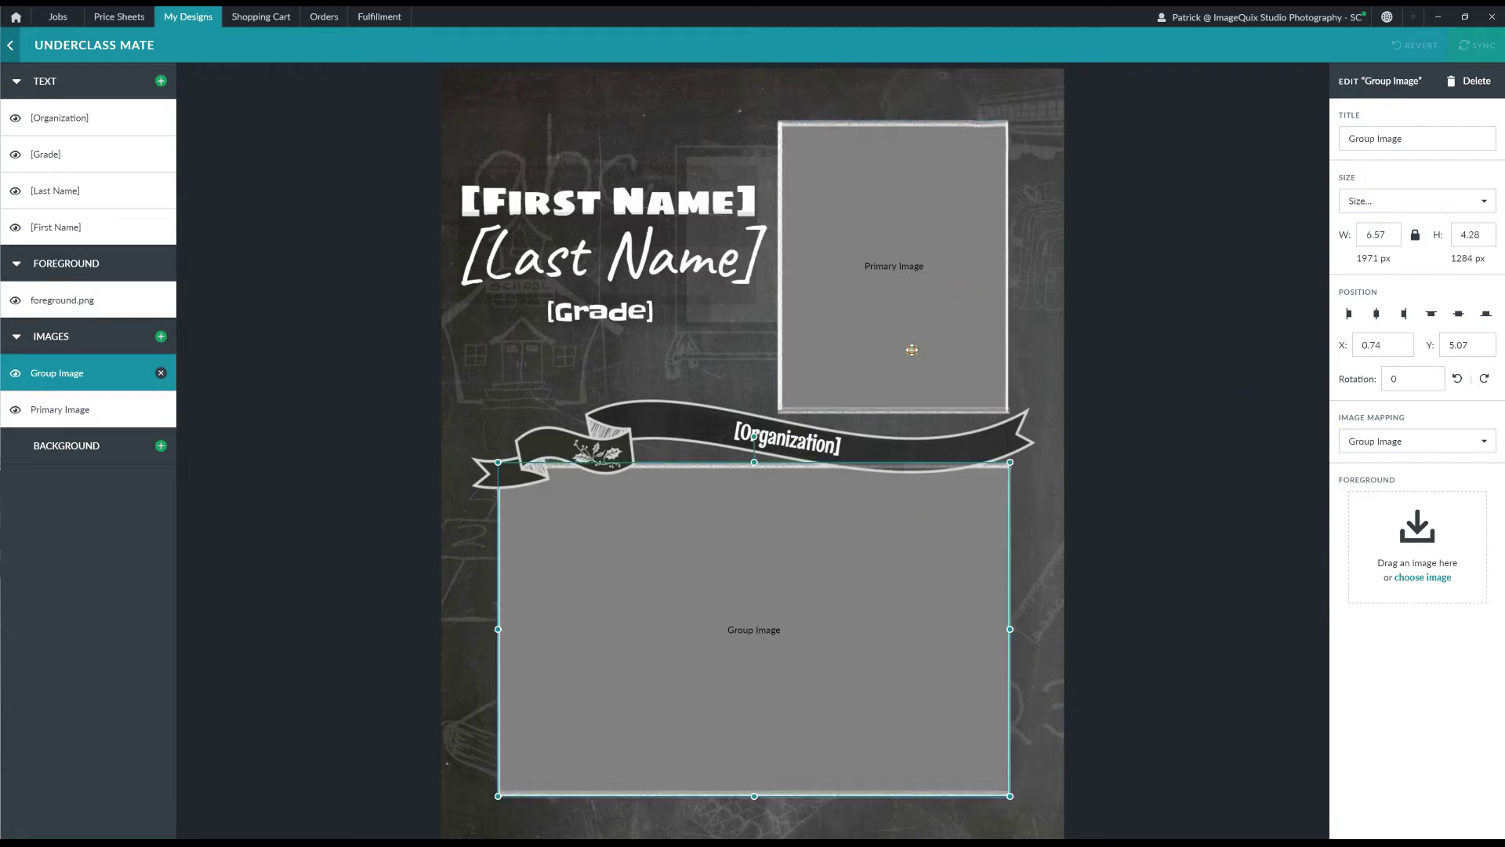
pyautogui.click(913, 349)
pyautogui.click(1377, 441)
pyautogui.click(1377, 441)
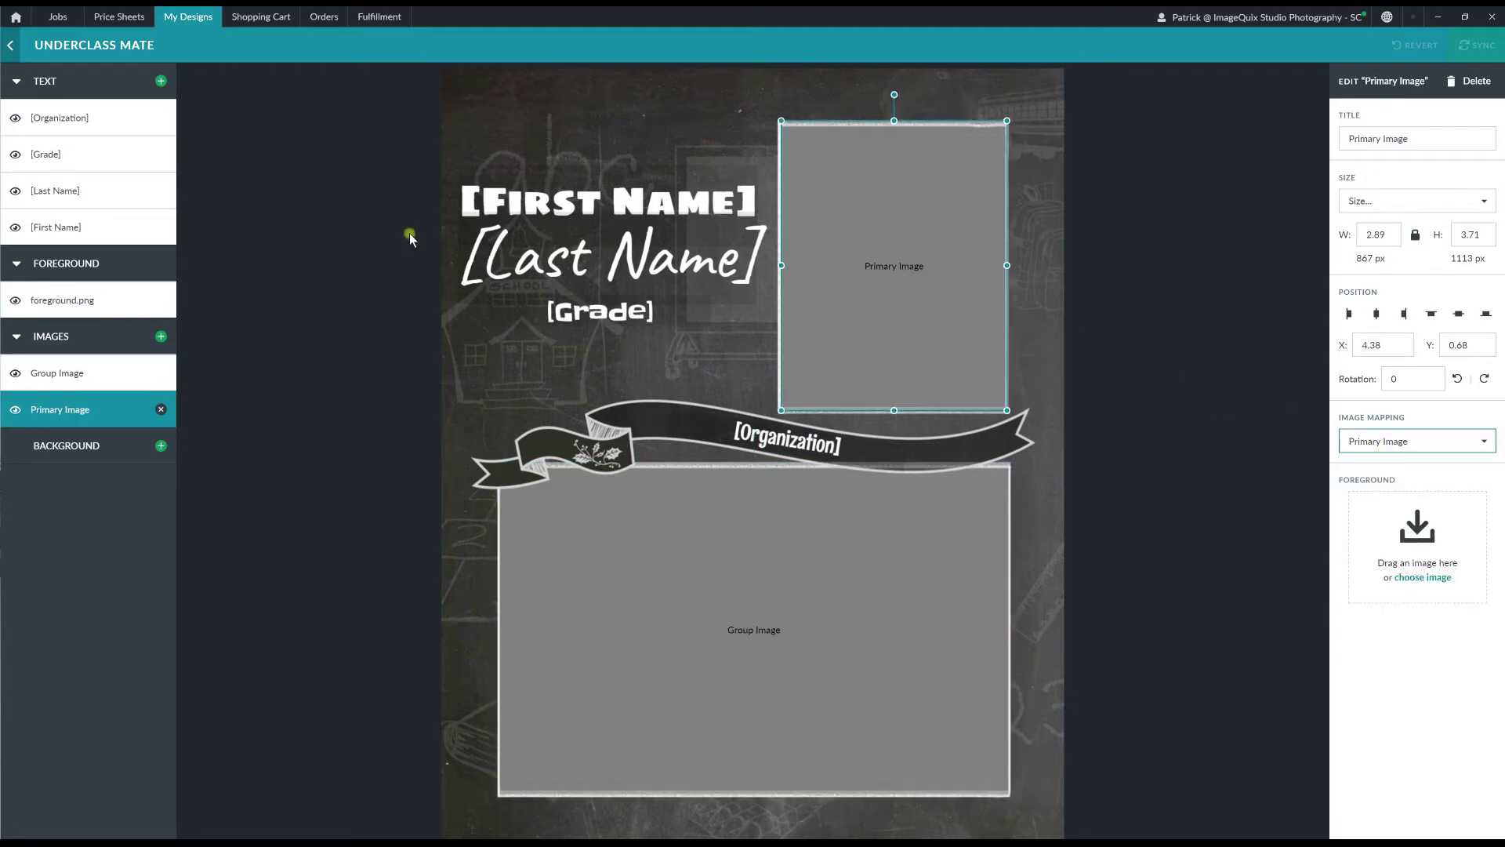
pyautogui.click(105, 229)
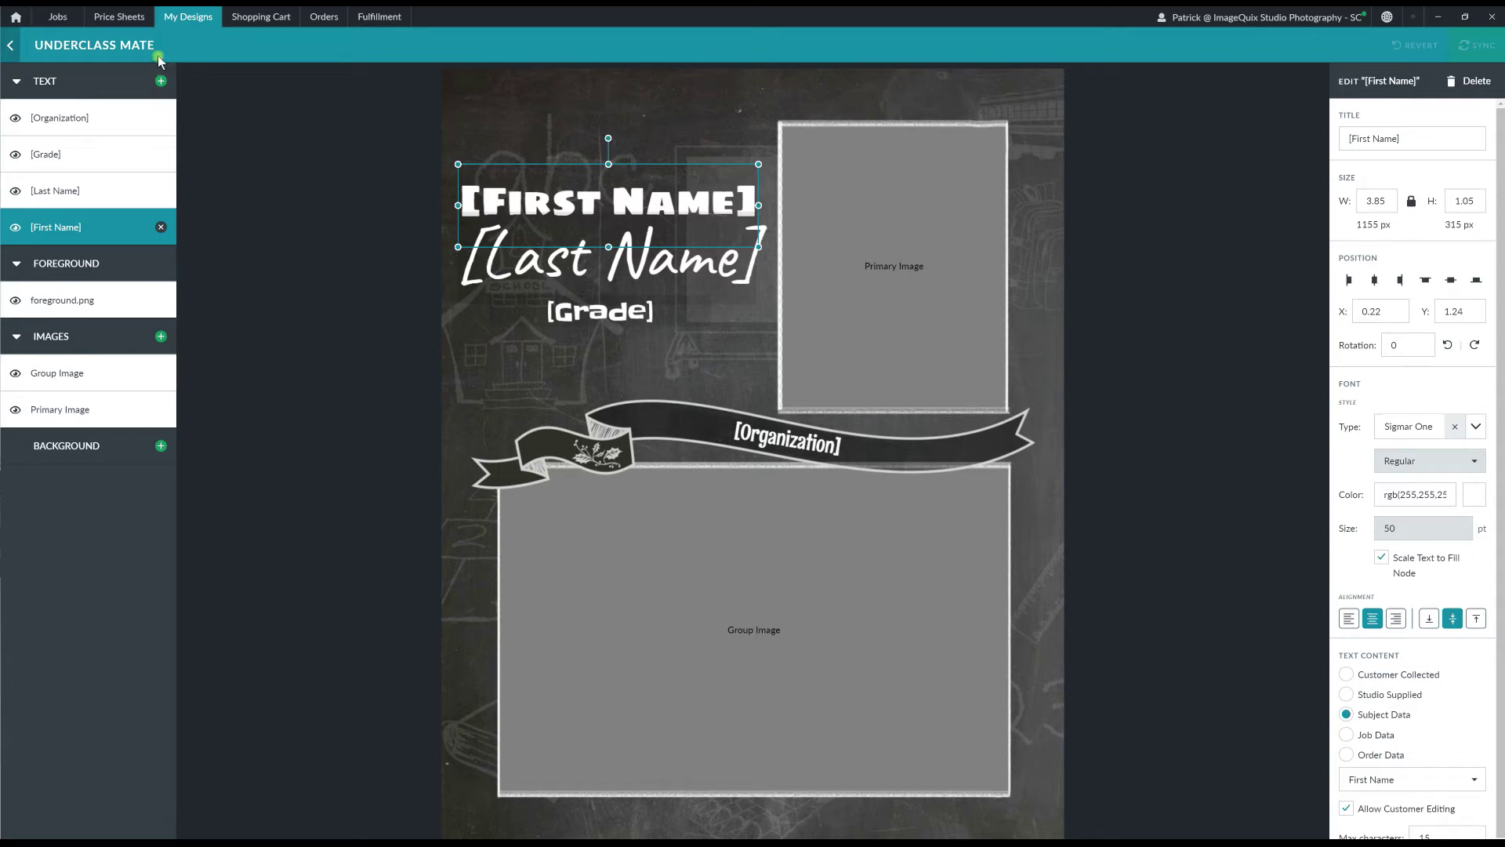
# - Open the Underclass - 2019 price sheet from the Price Sheets list
pyautogui.click(126, 23)
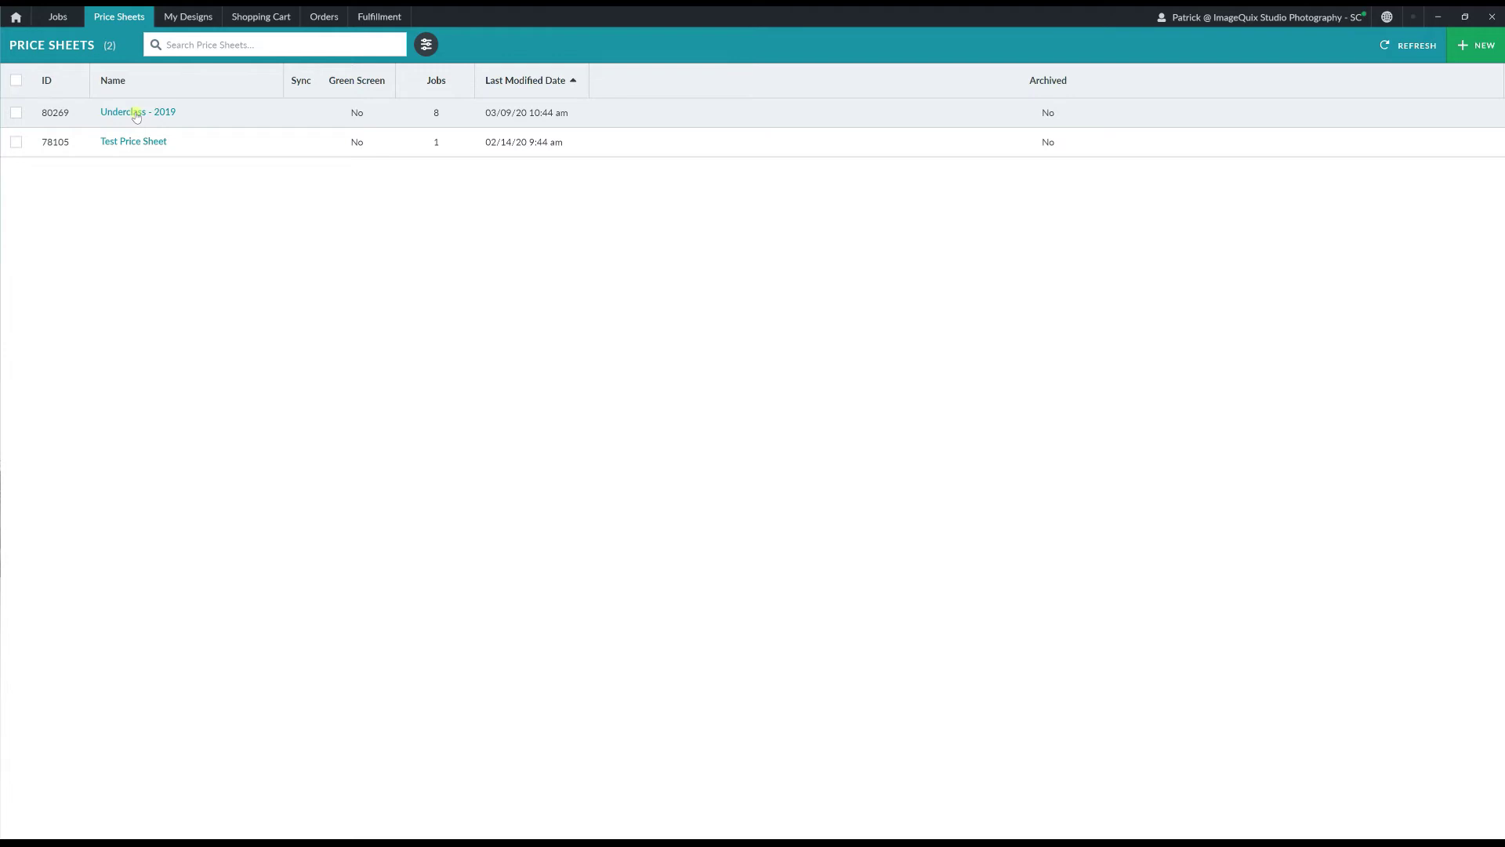
pyautogui.click(136, 114)
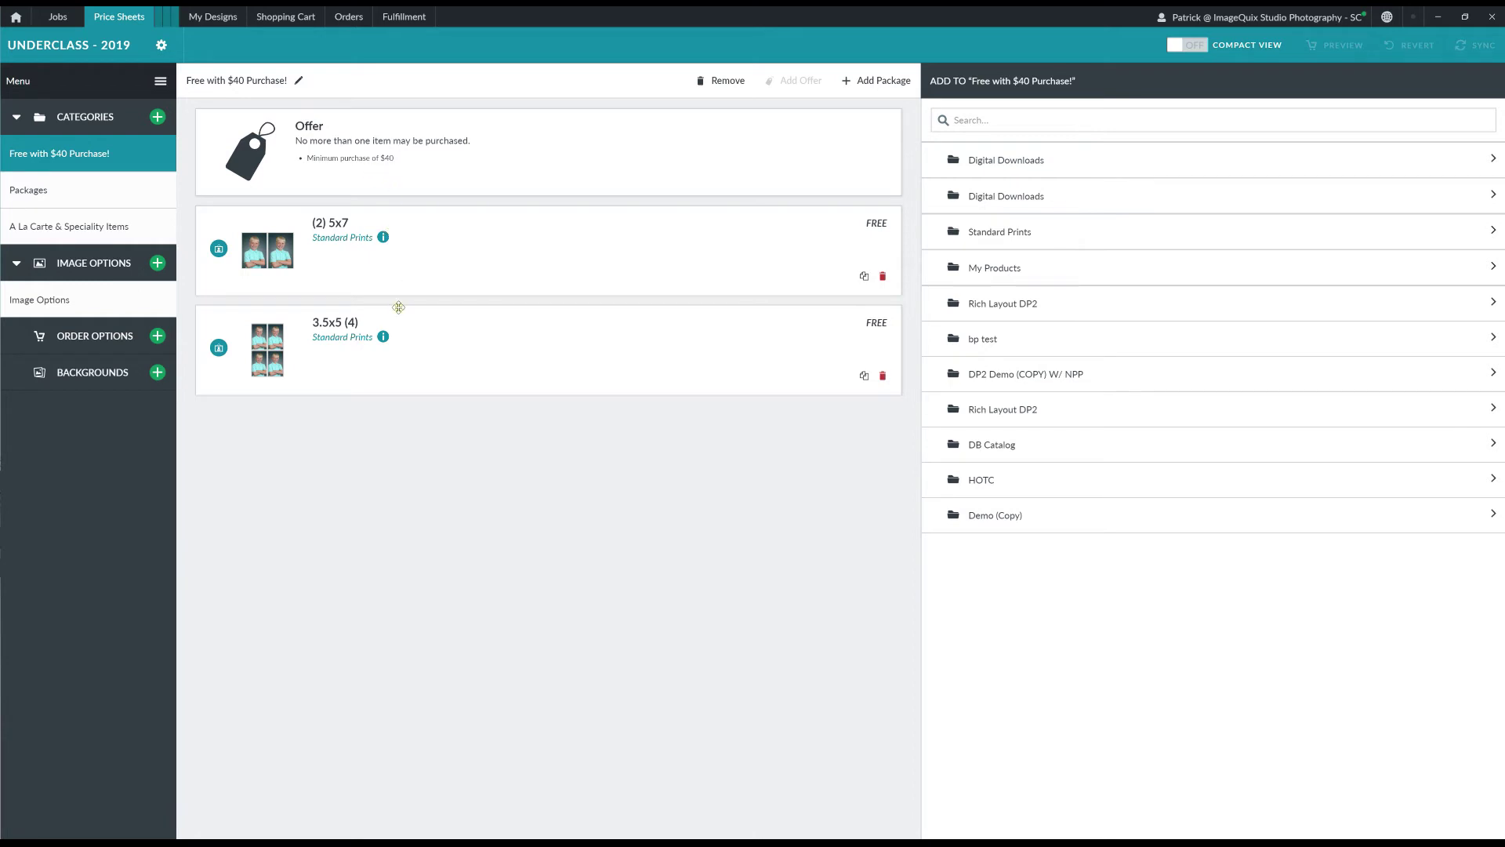
# - In the Packages category, list Package A's six products and open Package A for editing
pyautogui.click(96, 192)
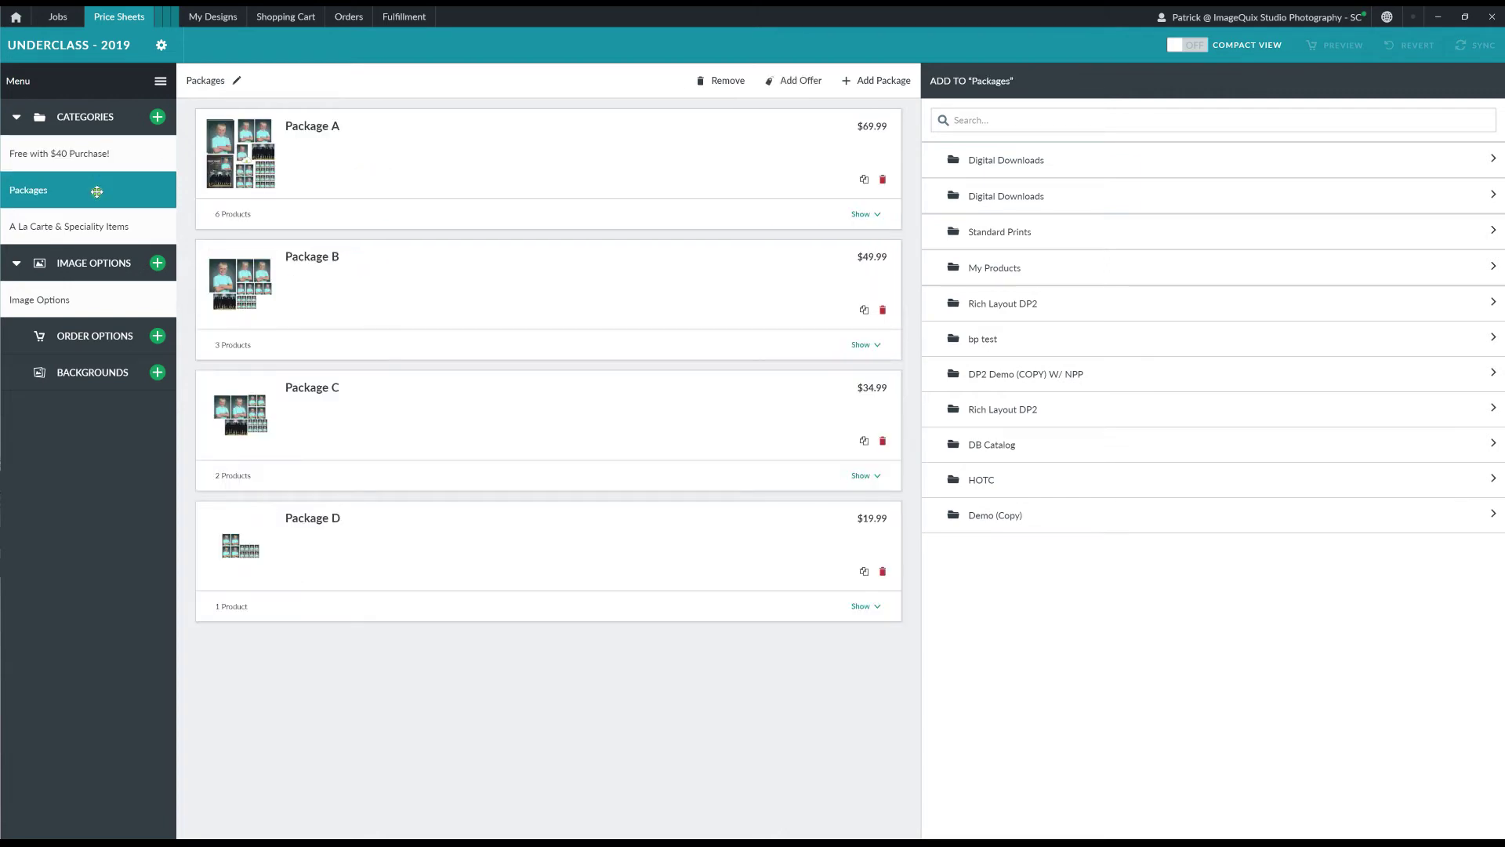
pyautogui.click(860, 214)
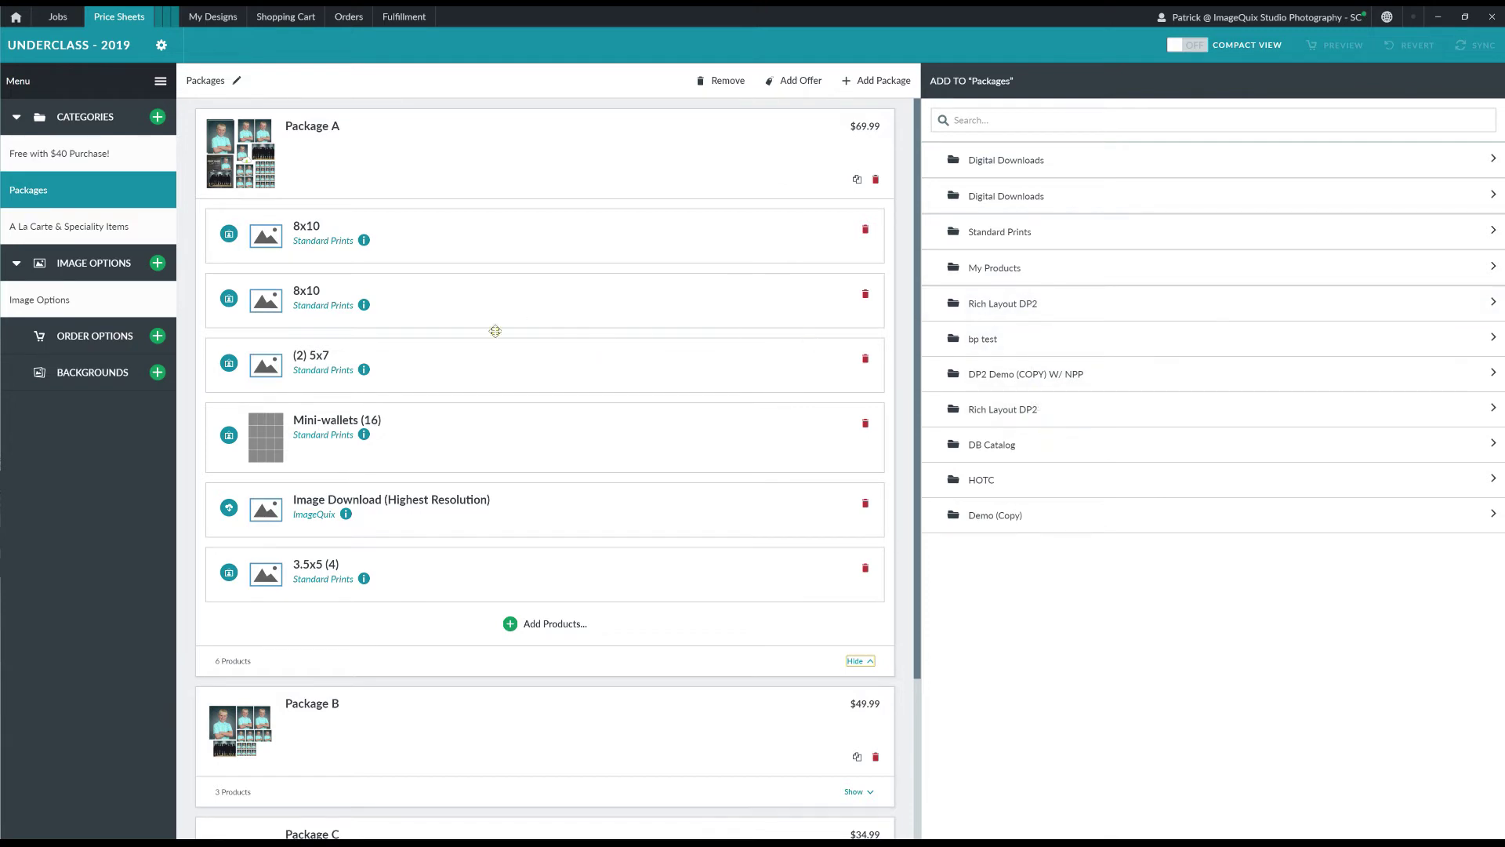
pyautogui.click(468, 137)
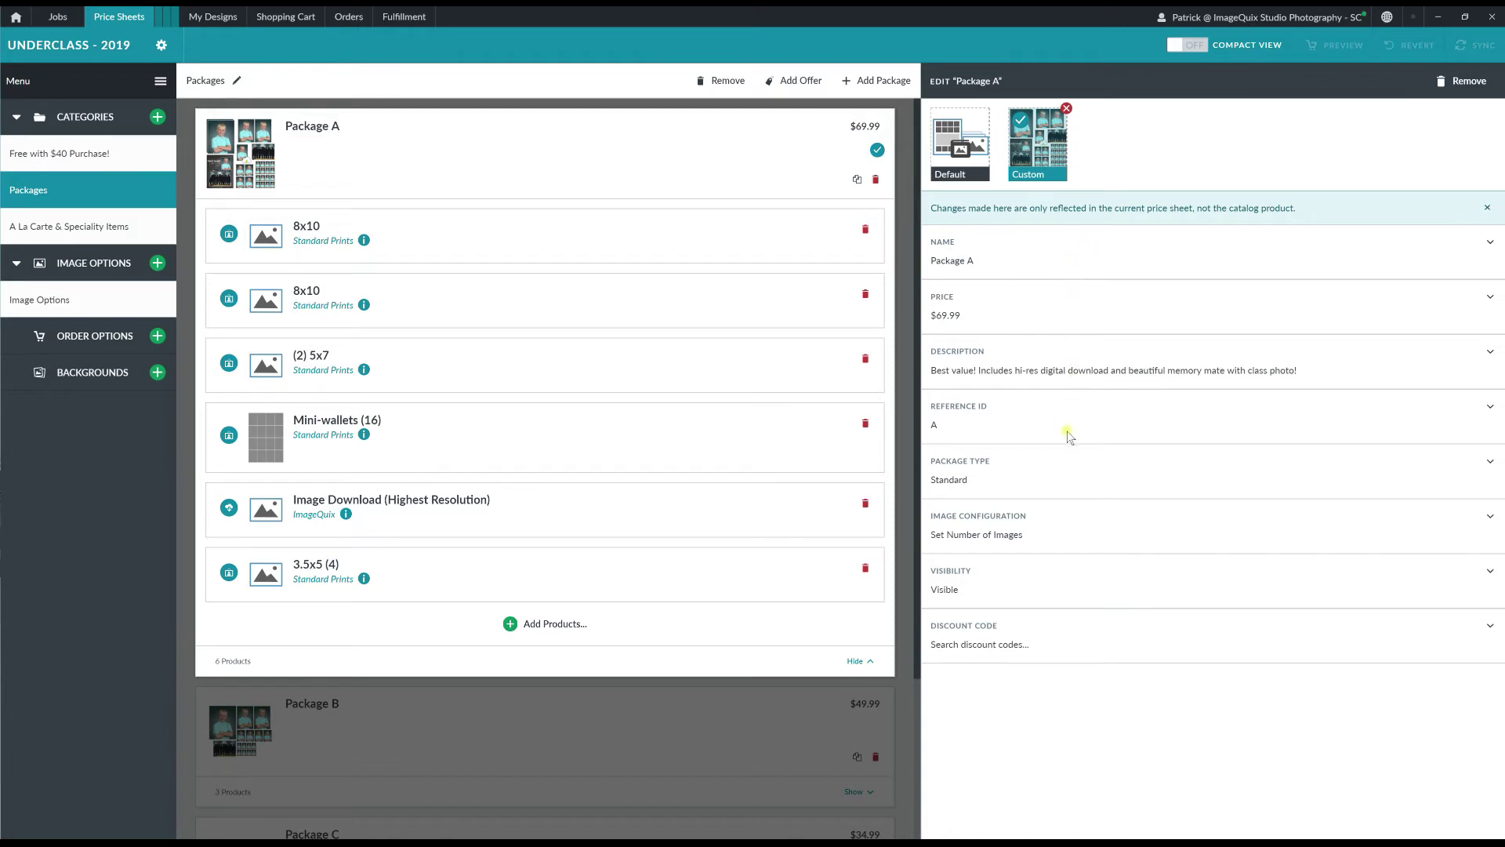
# - Keep Package A's type as Standard, view its image configuration, and go to Image Options
pyautogui.click(1014, 478)
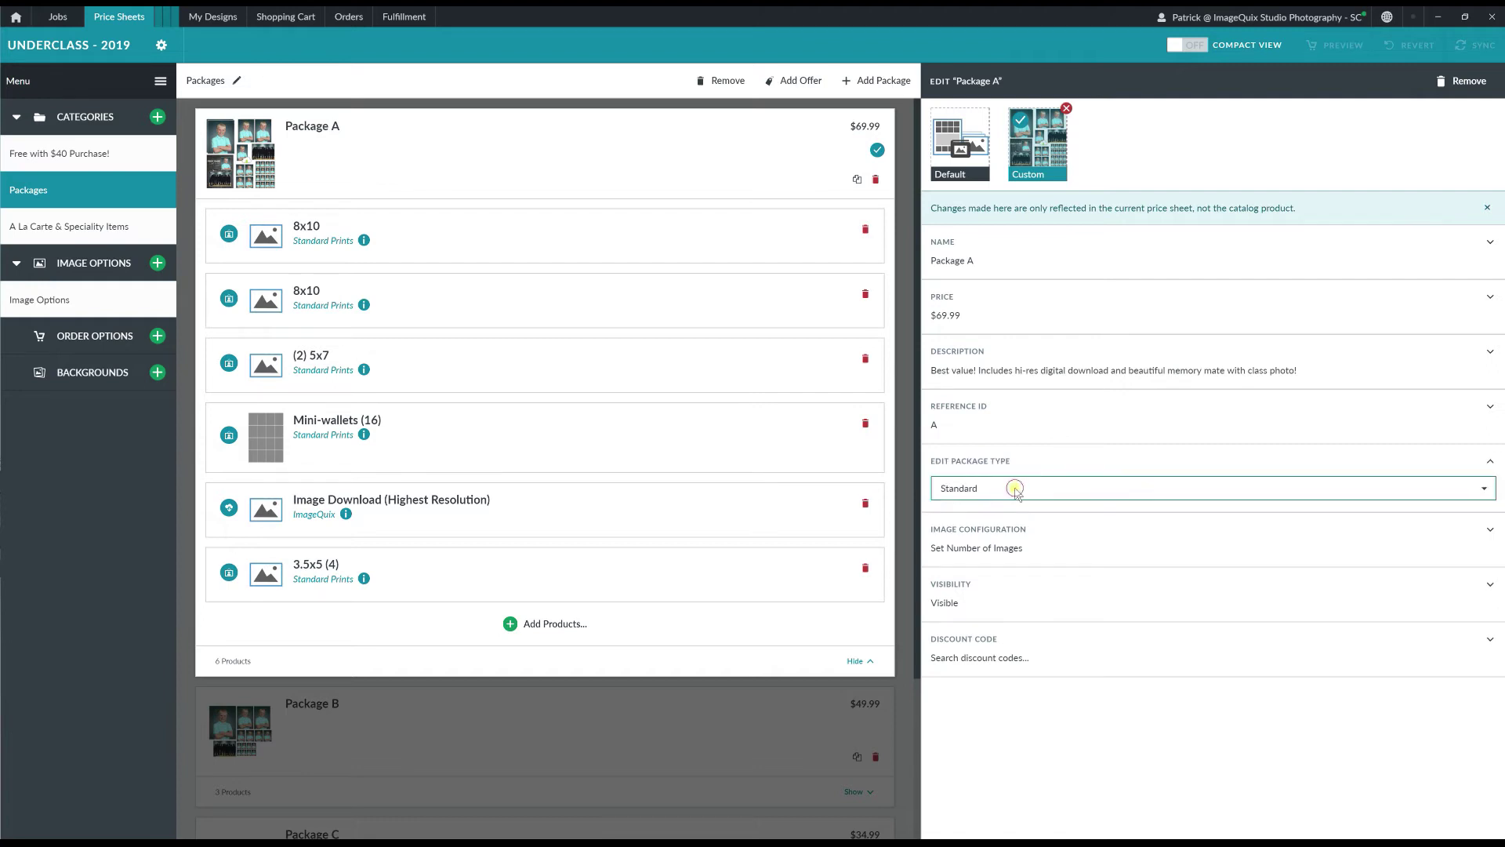
pyautogui.click(1015, 488)
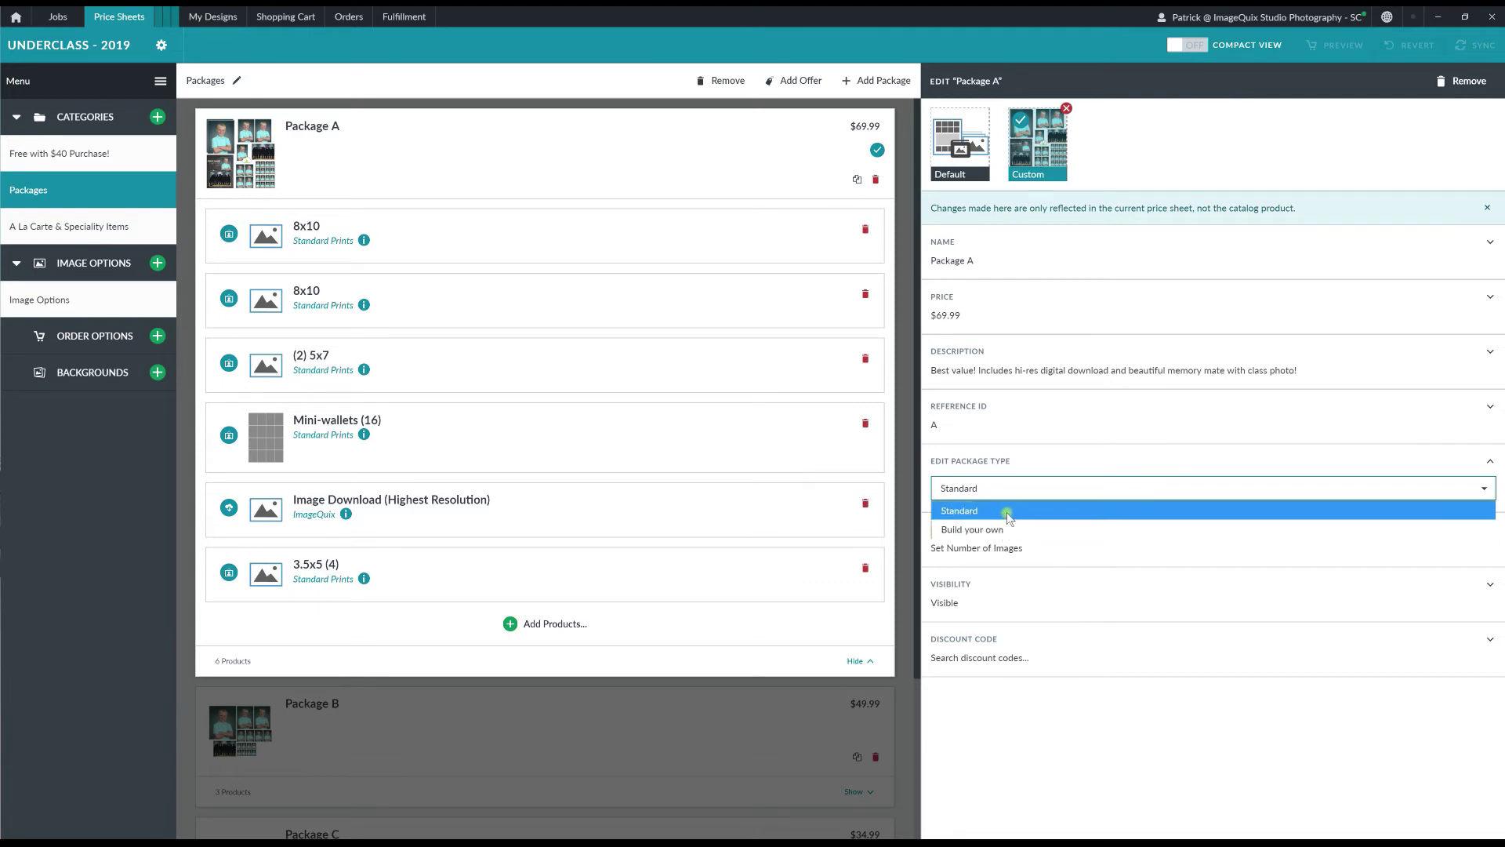
pyautogui.click(1007, 514)
pyautogui.click(1010, 549)
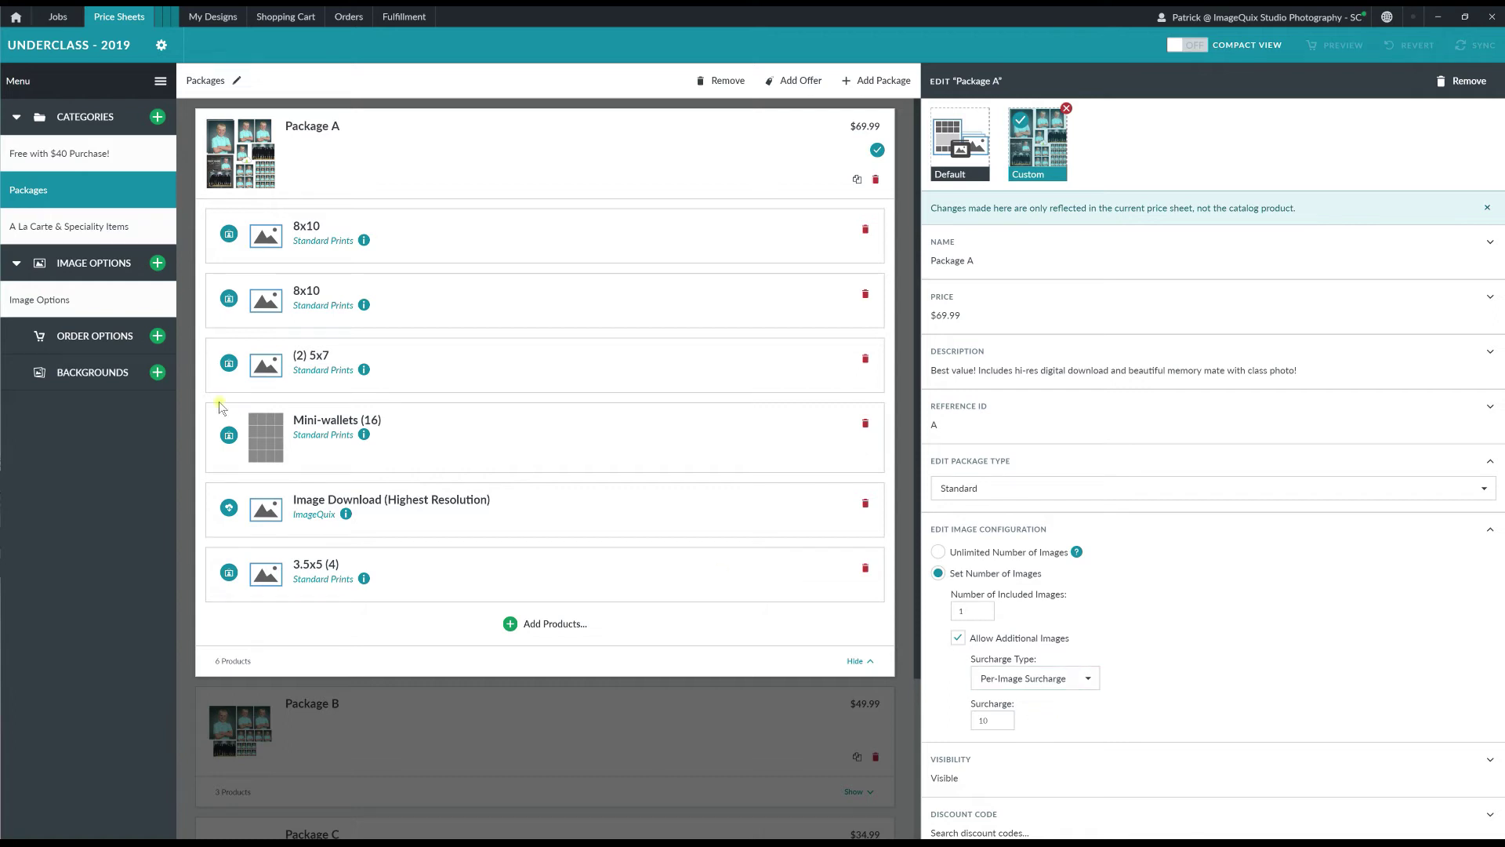
pyautogui.click(106, 305)
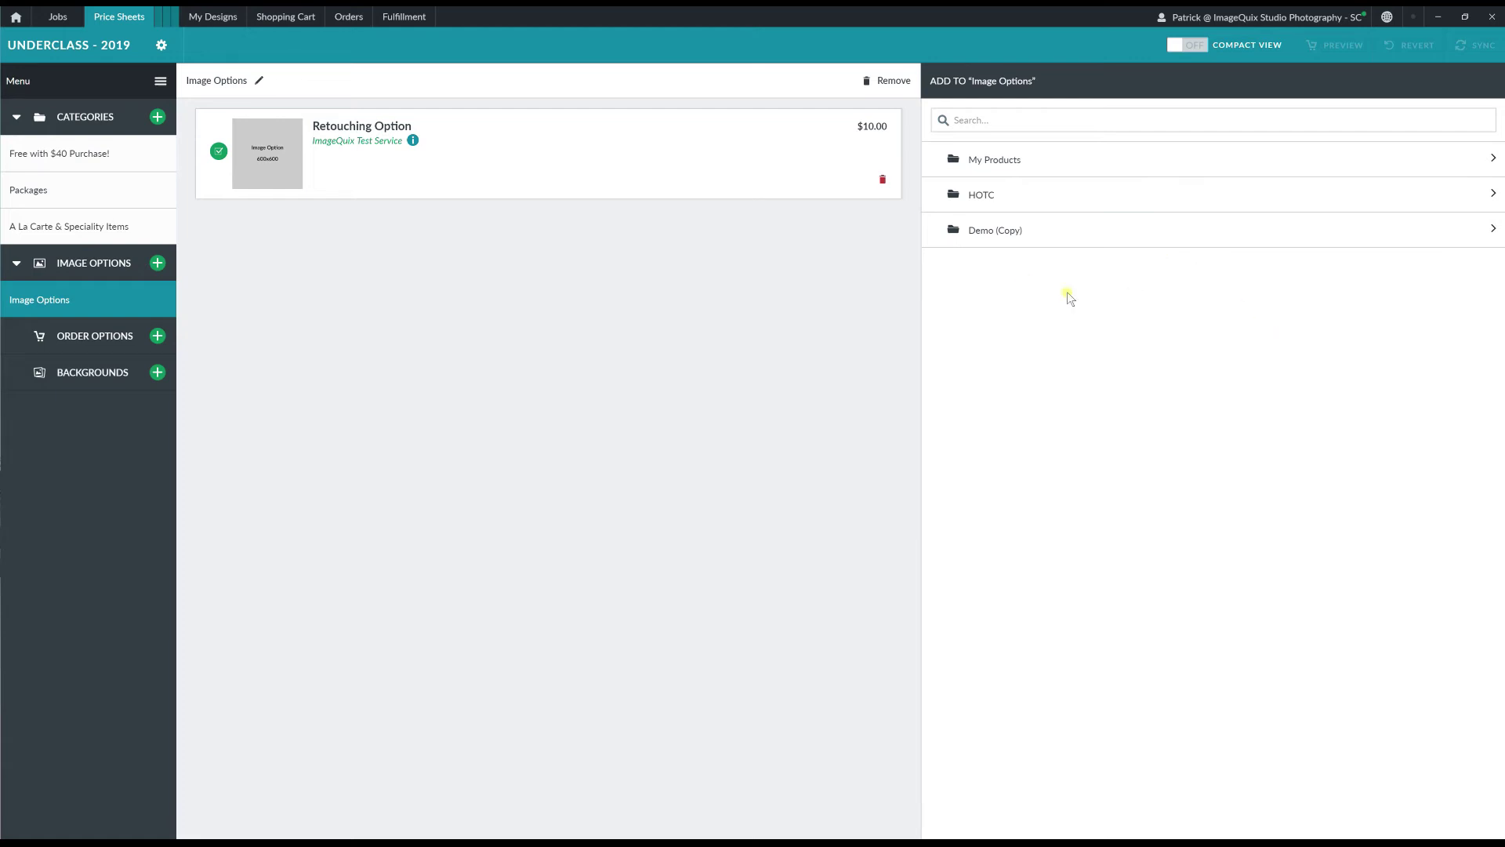
# - Add Select your Retouching Option from My Products > Retouching, then start a new job
pyautogui.click(1010, 159)
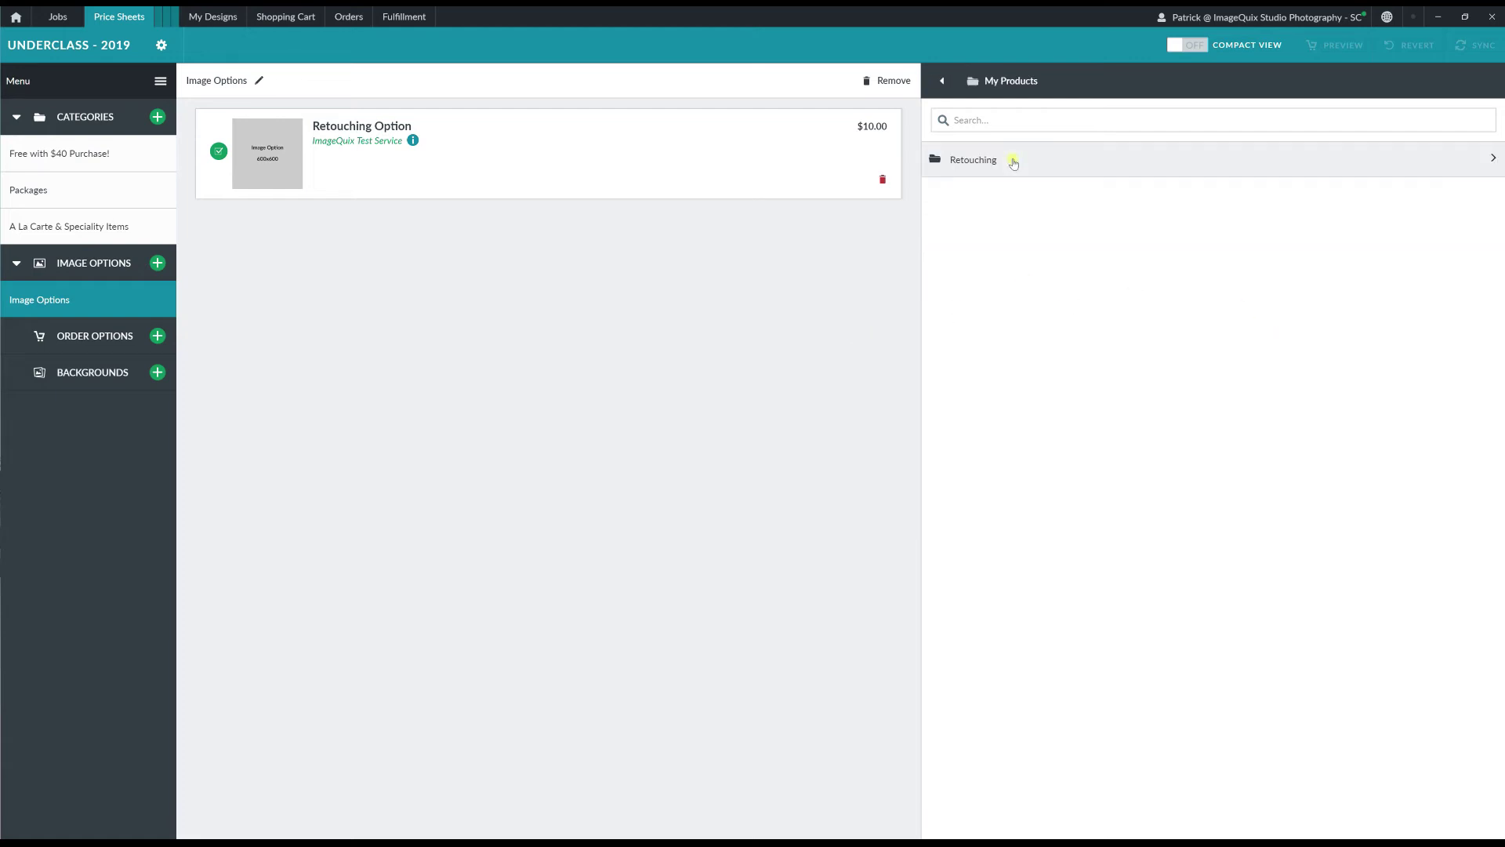
pyautogui.click(1011, 159)
pyautogui.click(1017, 167)
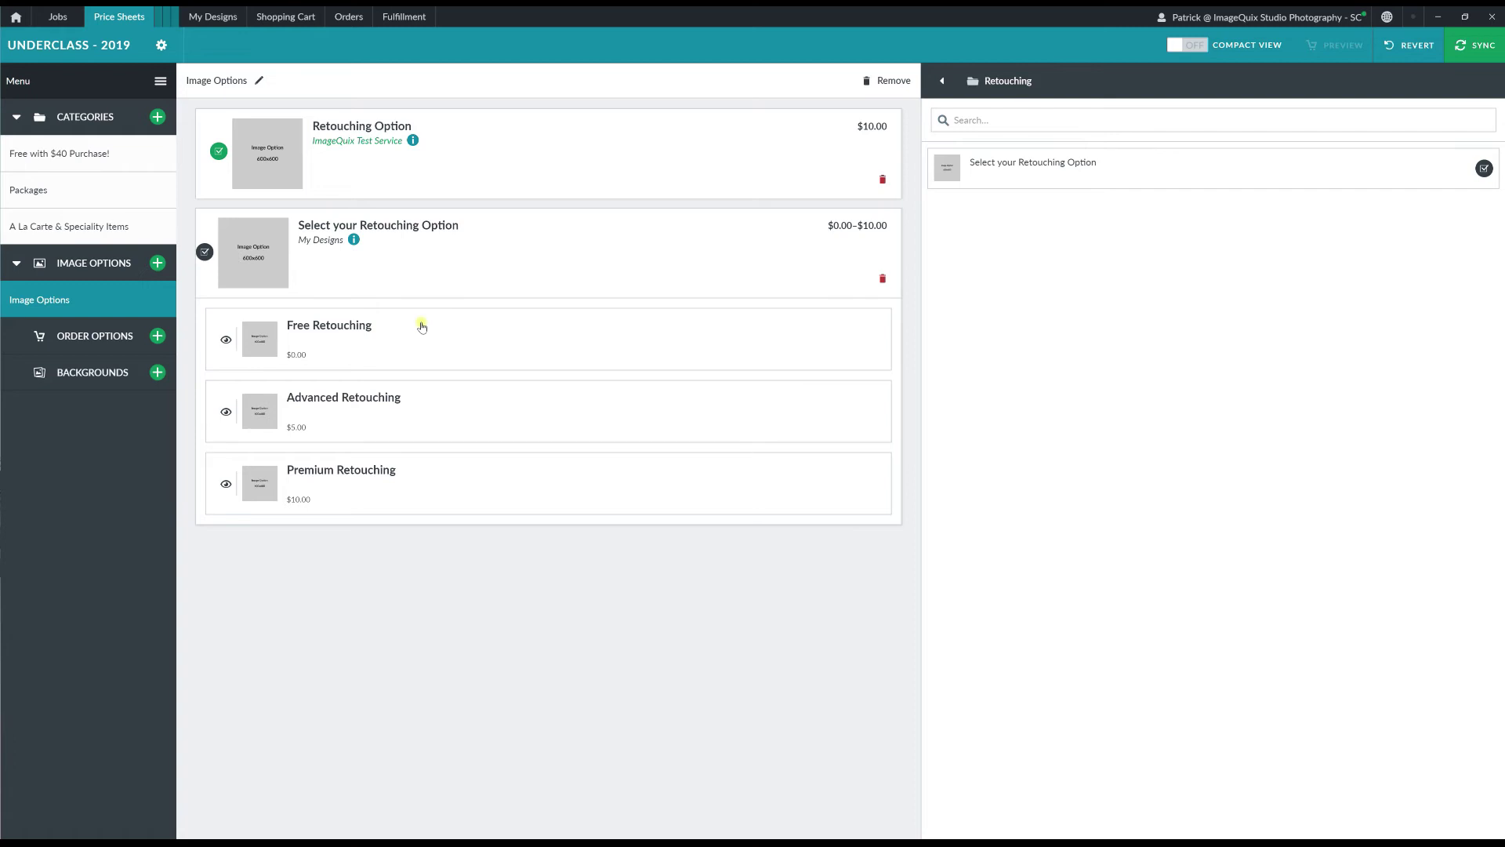
pyautogui.click(59, 18)
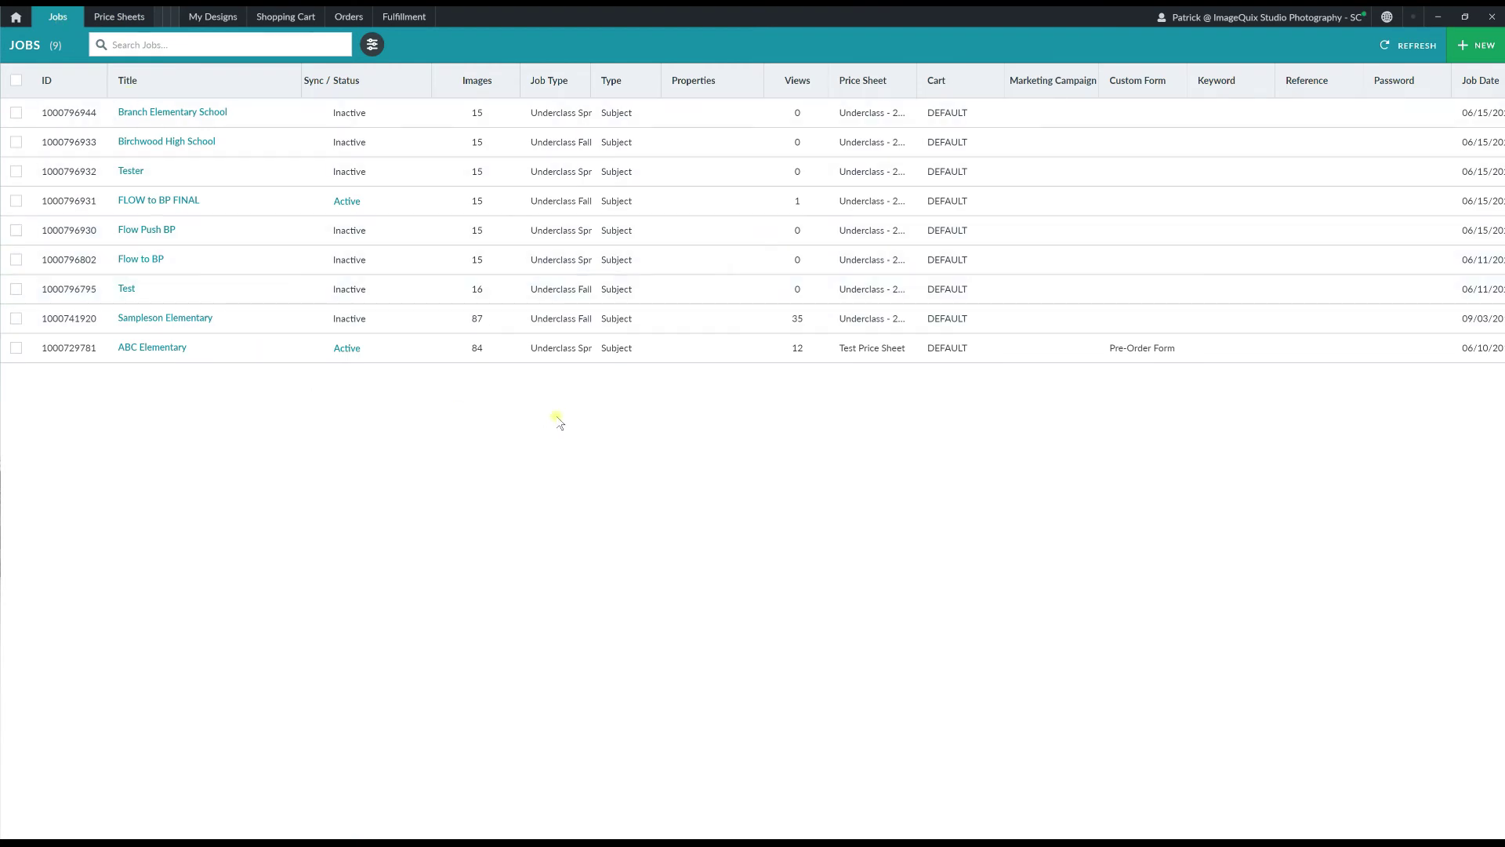
pyautogui.click(1474, 45)
# - Create job Test Job A: type Underclass Fall, price sheet Underclass - 2019, DEFAULT cart settings
pyautogui.click(860, 157)
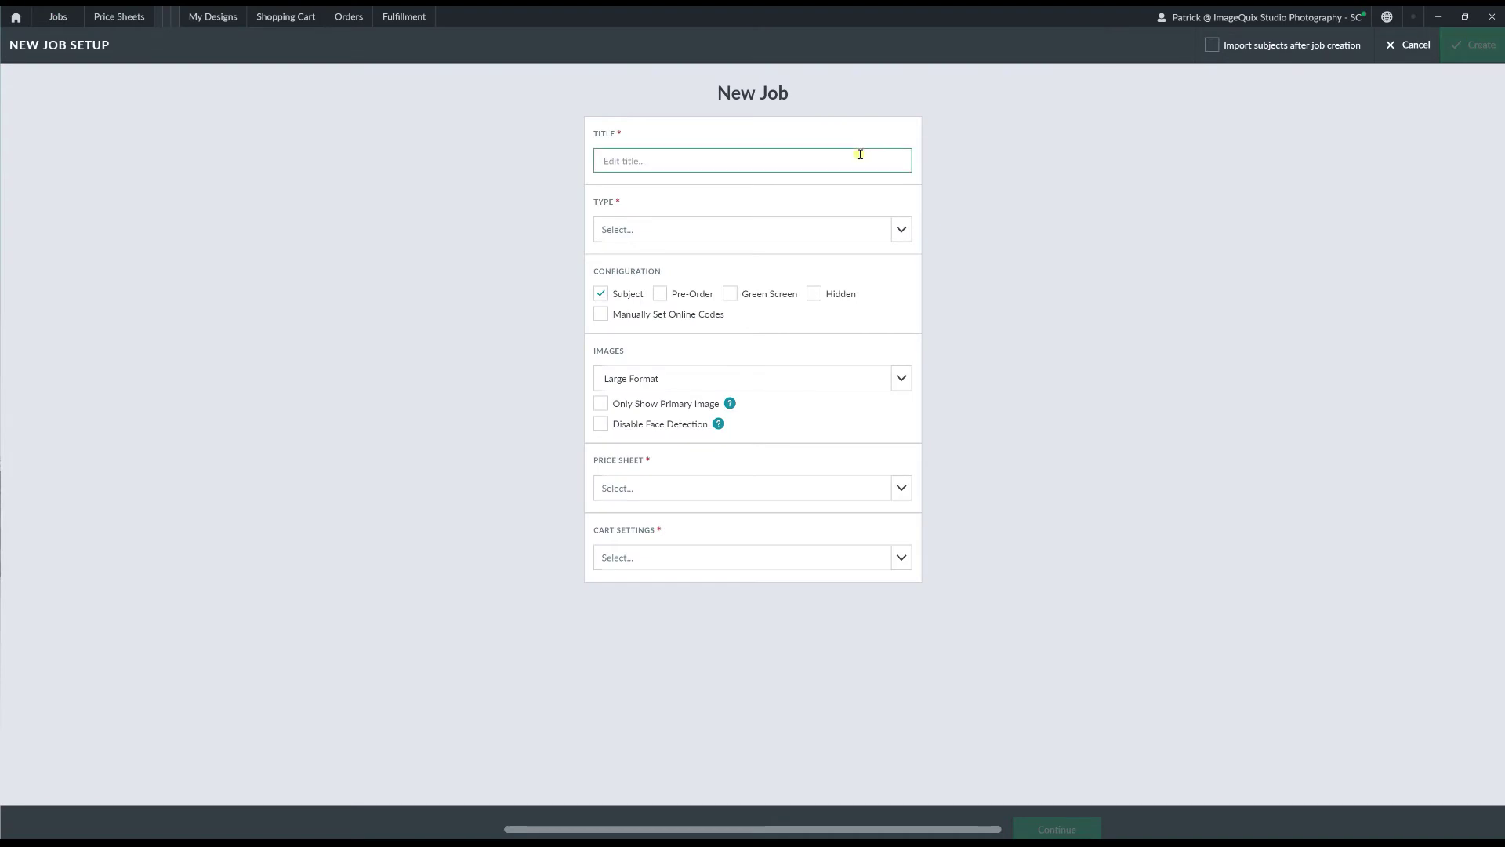
pyautogui.write('Test Job A')
pyautogui.click(868, 229)
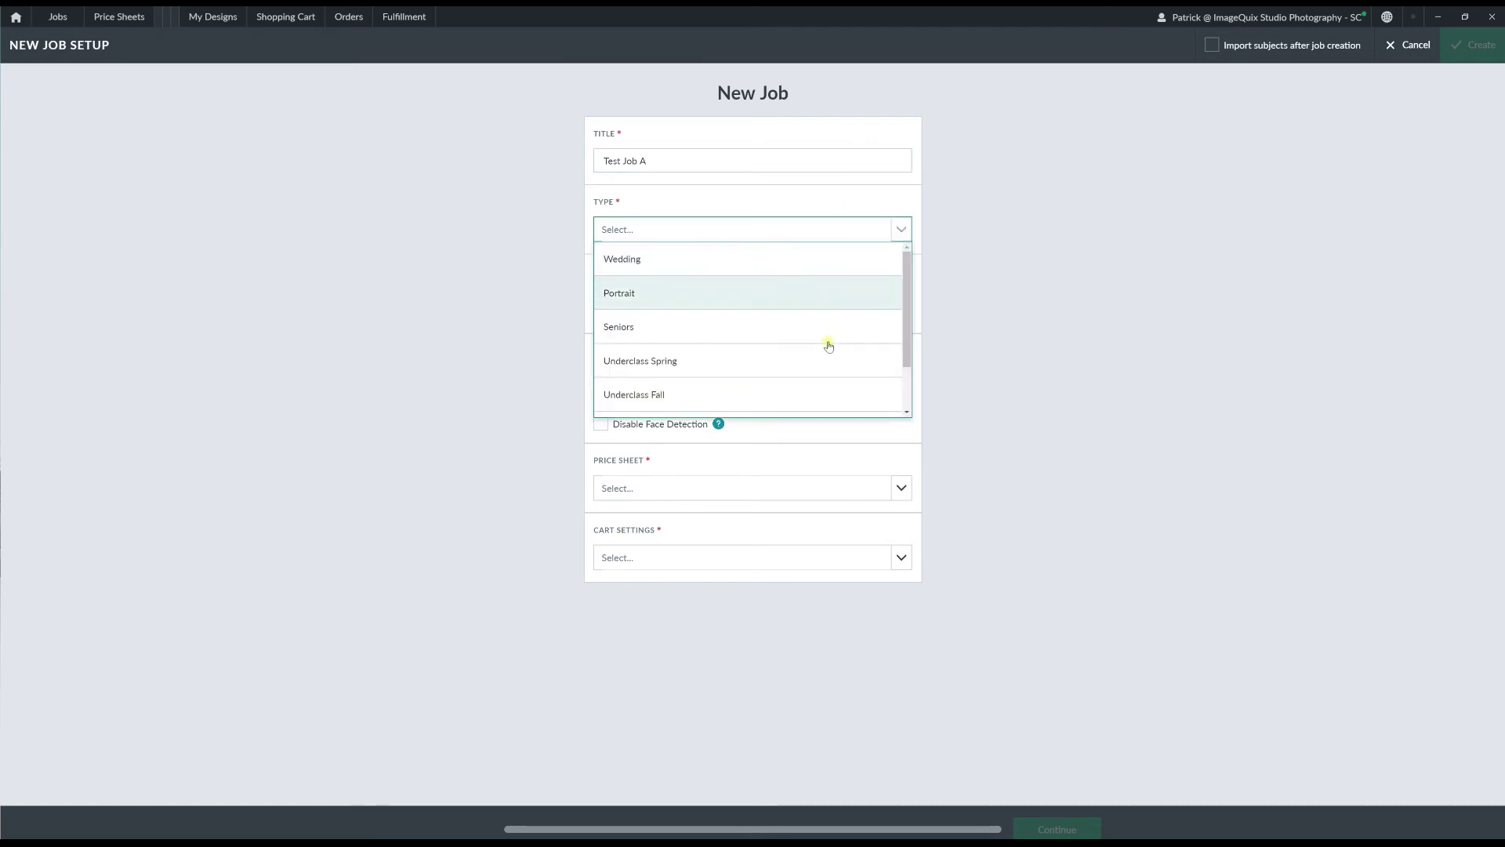
pyautogui.click(803, 389)
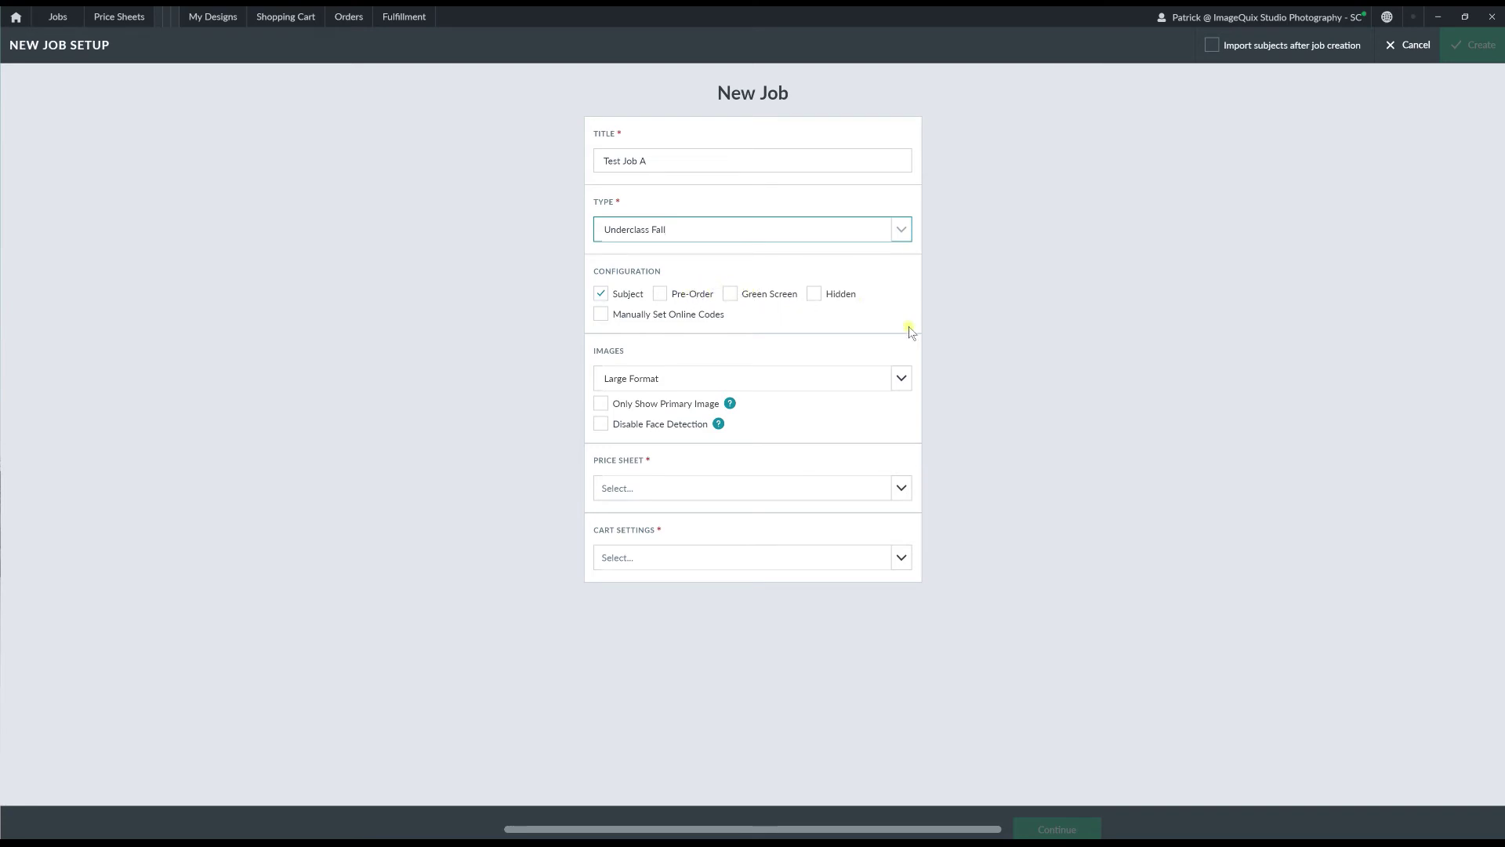
pyautogui.click(901, 489)
pyautogui.click(853, 526)
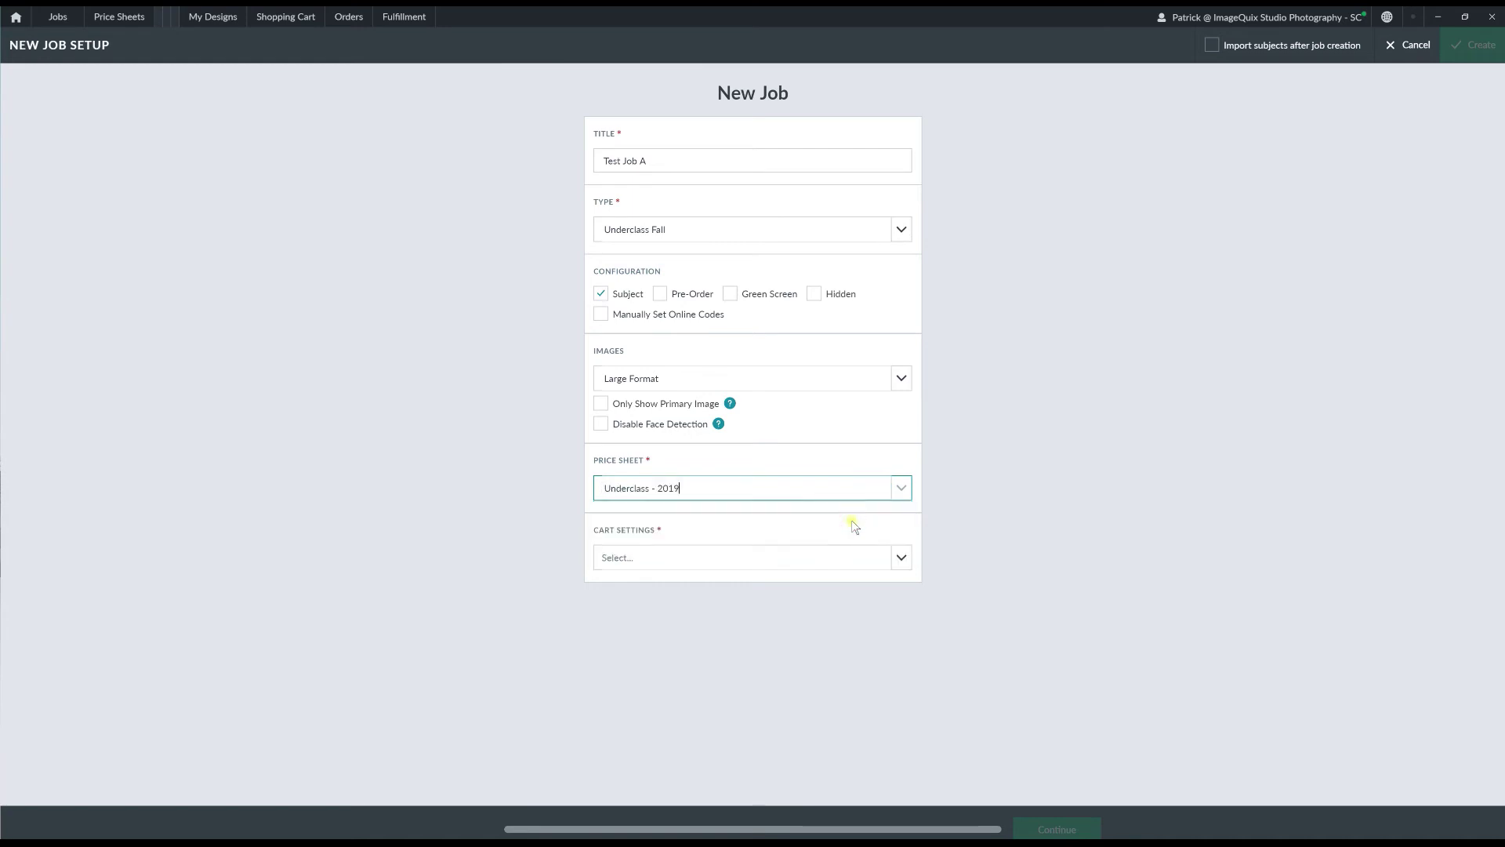
pyautogui.click(890, 549)
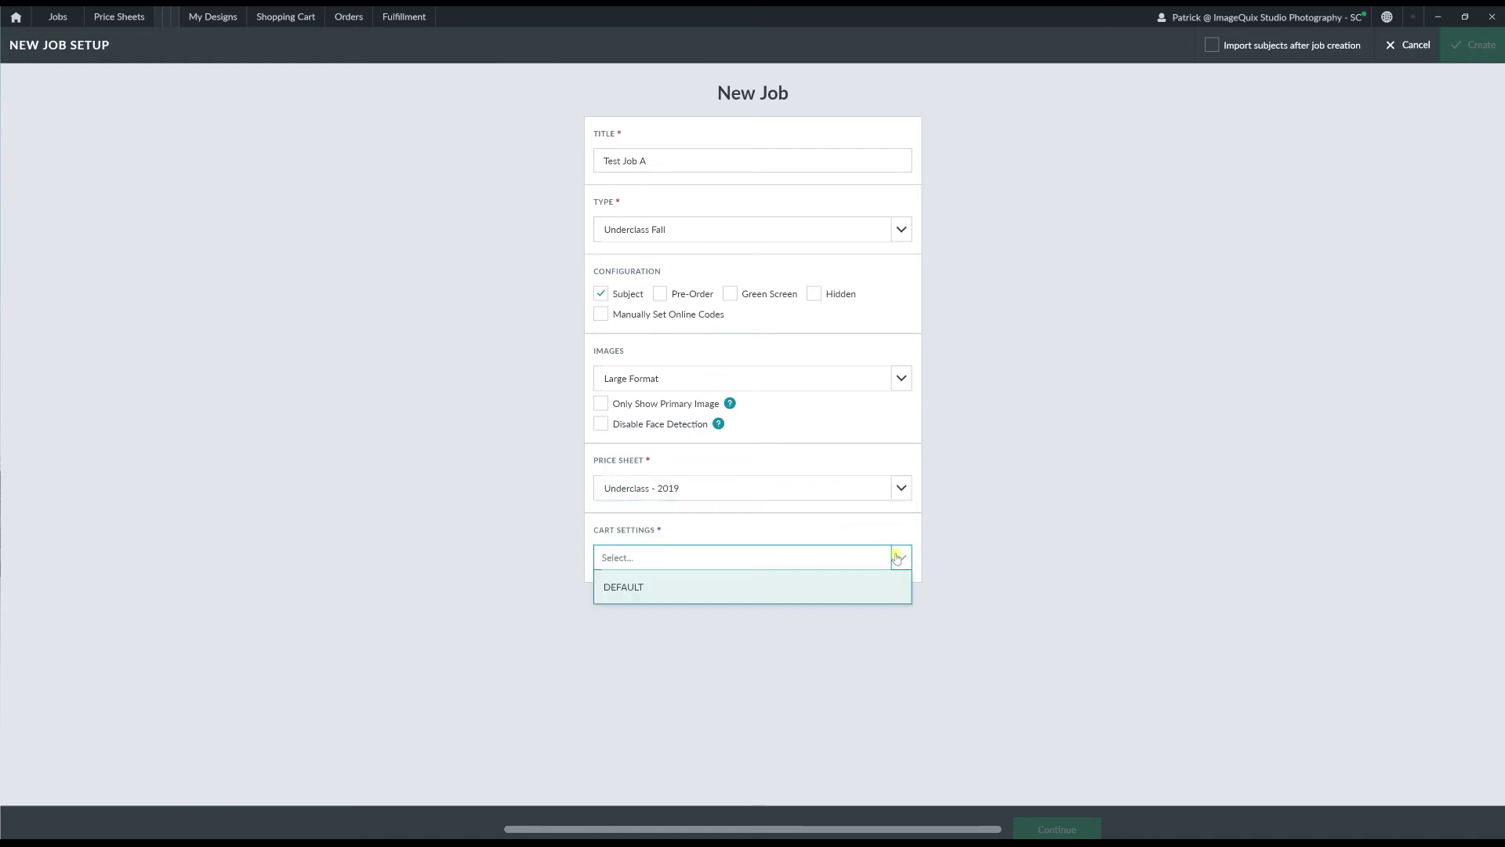
pyautogui.click(749, 590)
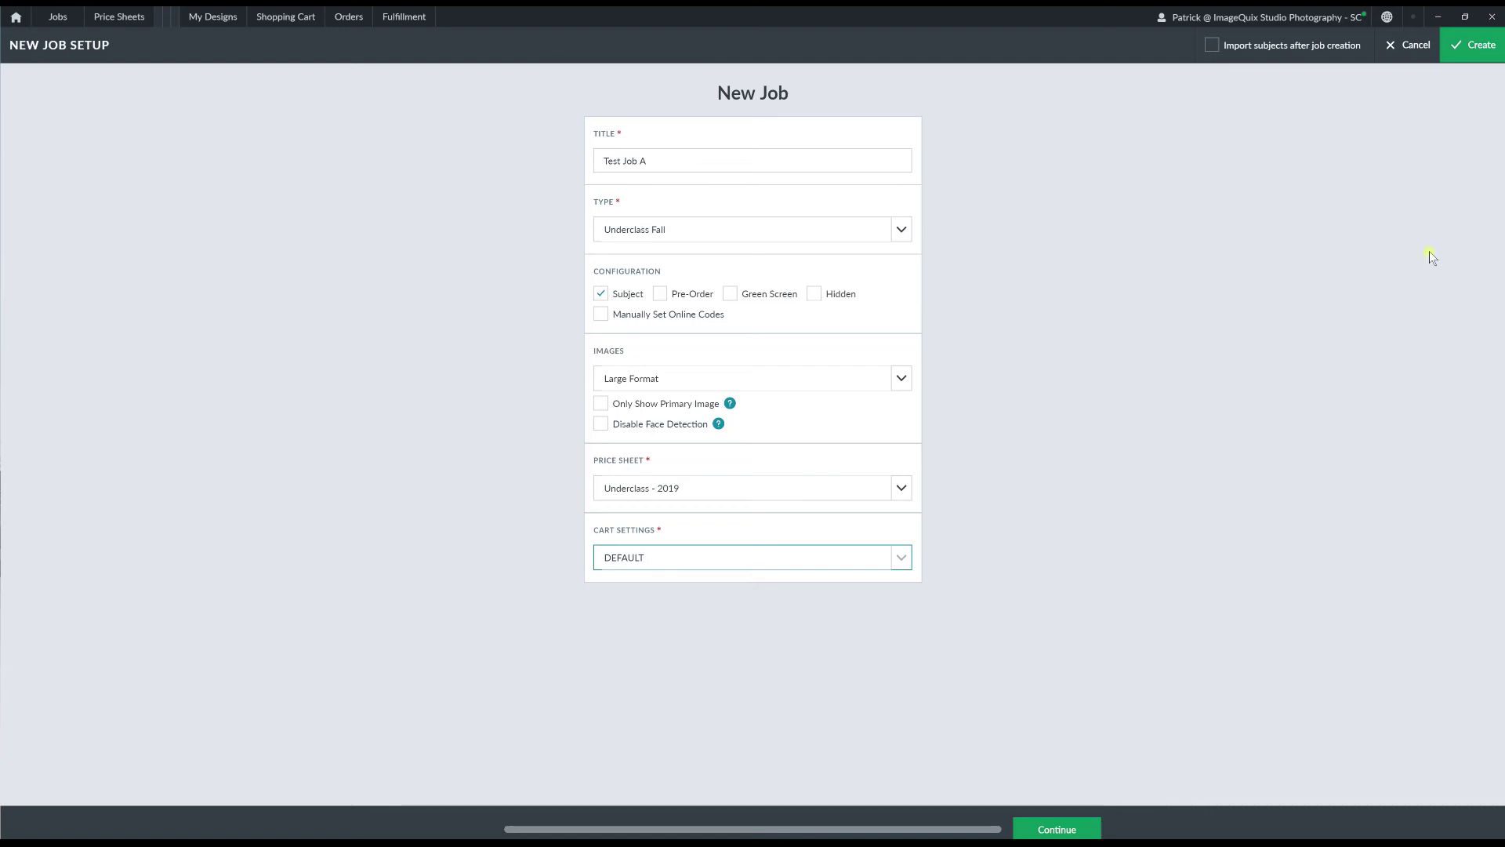
pyautogui.click(1457, 47)
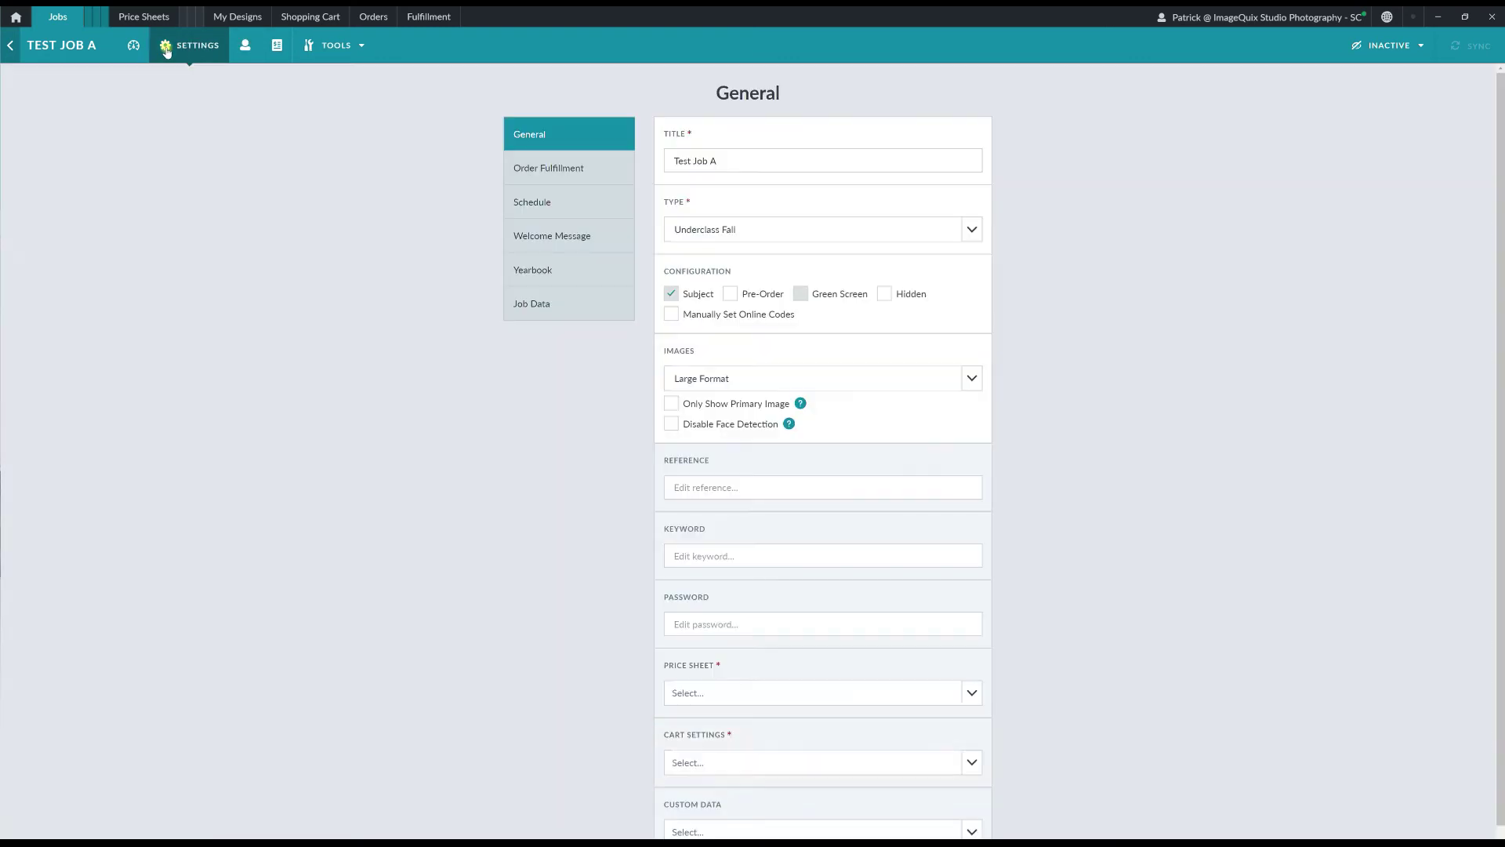
# - Set order fulfillment to hold until manual release, leaving the direct-ship start date unset
pyautogui.click(572, 167)
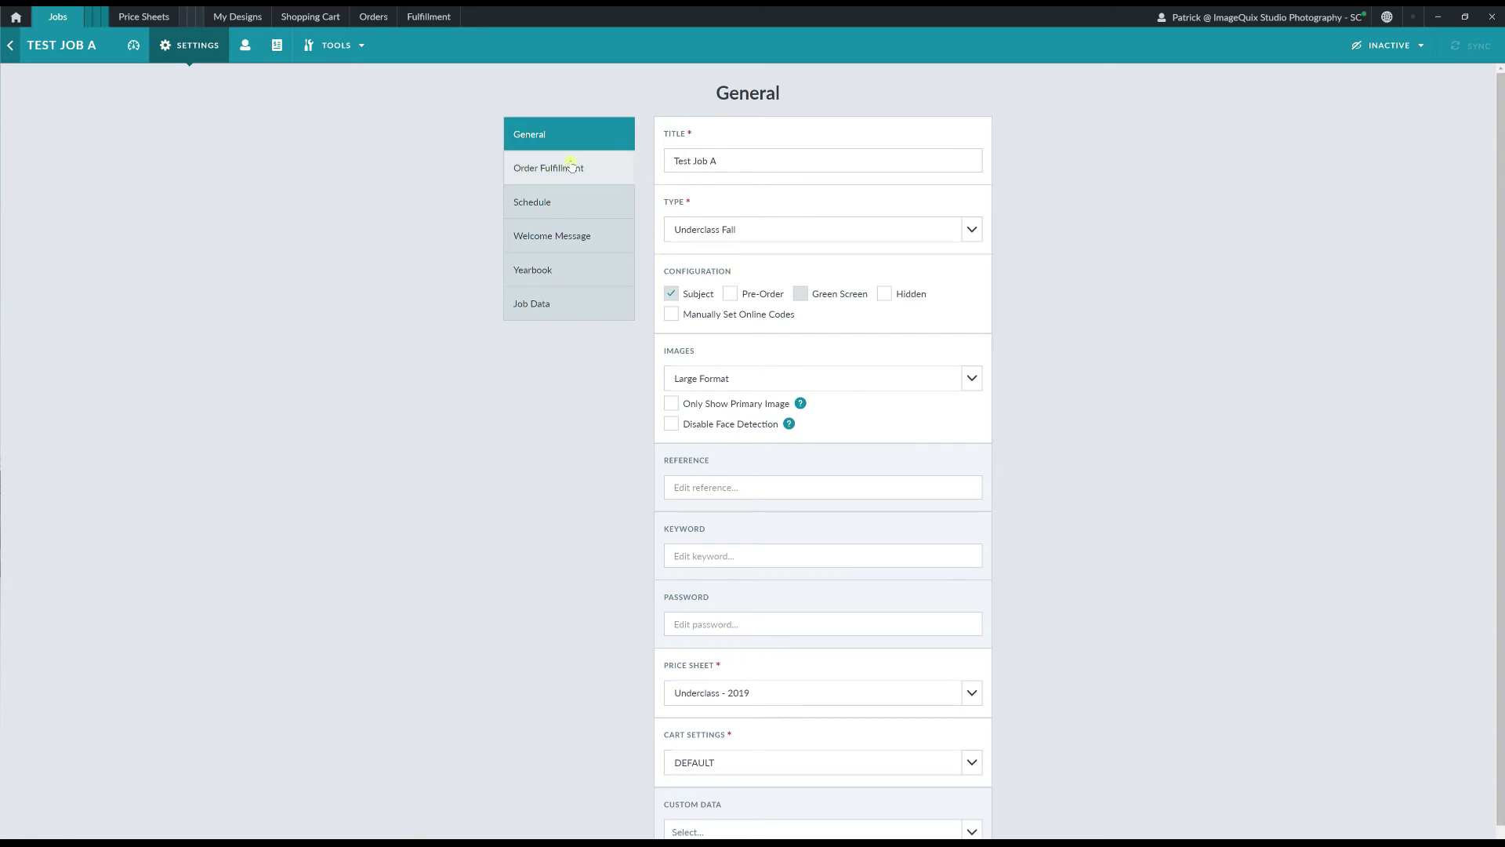
pyautogui.click(563, 167)
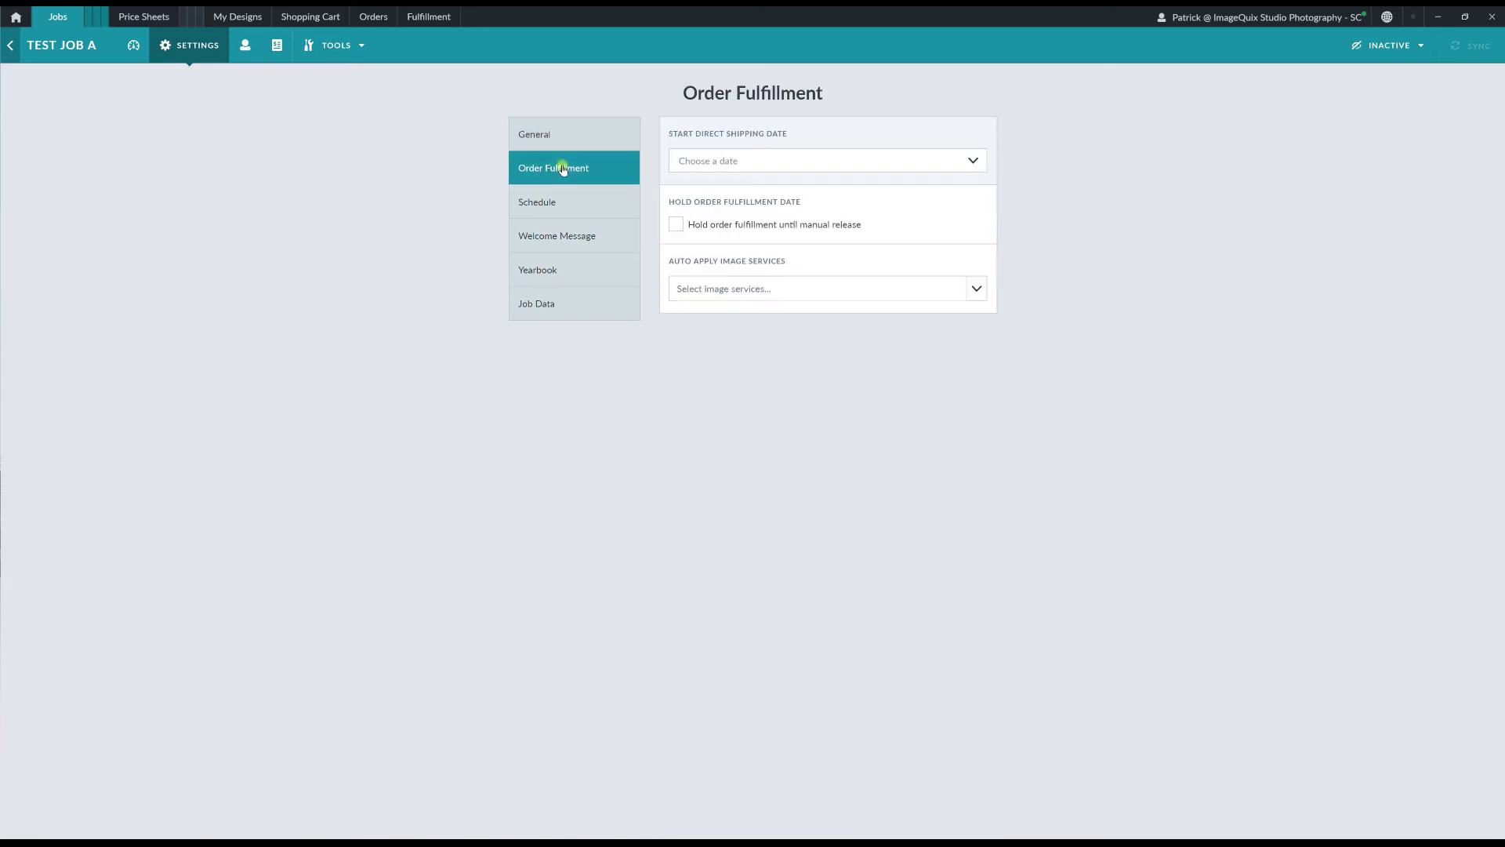
pyautogui.click(821, 161)
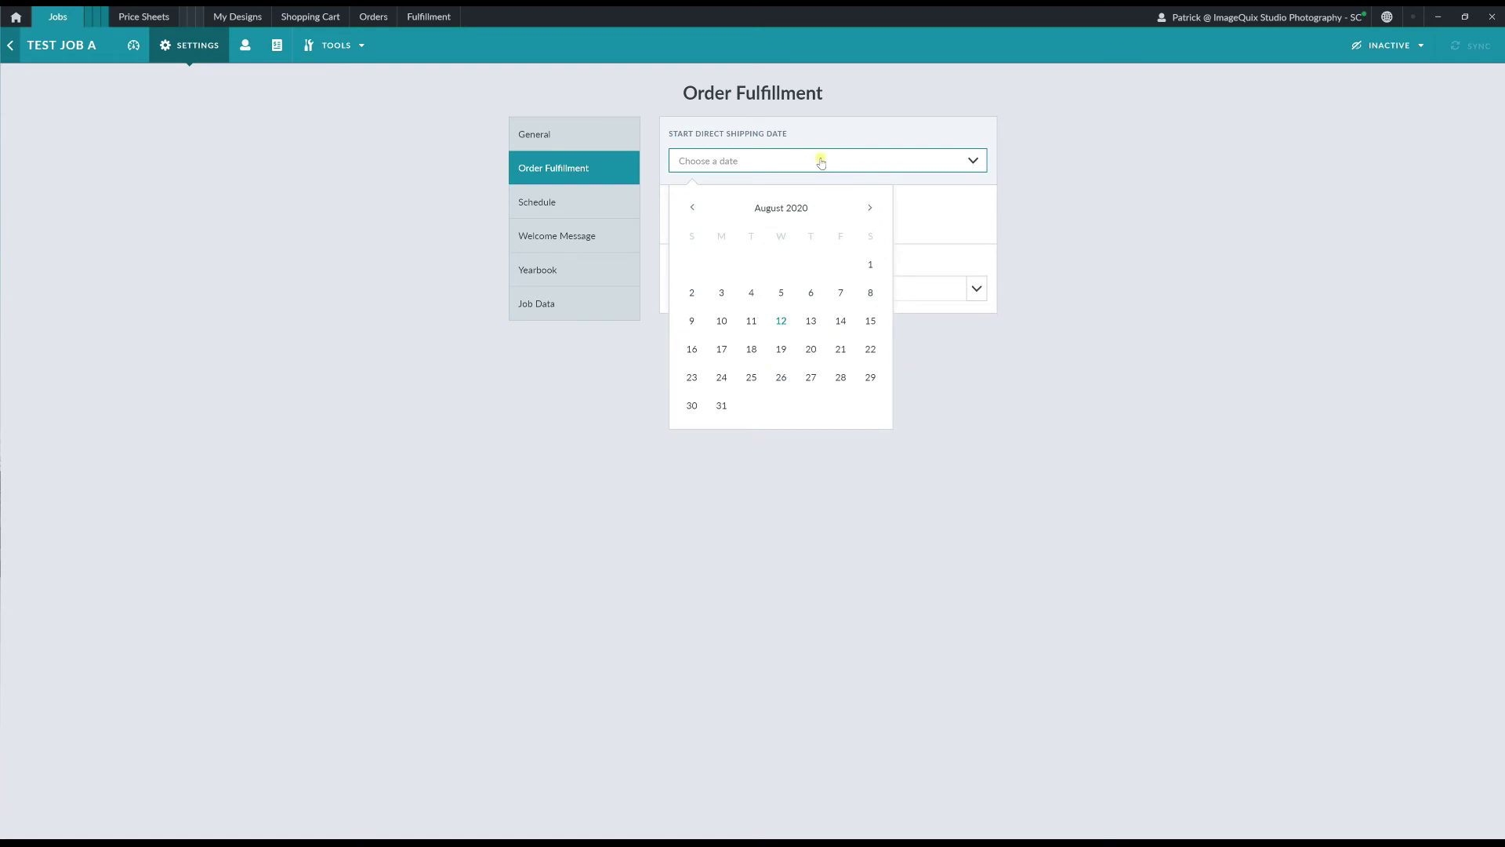
pyautogui.click(1068, 162)
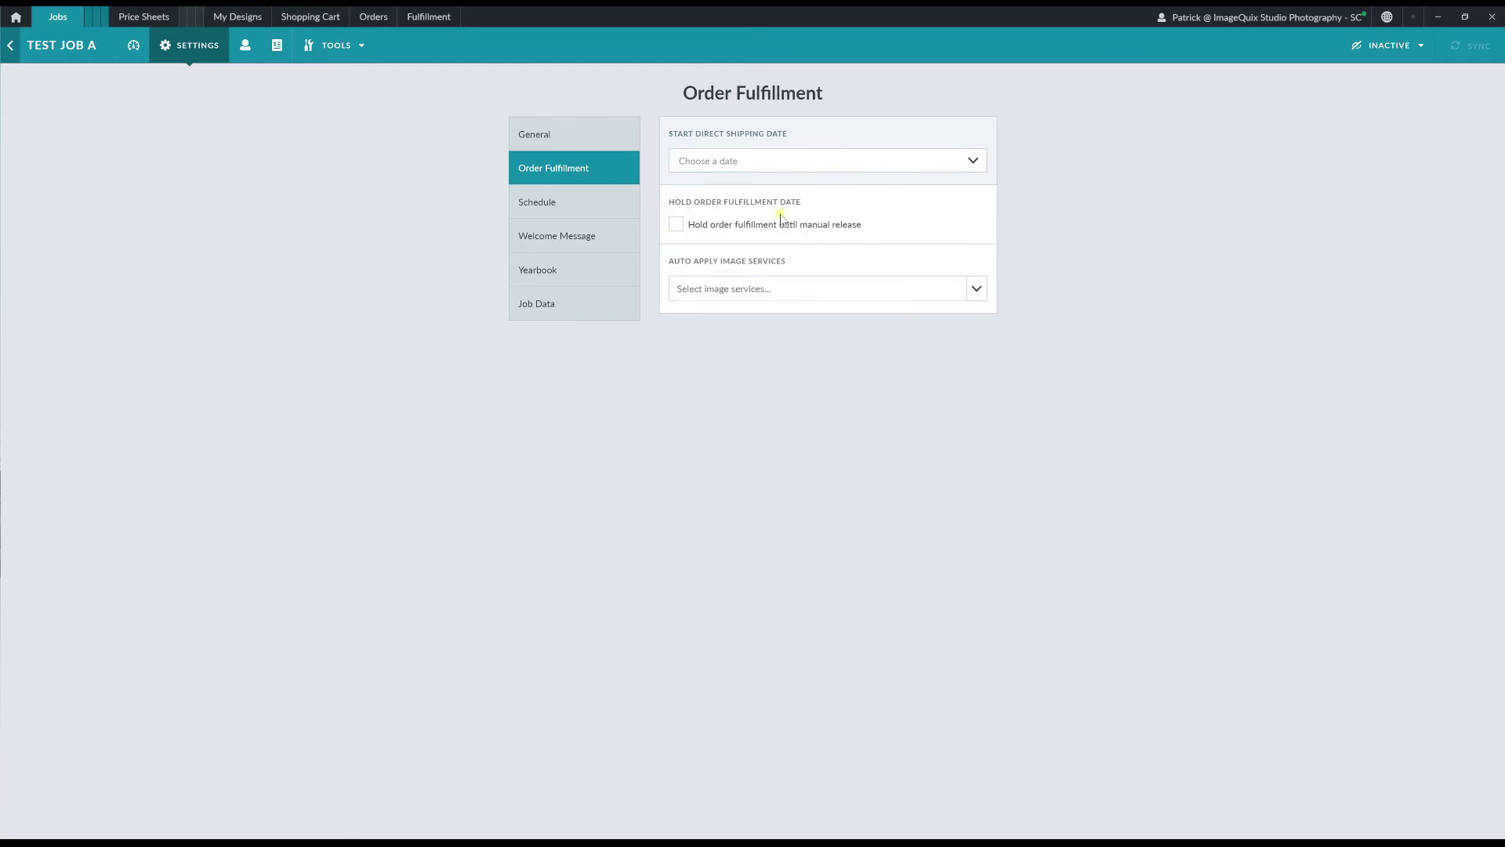
pyautogui.click(677, 226)
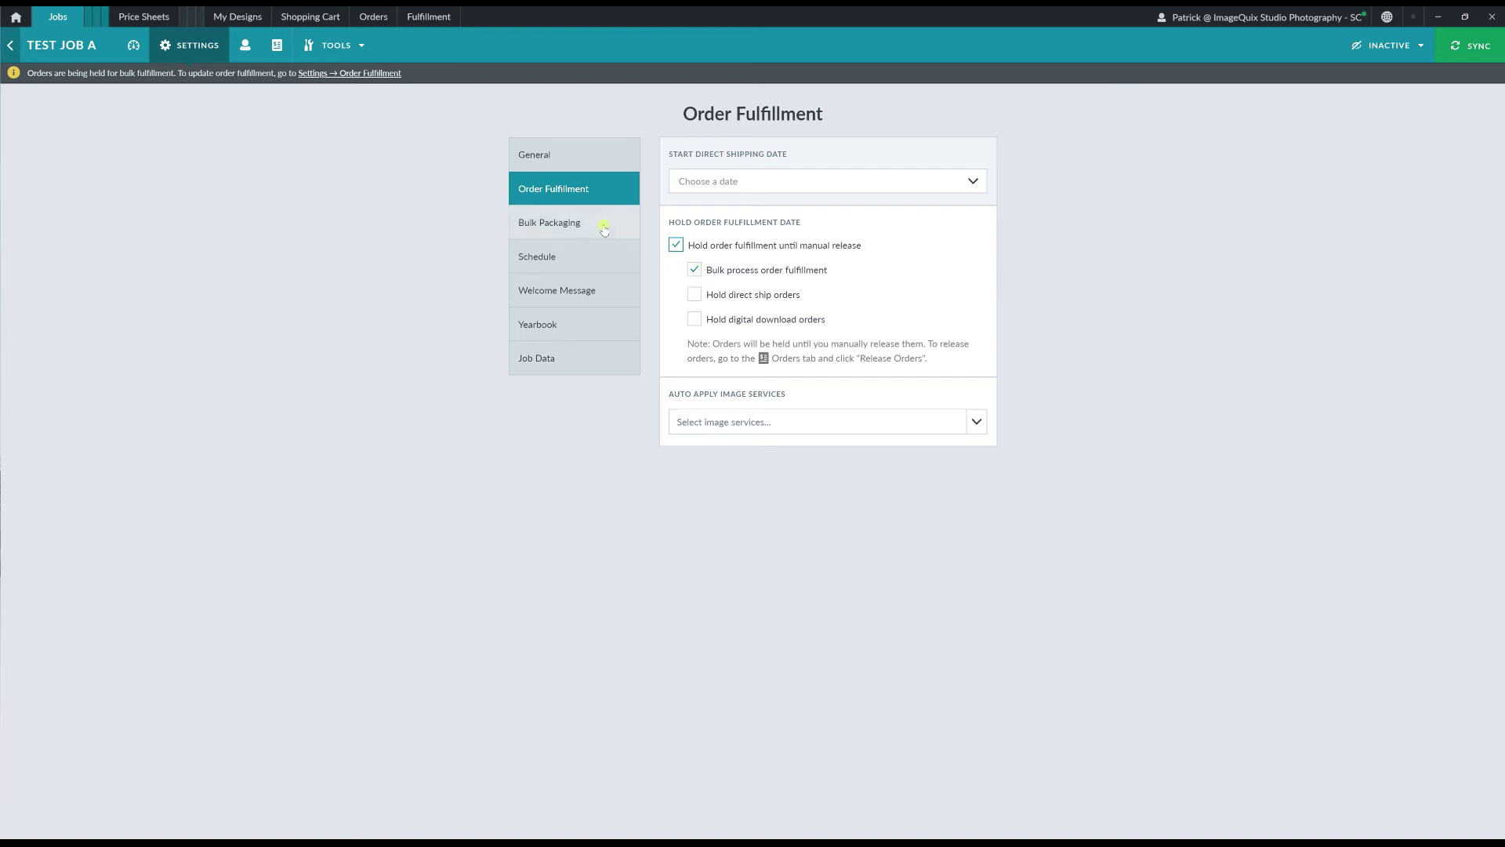
# - Leave the schedule's expiration date unset and go to the Welcome Message settings
pyautogui.click(586, 257)
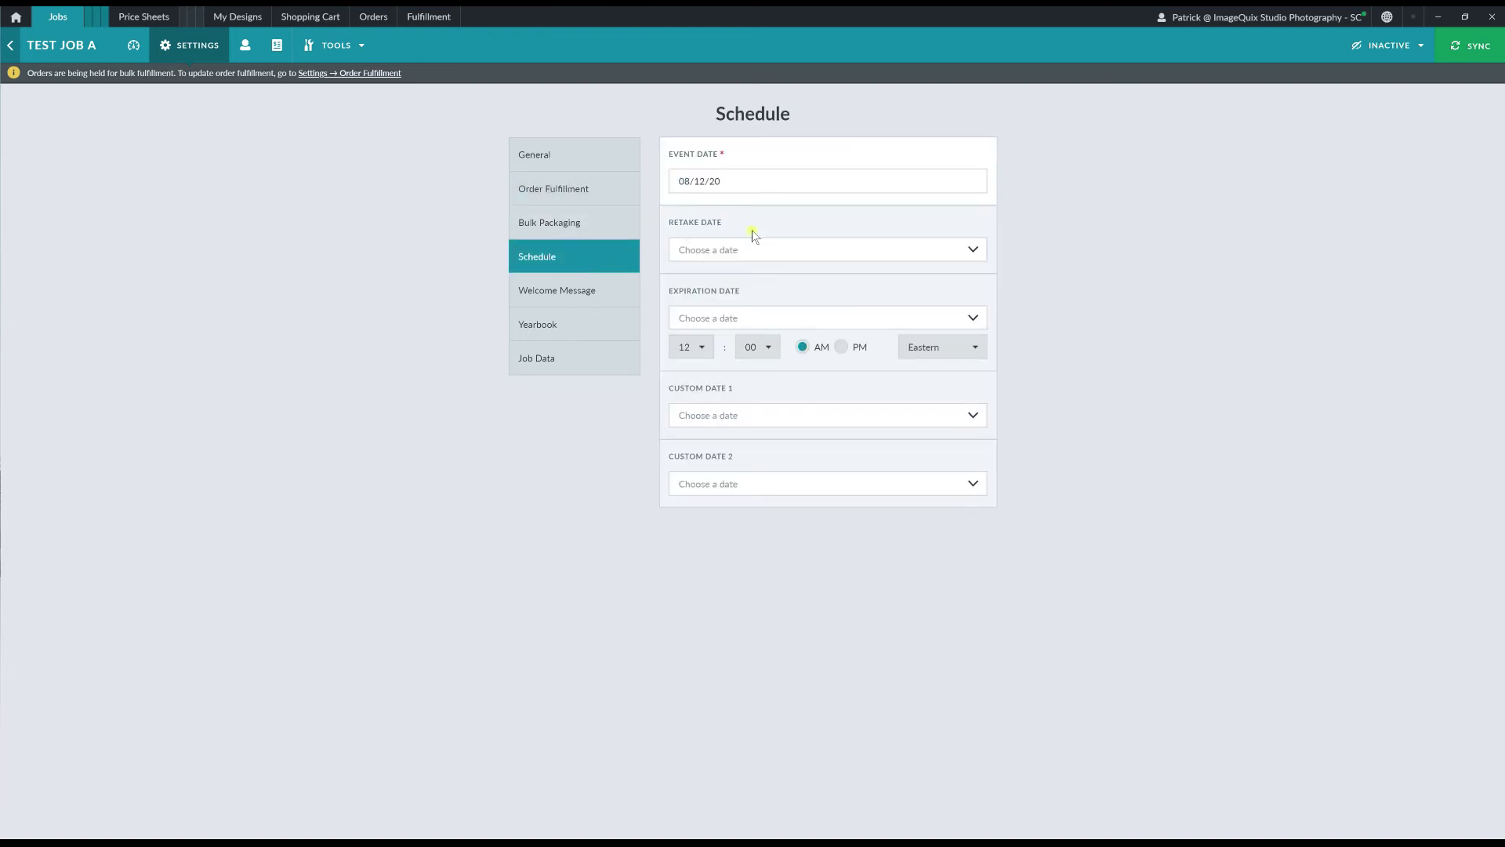
pyautogui.click(835, 326)
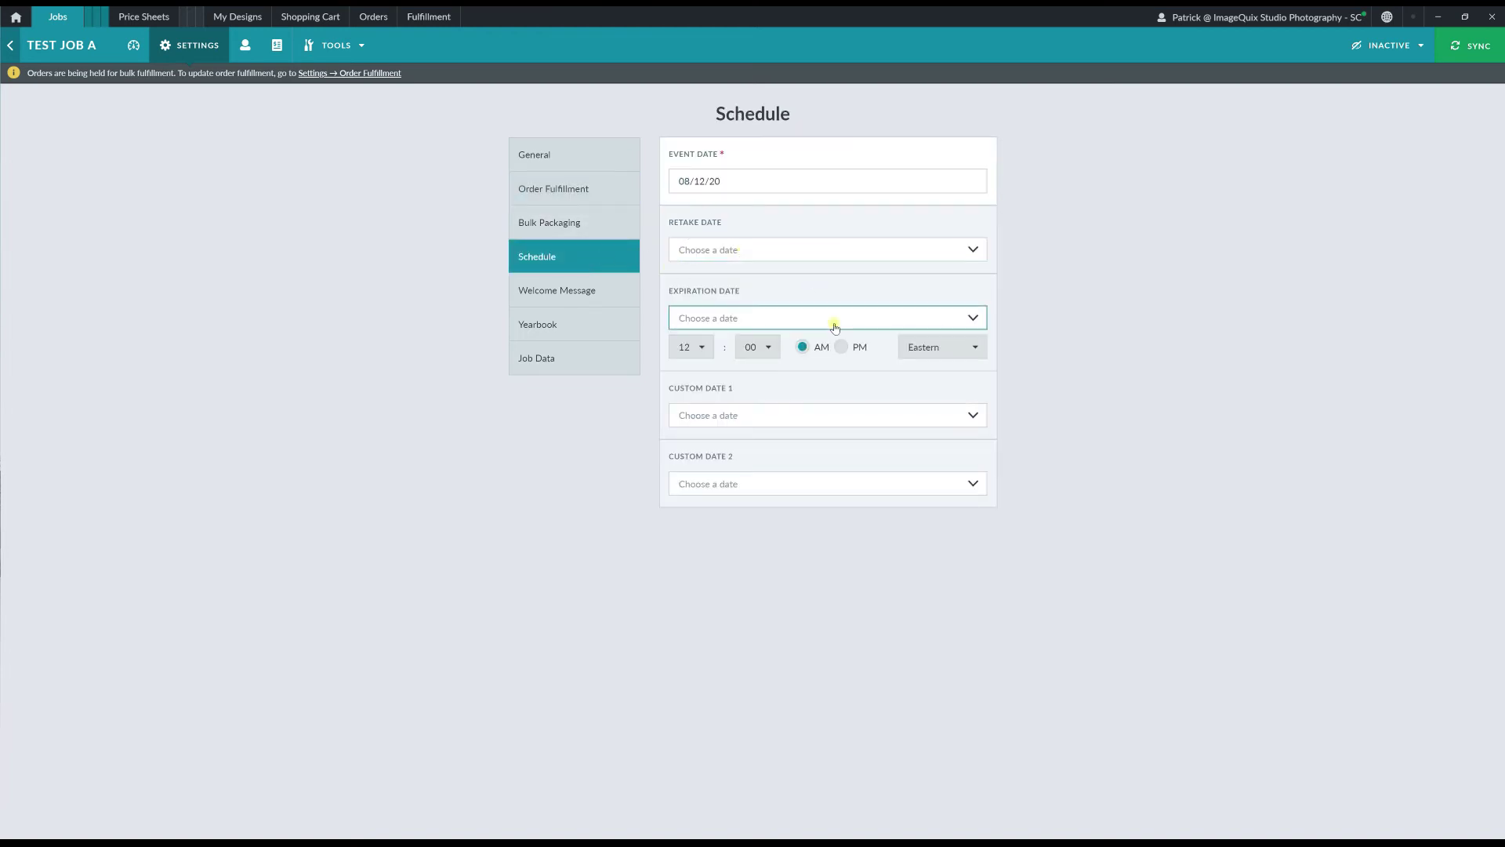
pyautogui.click(1017, 263)
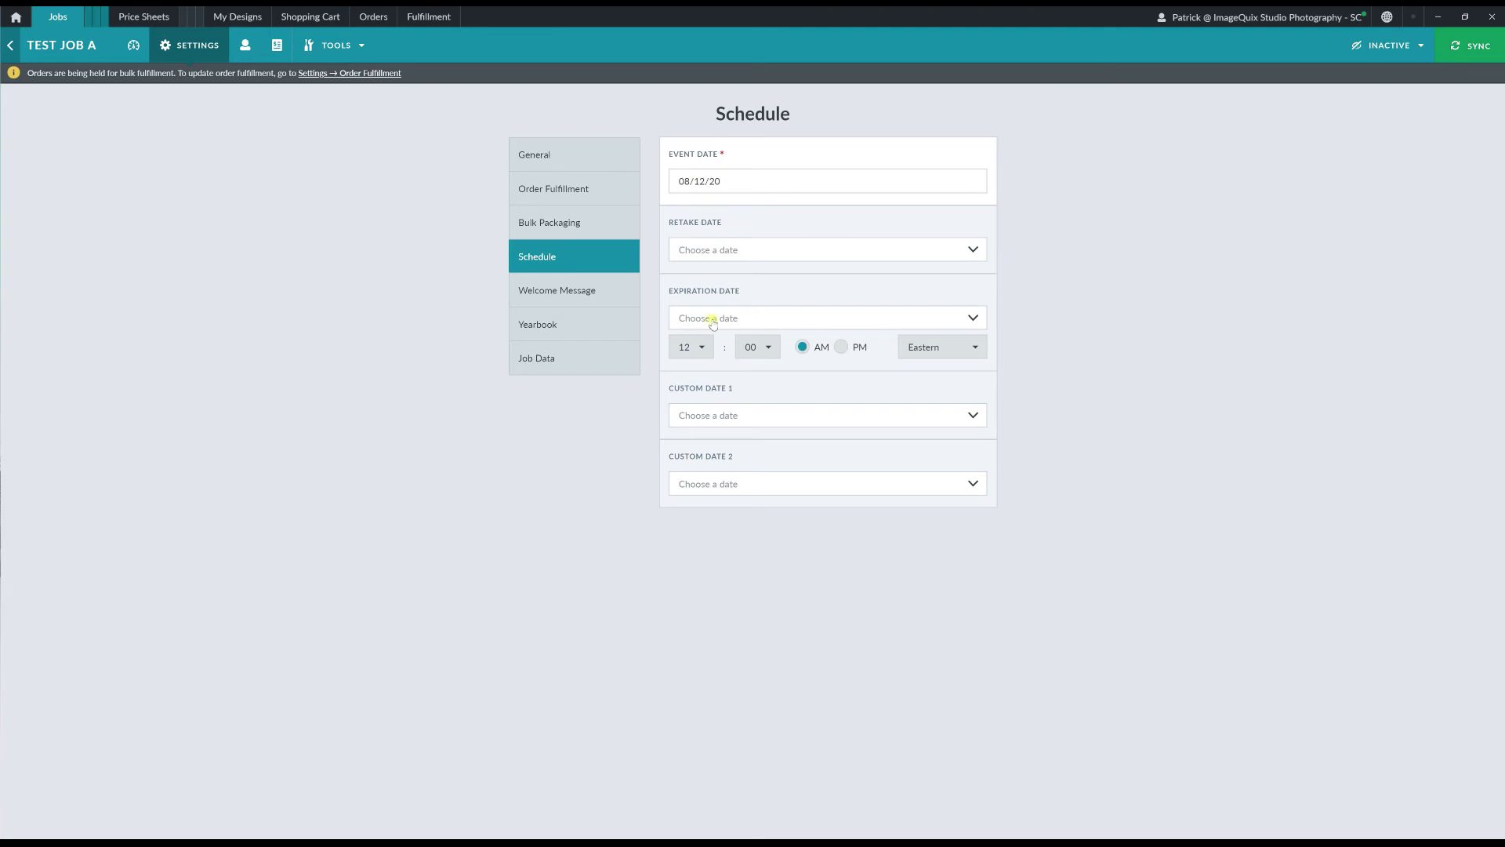
pyautogui.click(612, 292)
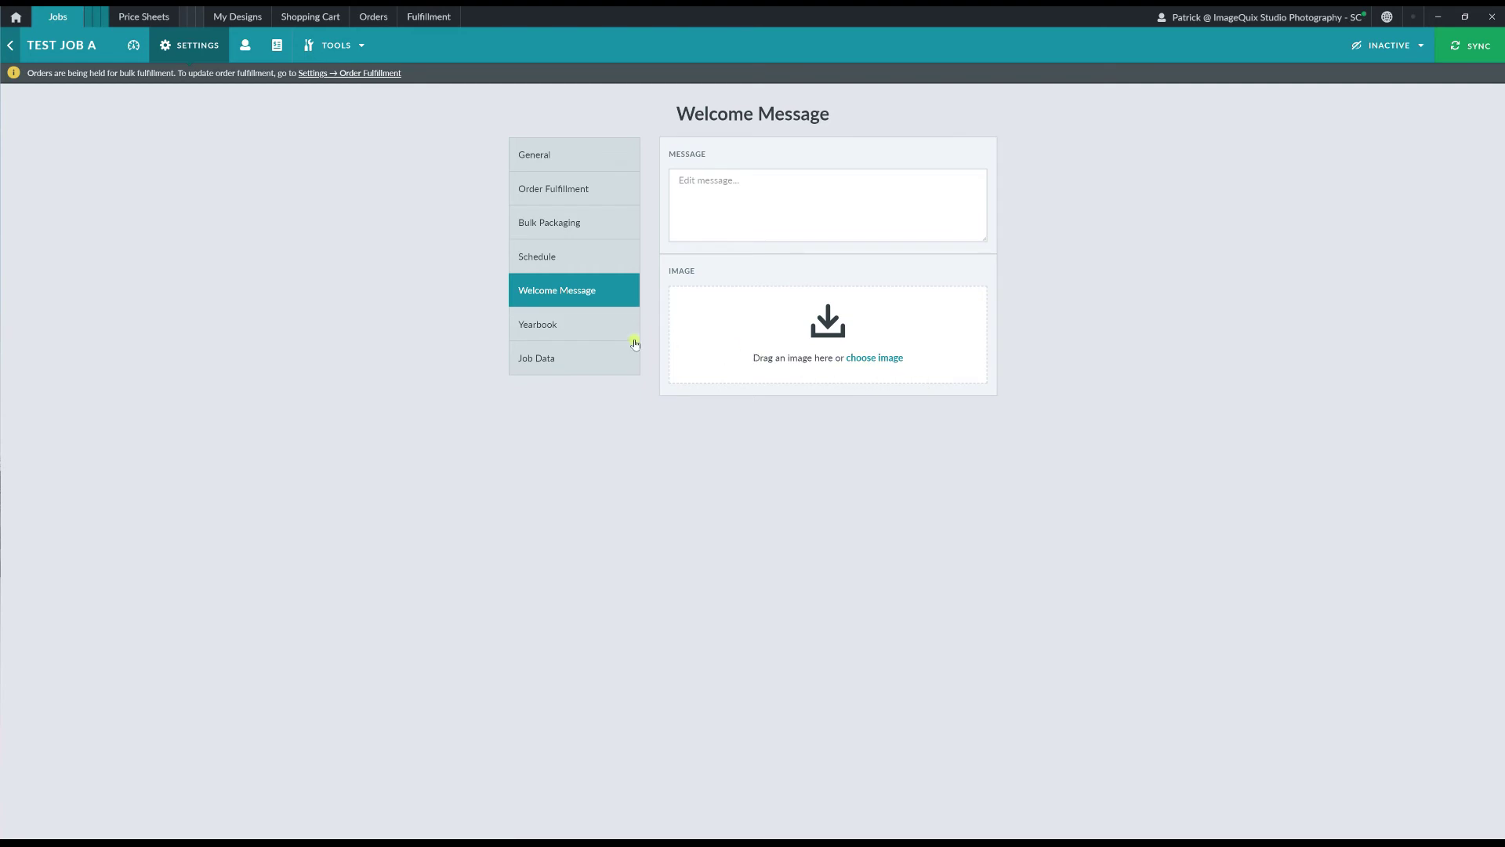
# - Open Test Job A's Yearbook settings, then view its empty Subjects area
pyautogui.click(600, 323)
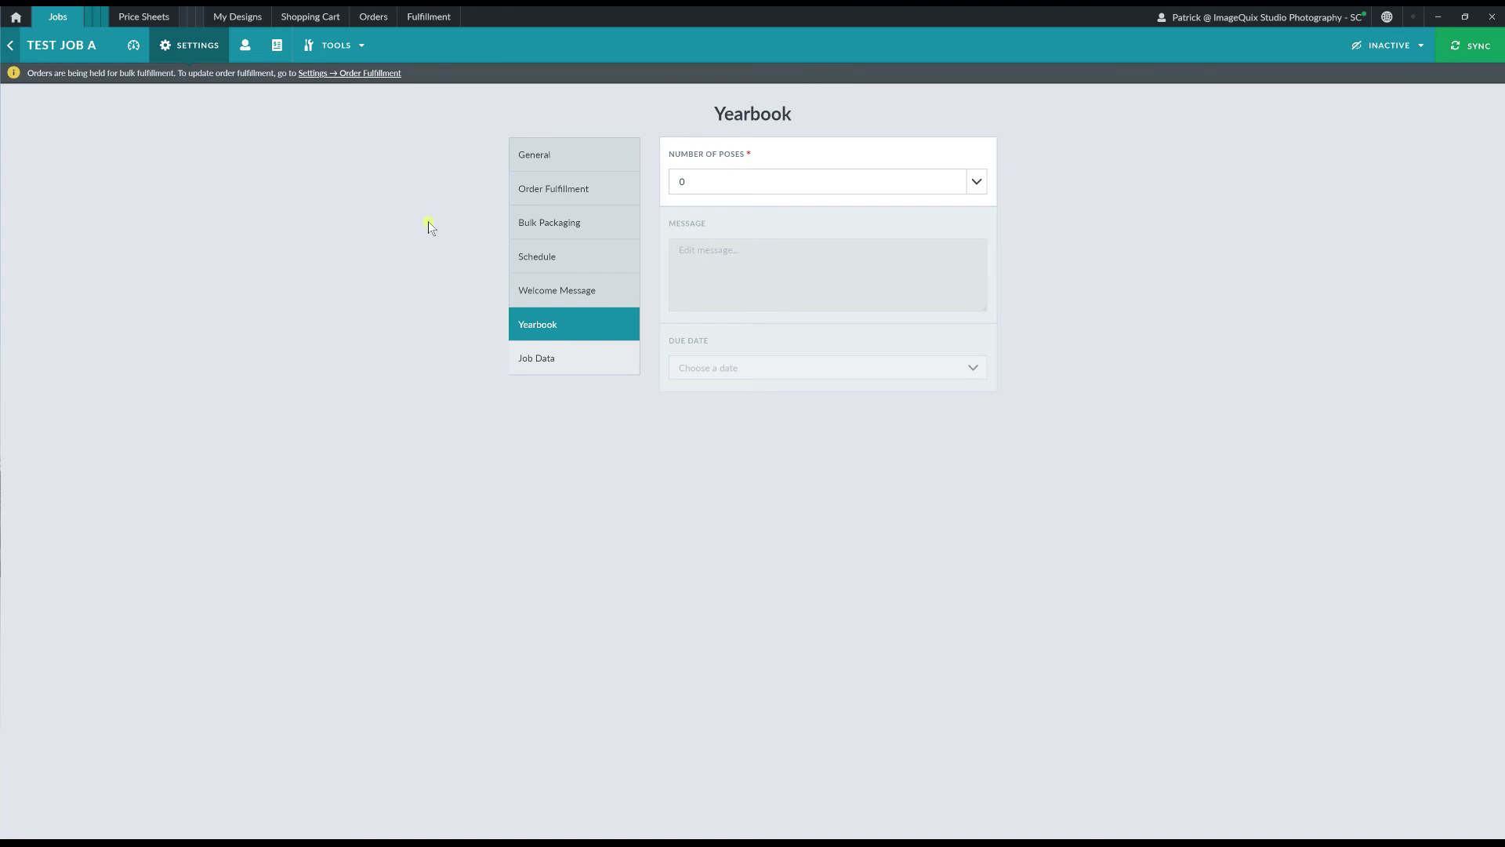
pyautogui.click(245, 49)
# - Close all open jobs, then open Sampleson Elementary and view its subjects
pyautogui.click(98, 16)
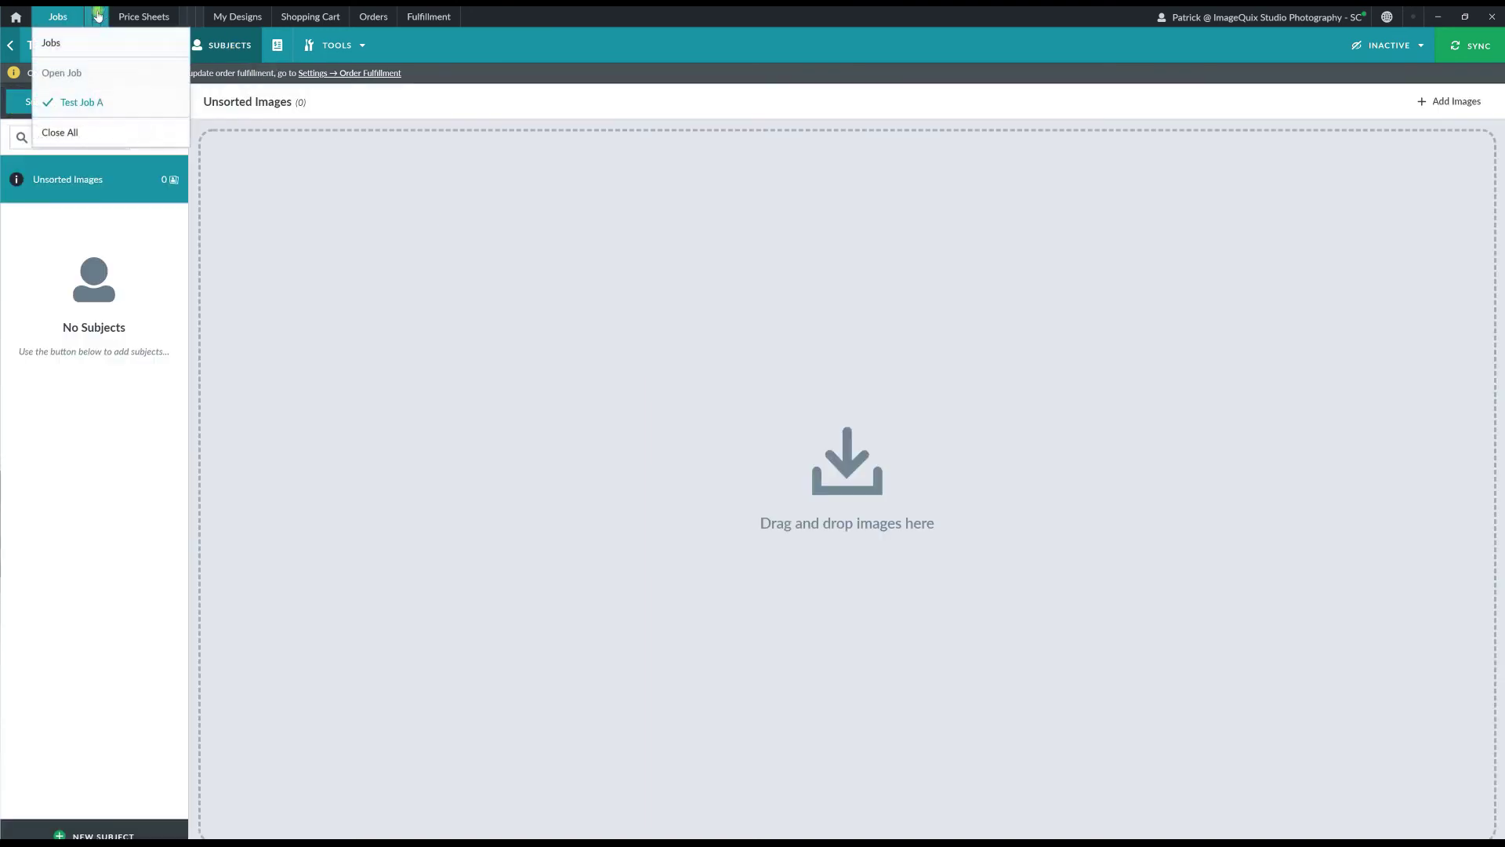
pyautogui.click(97, 16)
pyautogui.click(97, 16)
pyautogui.click(91, 134)
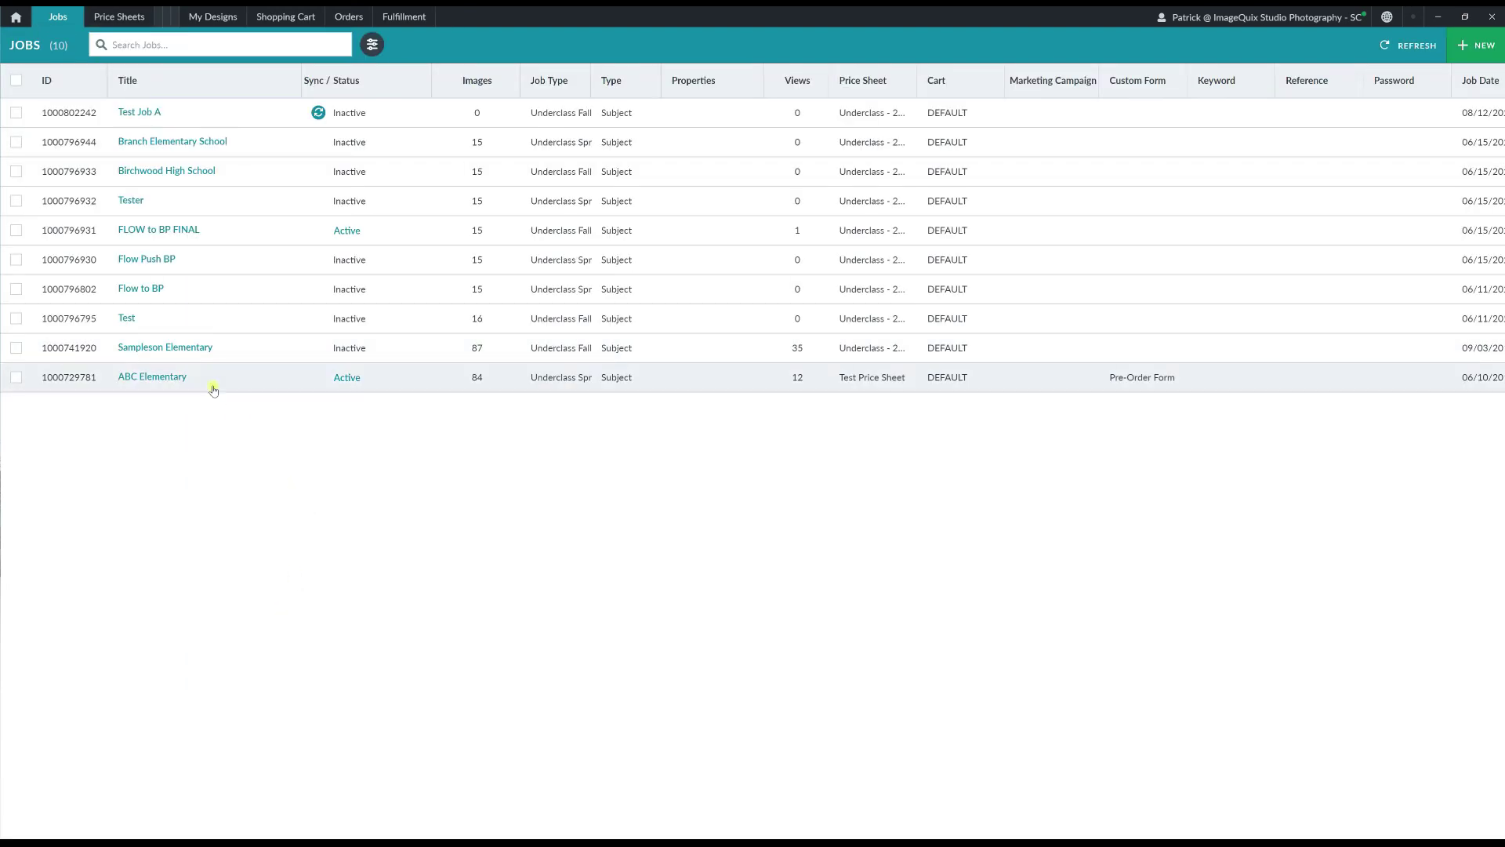
pyautogui.click(201, 348)
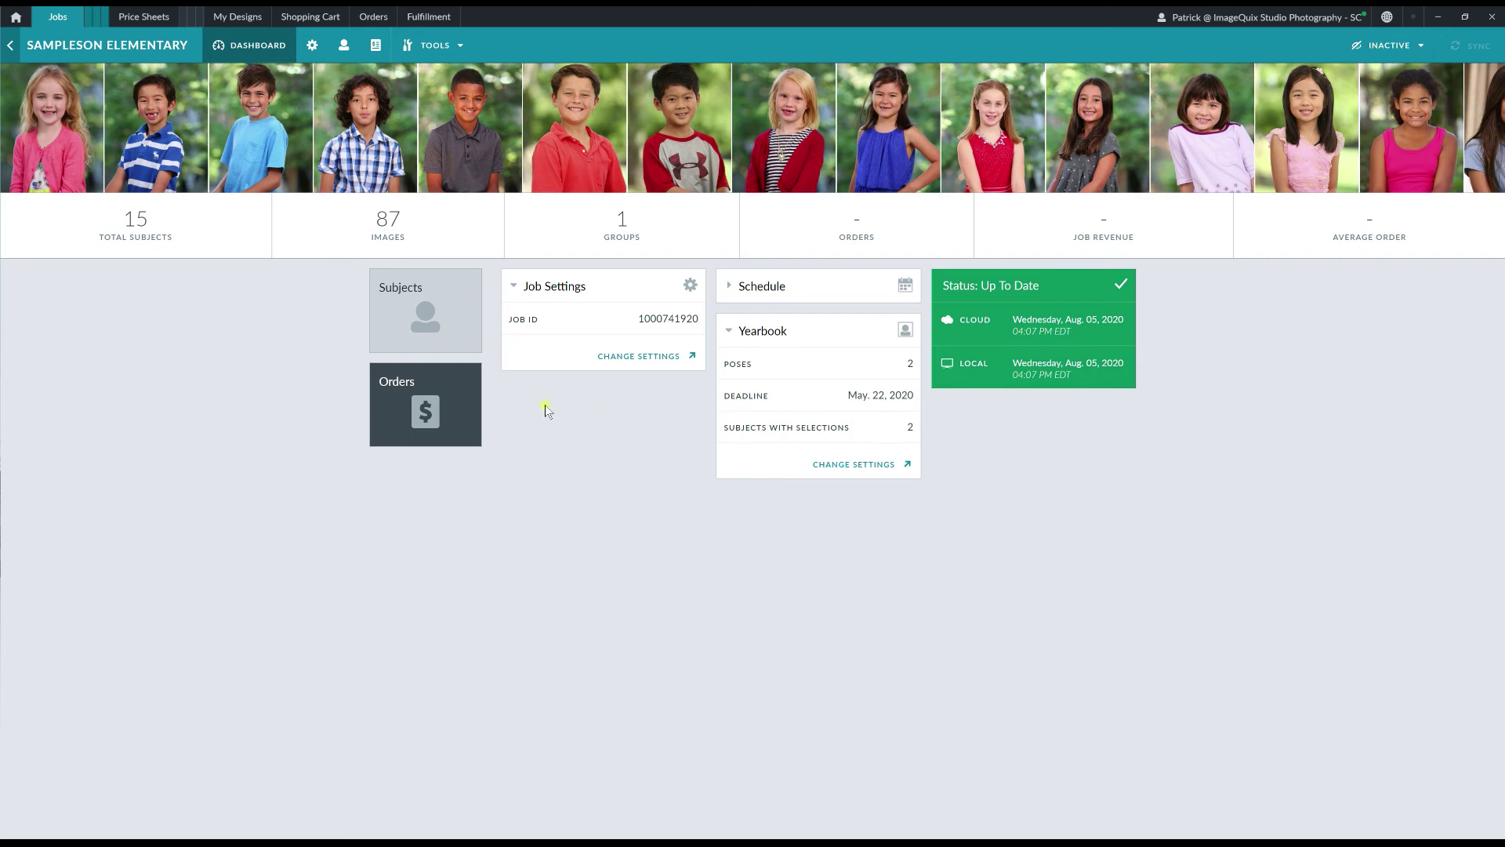
pyautogui.click(343, 45)
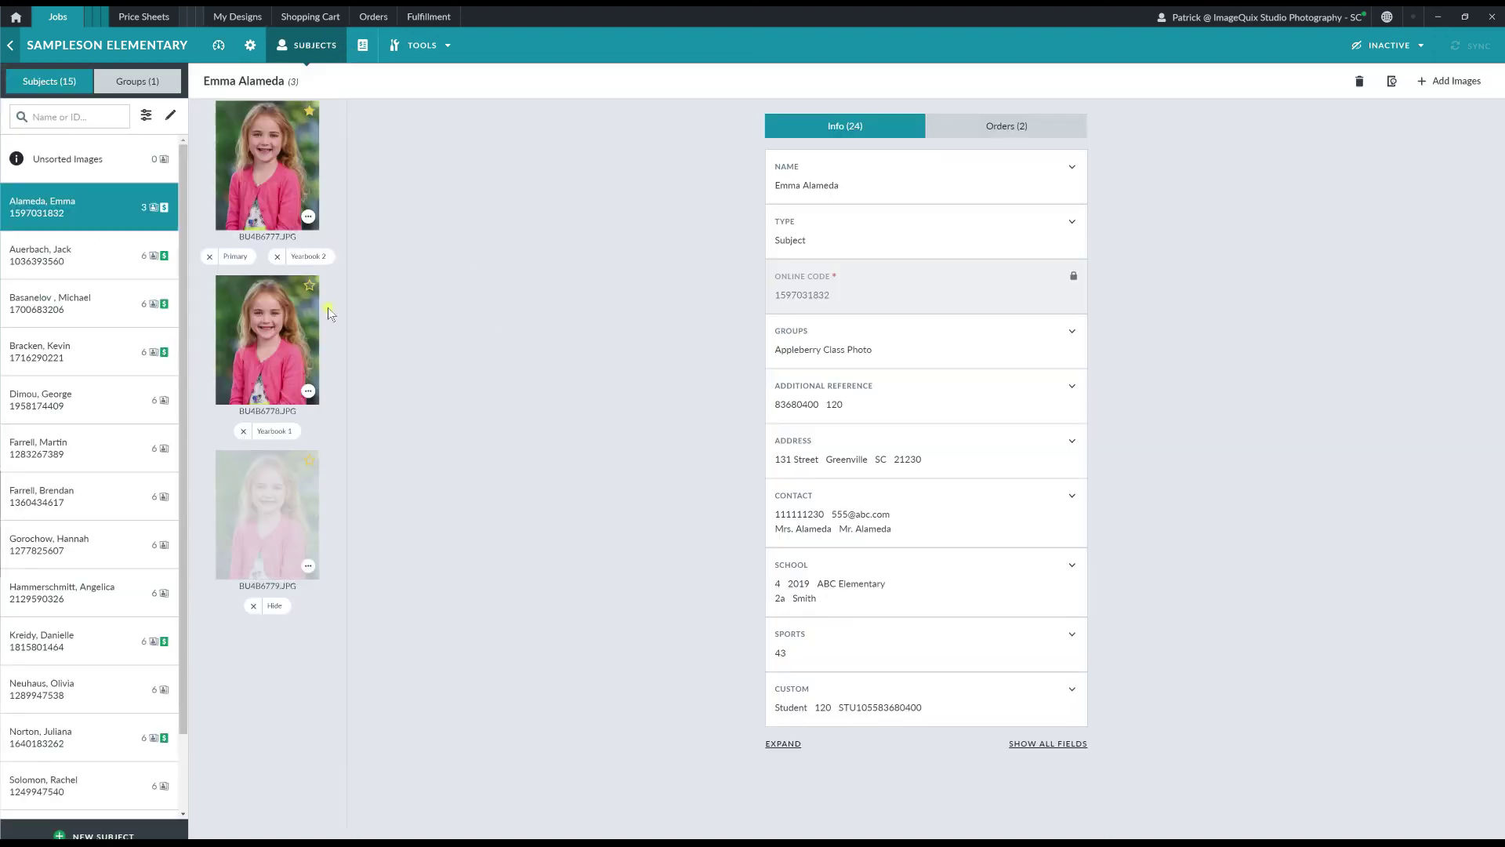
# - Try the No Images and Cameras subject filters, leave them cleared, then view the first subject's orders
pyautogui.scroll(-2, 102, 382)
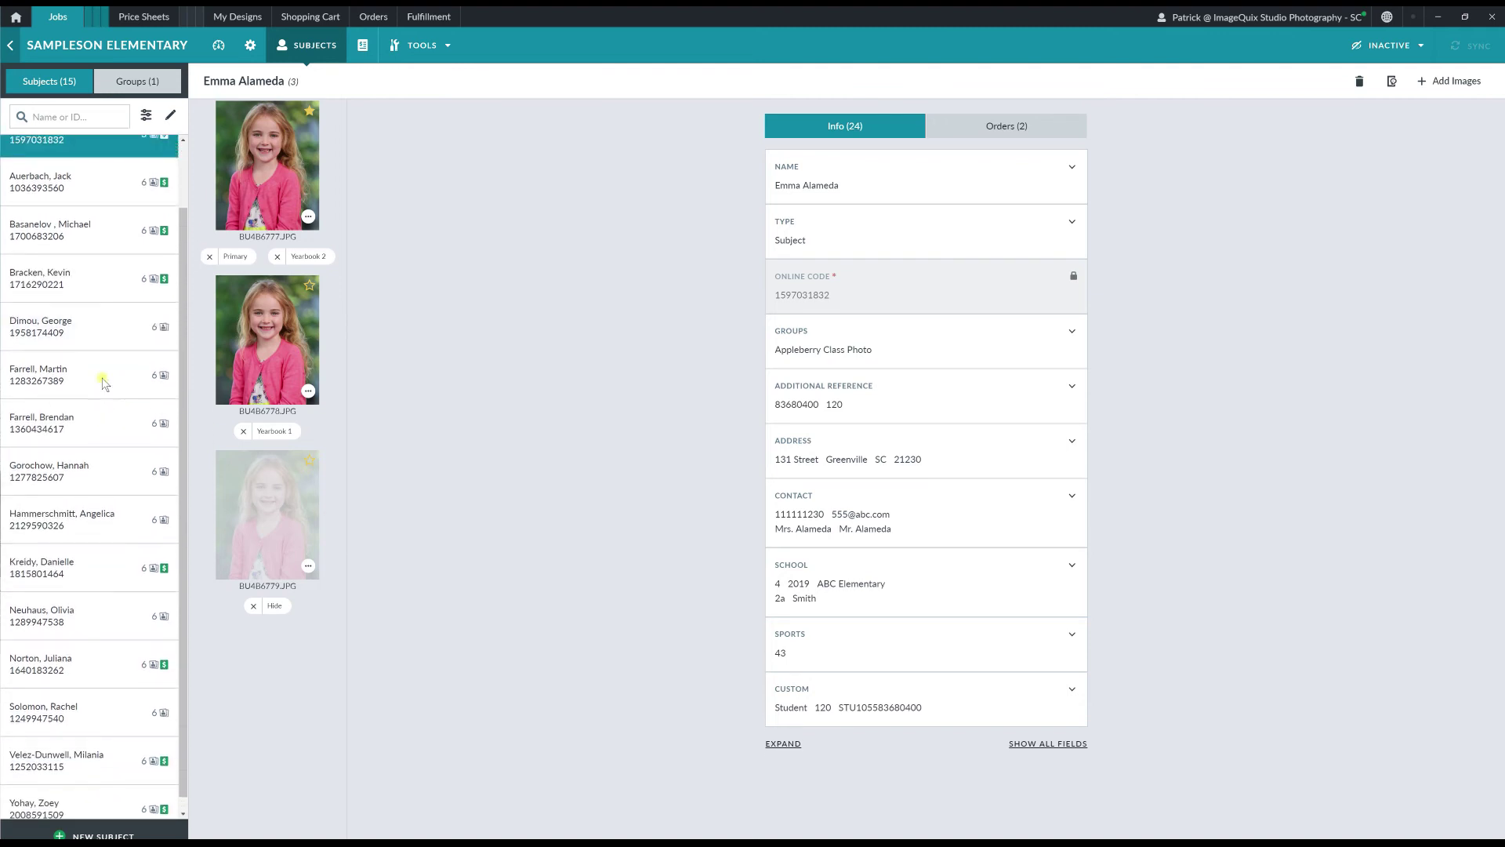
pyautogui.scroll(2, 102, 382)
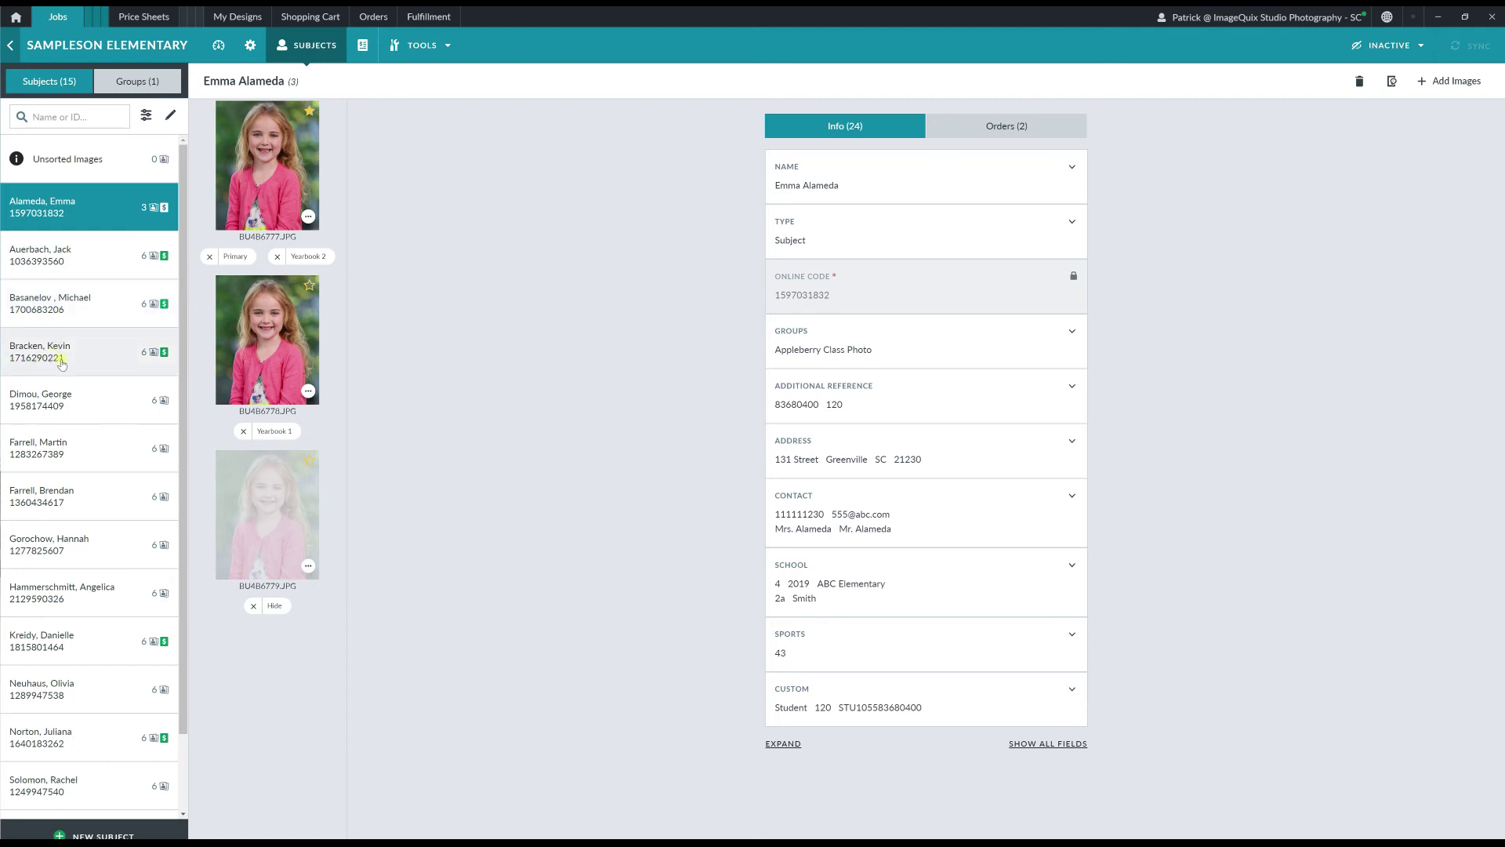
pyautogui.click(147, 118)
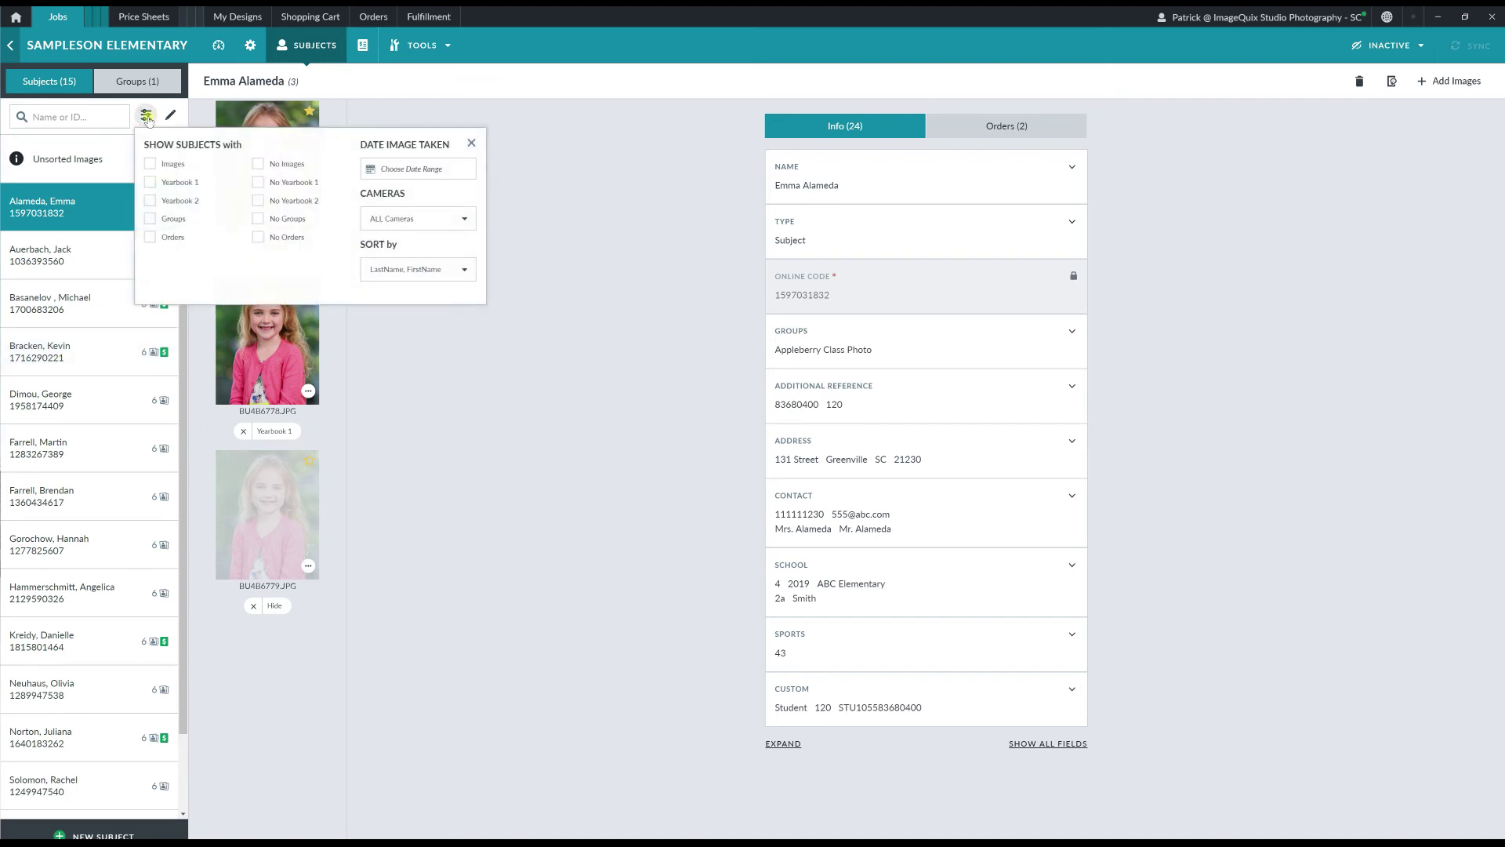
pyautogui.click(275, 167)
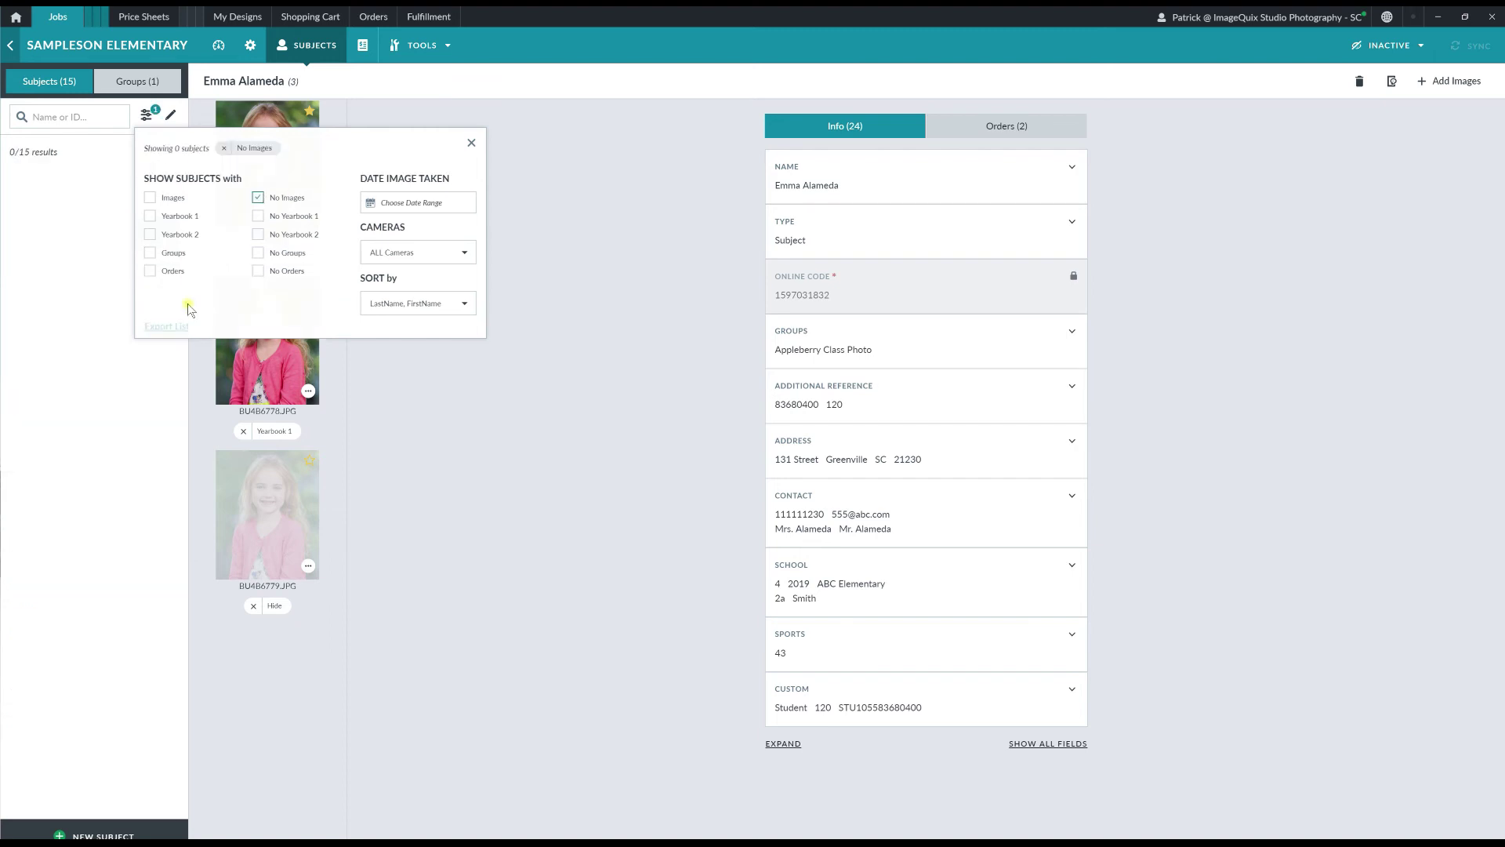
pyautogui.click(272, 198)
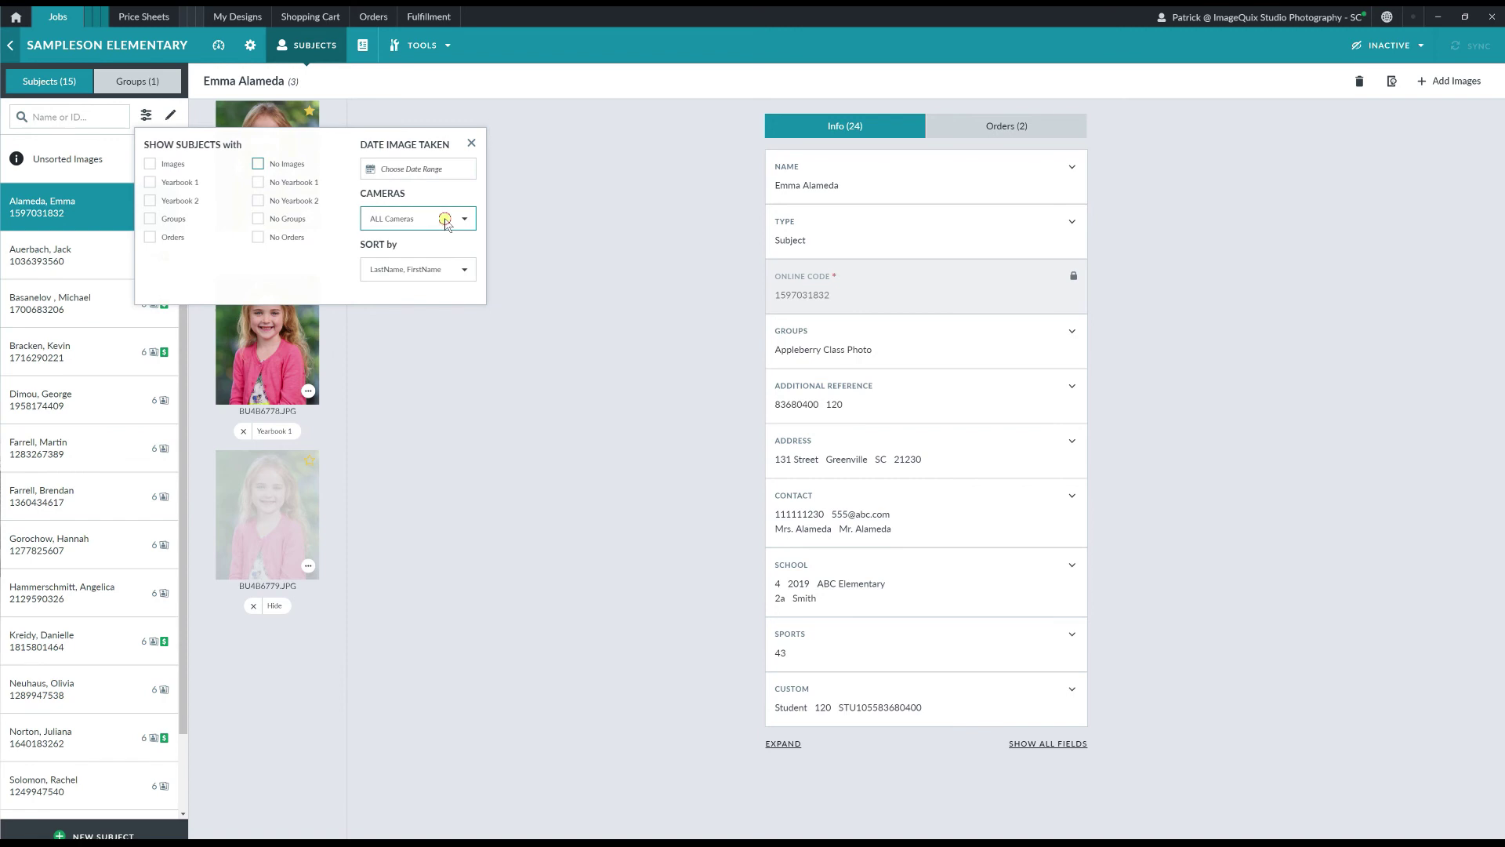
pyautogui.click(440, 218)
pyautogui.click(317, 266)
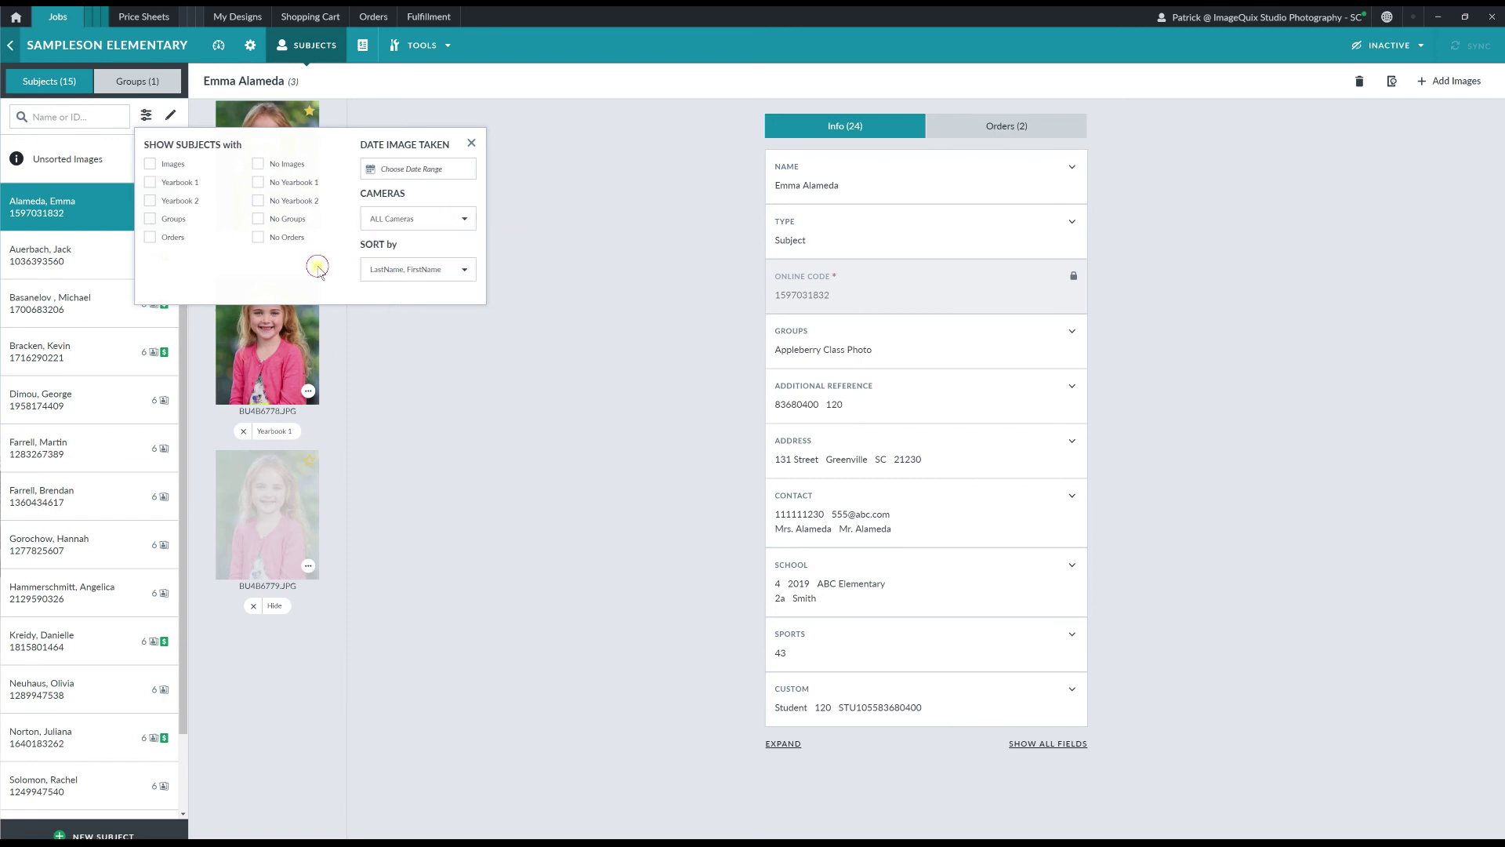
pyautogui.click(471, 142)
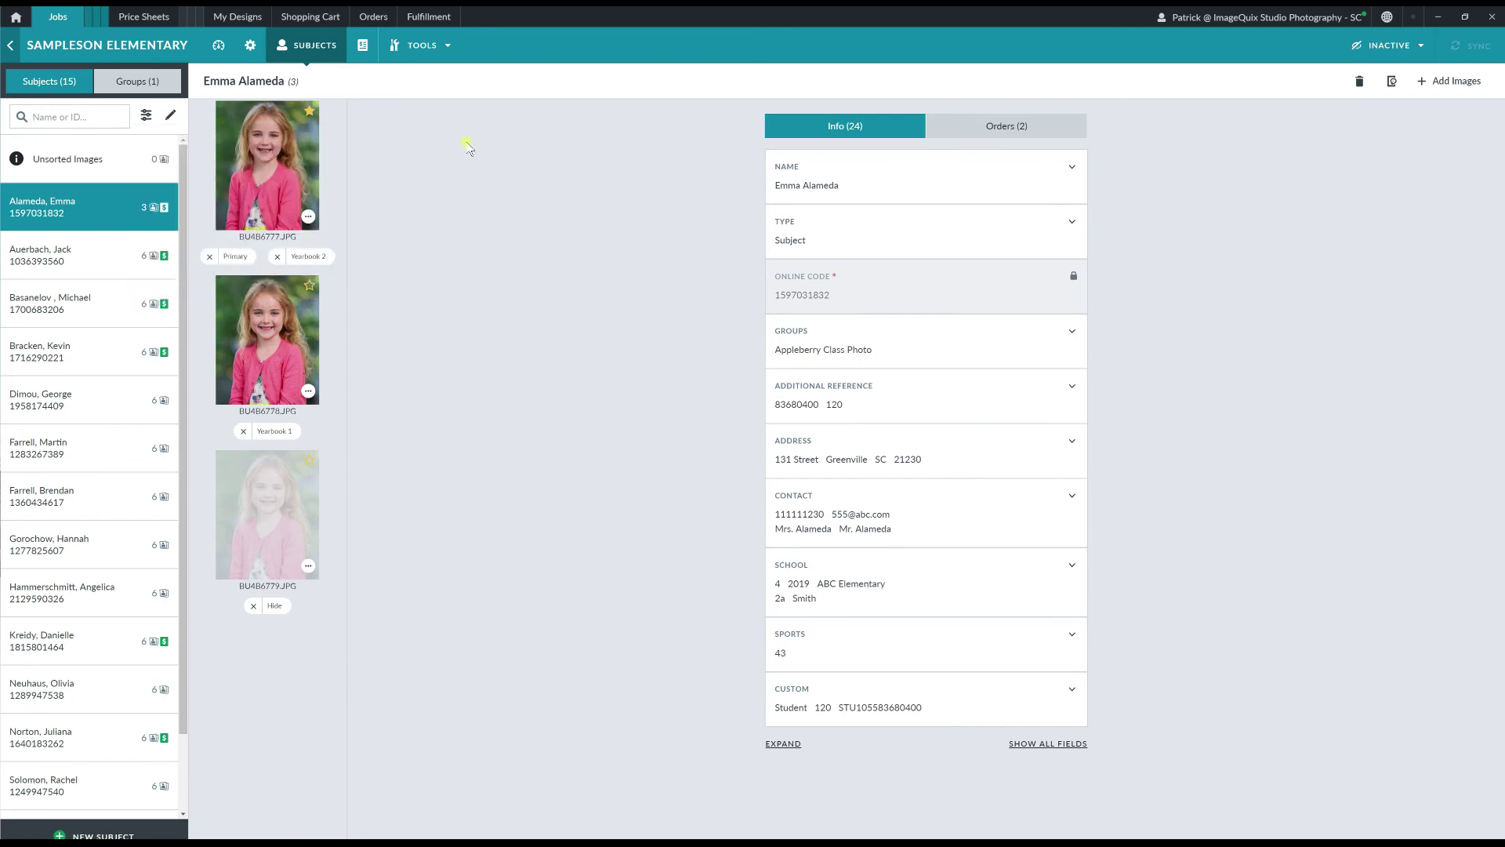
pyautogui.click(975, 129)
# - Review the first assigned order's invoice from the subject's Orders (2) list, then close it
pyautogui.click(893, 124)
pyautogui.click(991, 129)
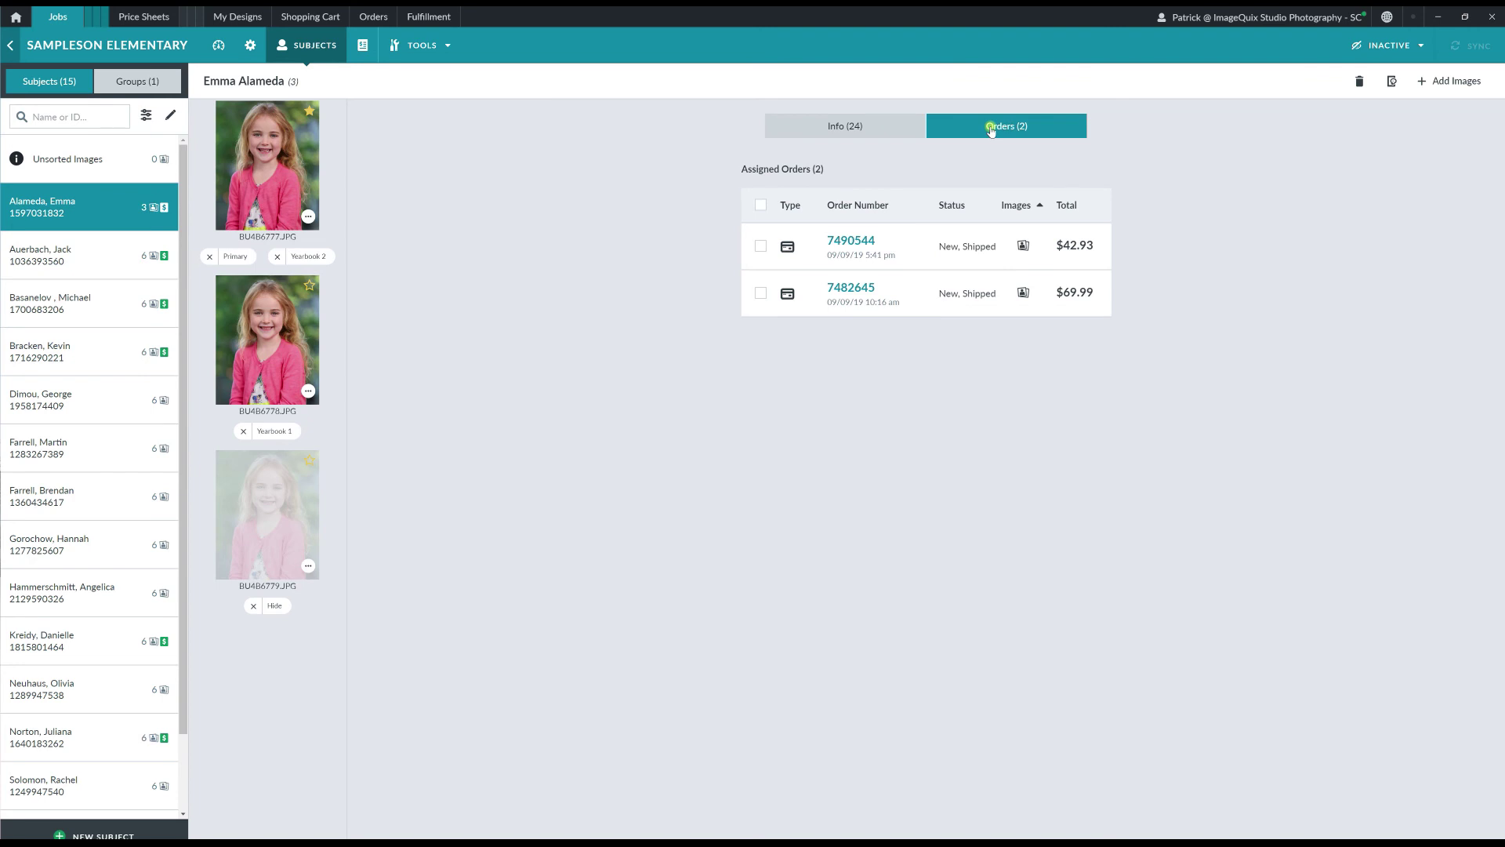
pyautogui.click(854, 241)
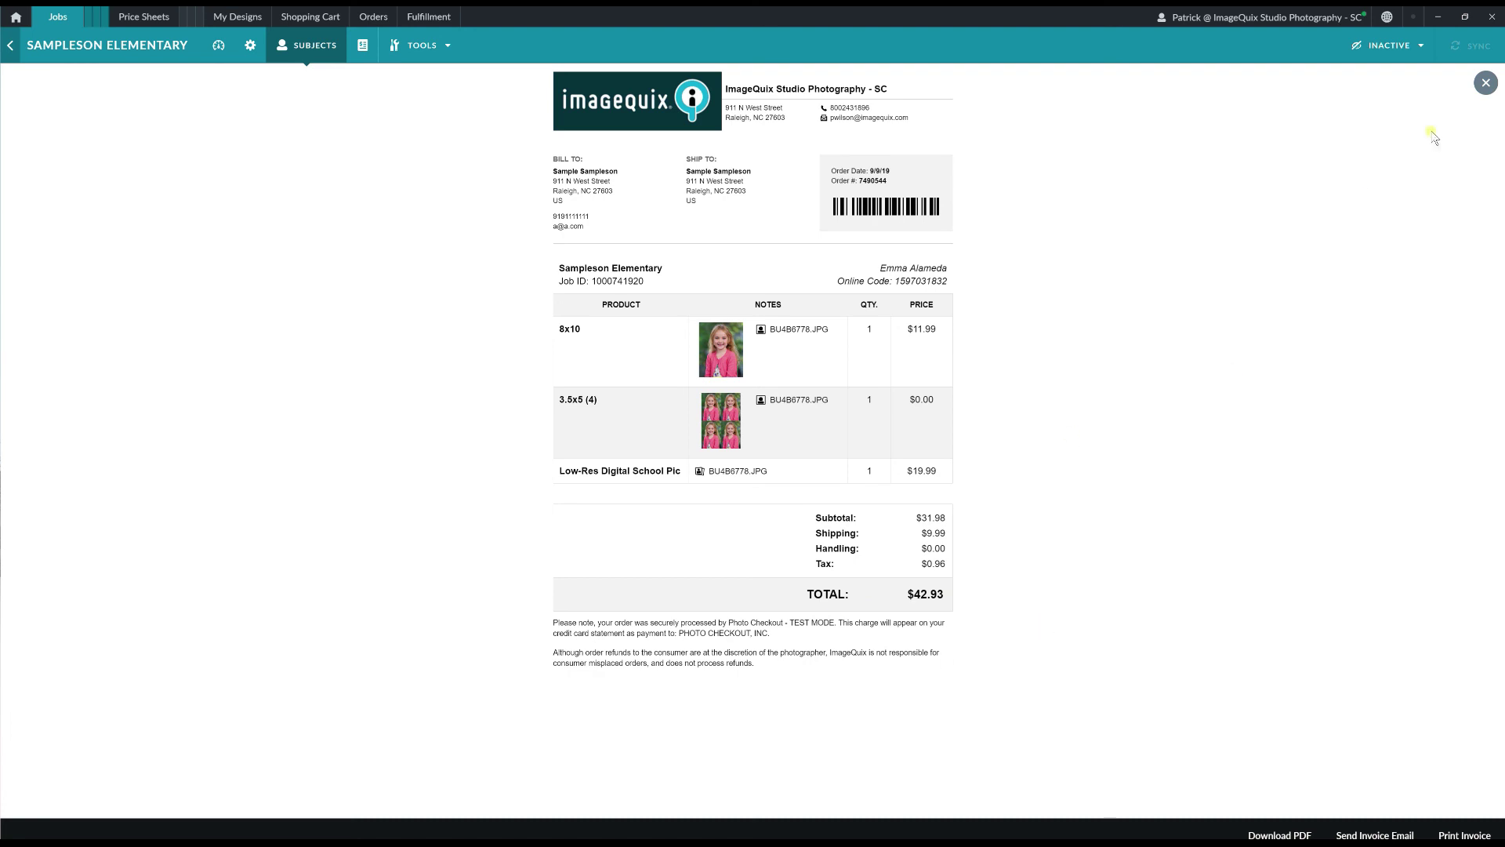
pyautogui.click(1487, 84)
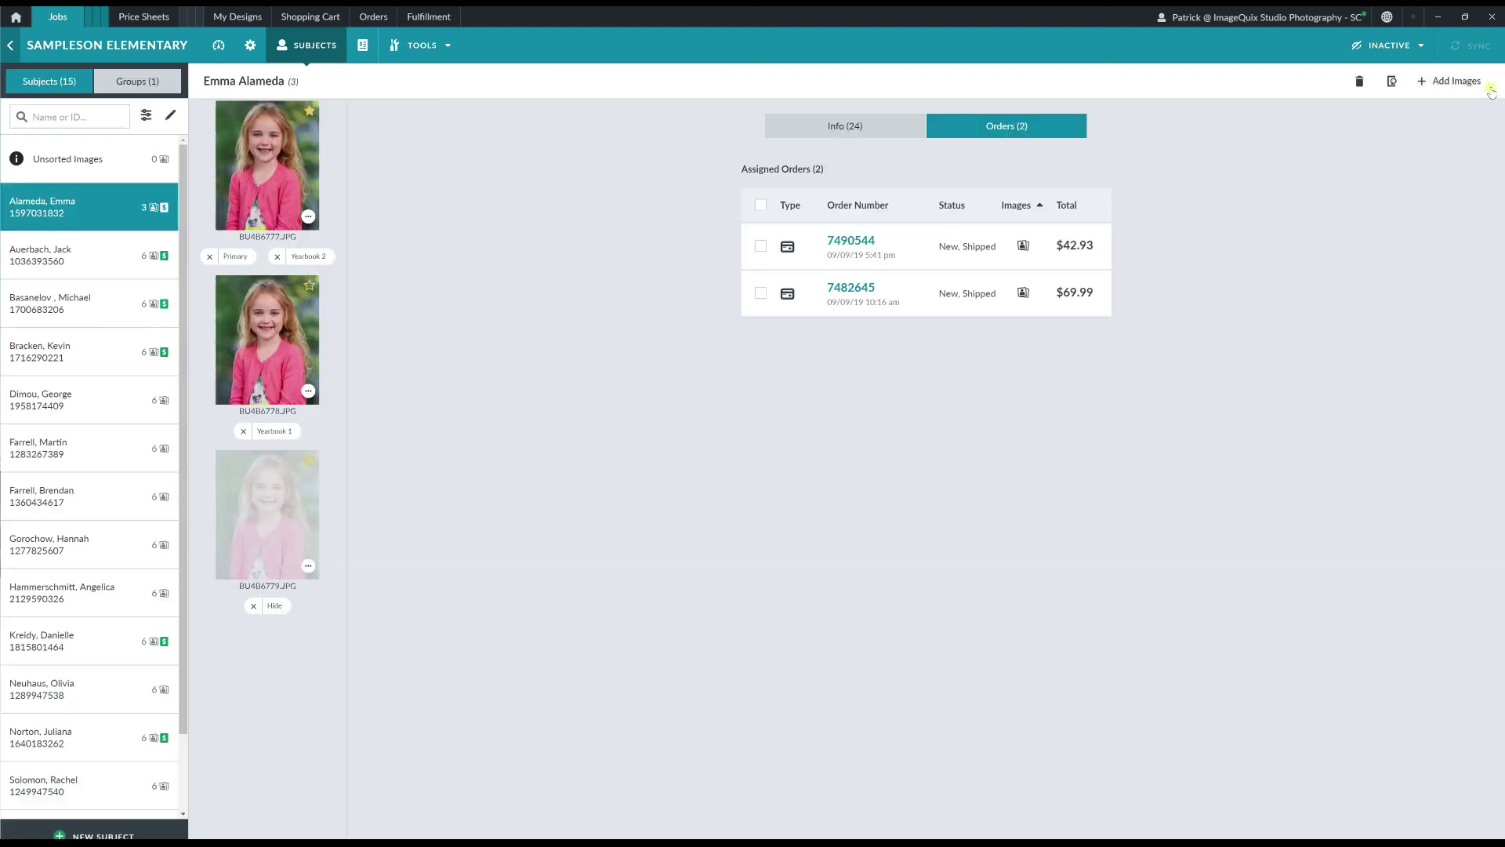
# - Set the shopping cart from Inactive to Active, sync the job, and return home
pyautogui.click(1389, 51)
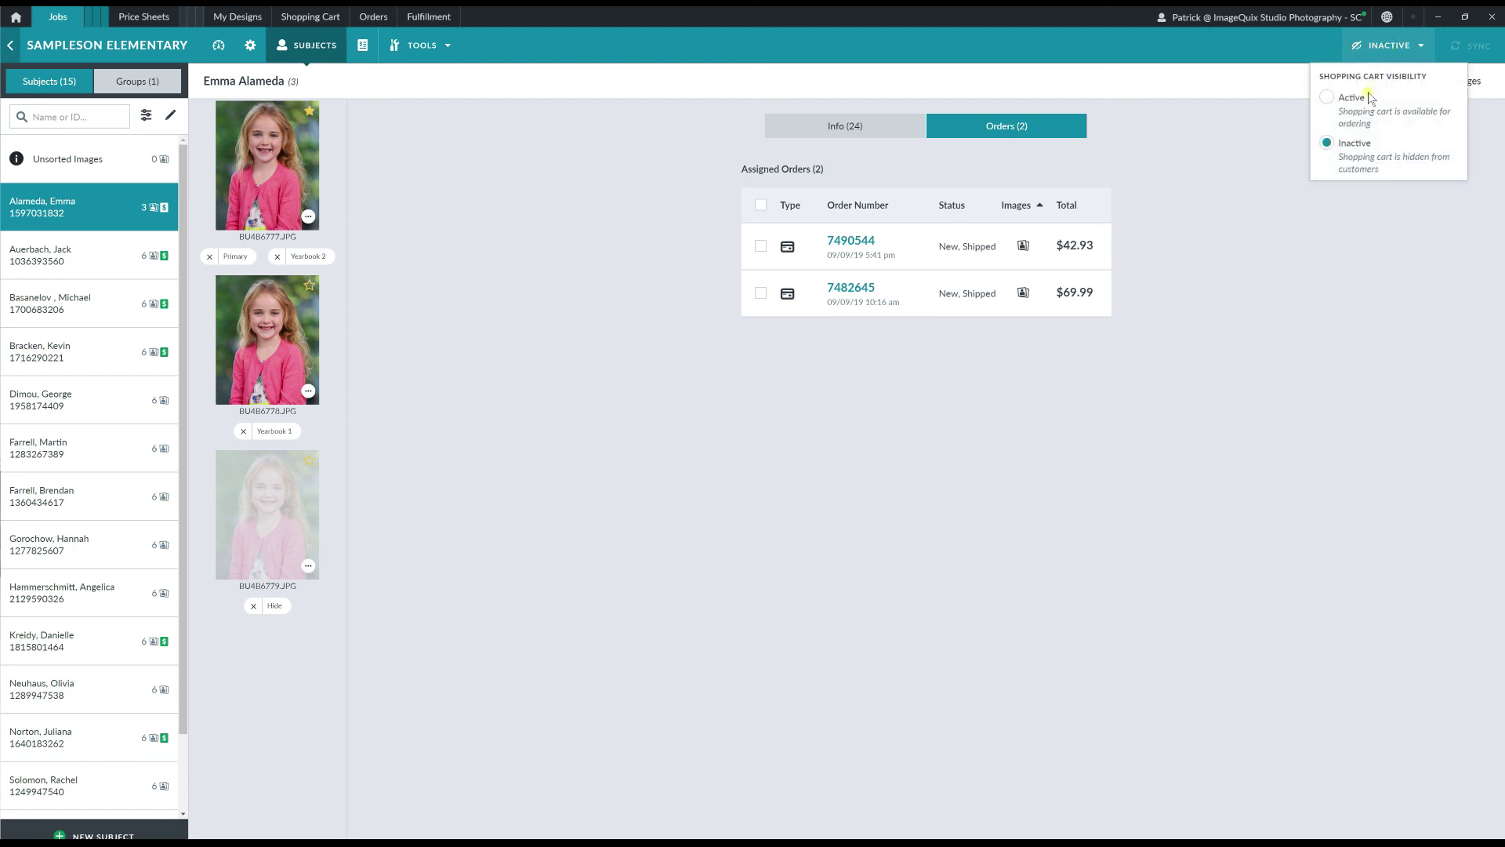
pyautogui.click(1364, 97)
pyautogui.click(1478, 47)
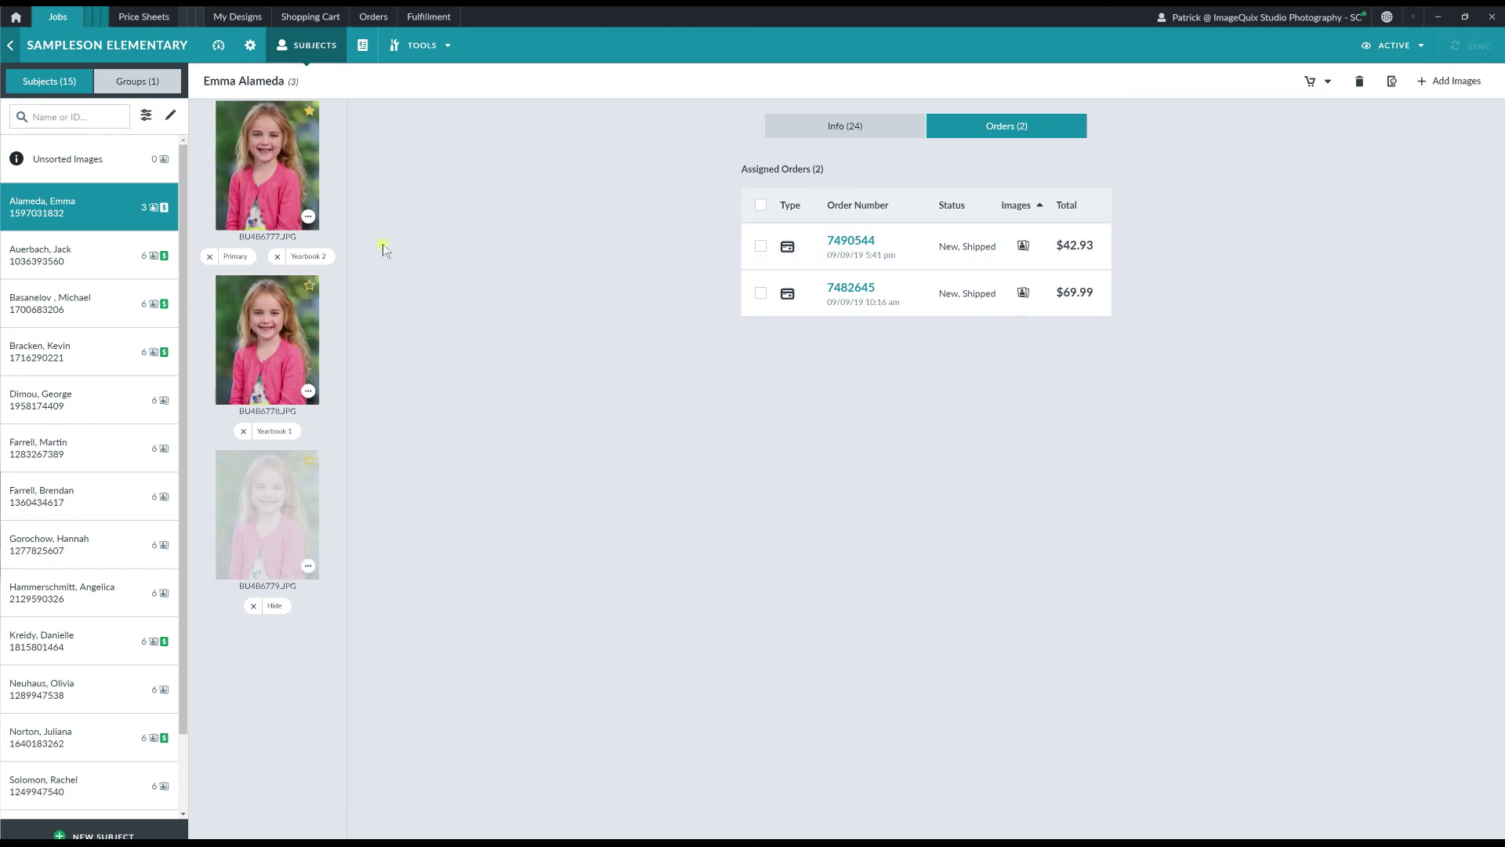
pyautogui.click(16, 20)
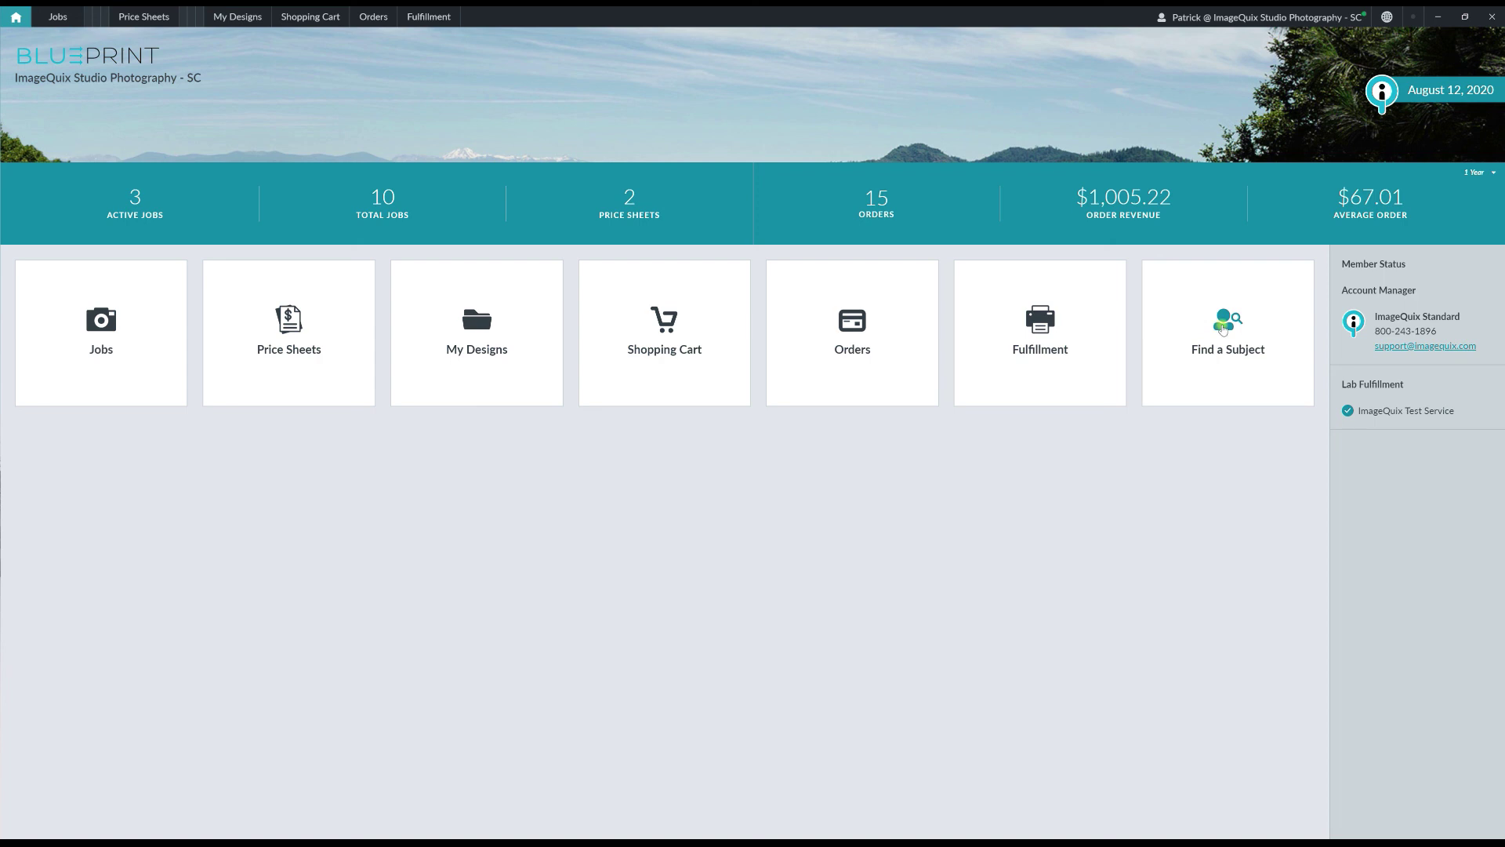
# - Search all jobs for the student's first name and open the matching Sampleson Elementary subject
pyautogui.click(1223, 329)
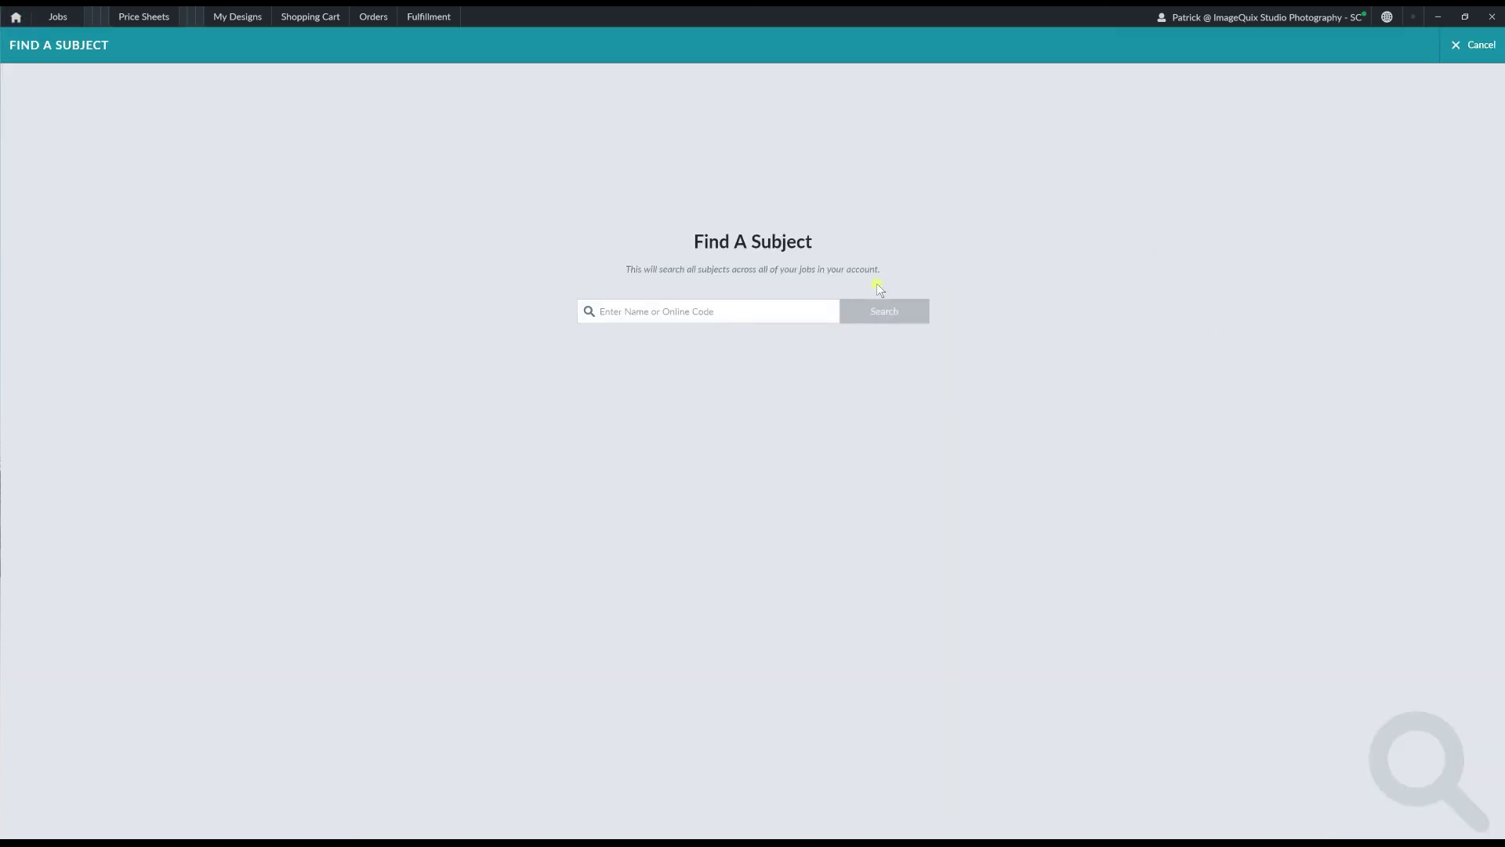
pyautogui.click(772, 310)
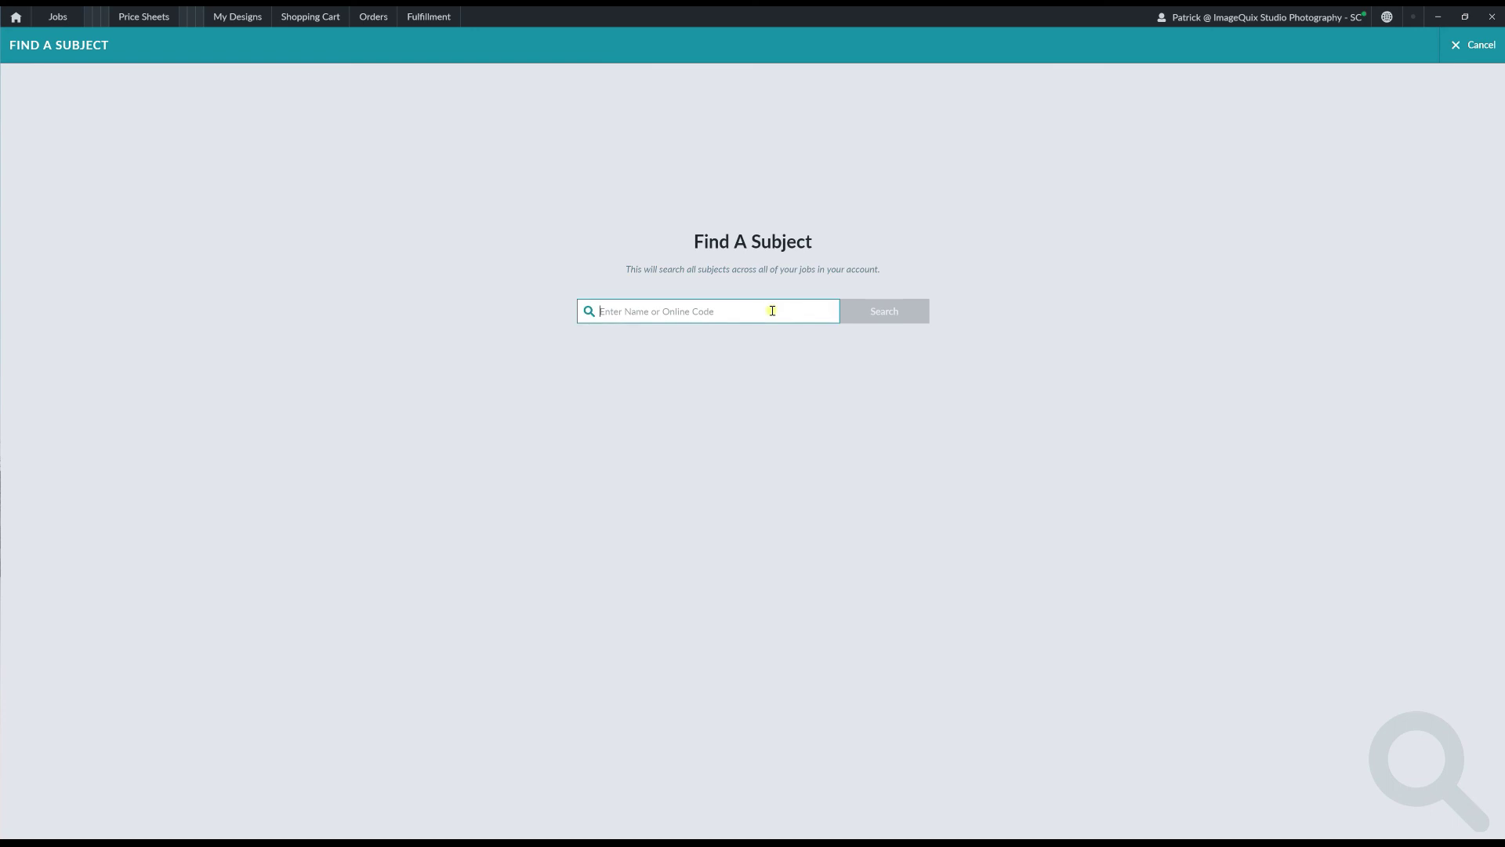
pyautogui.write('emma')
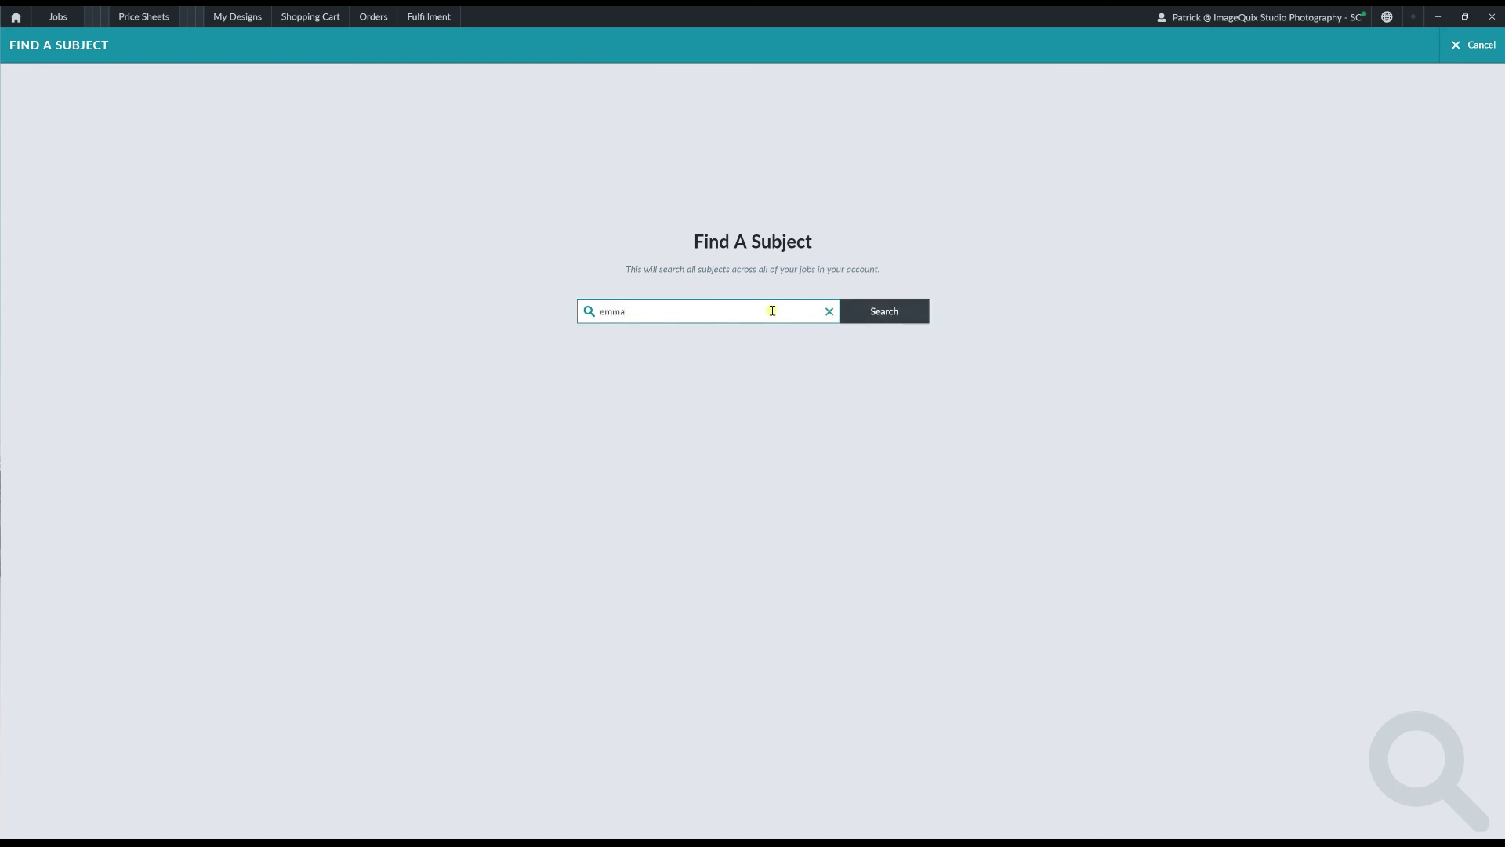
pyautogui.press('Return')
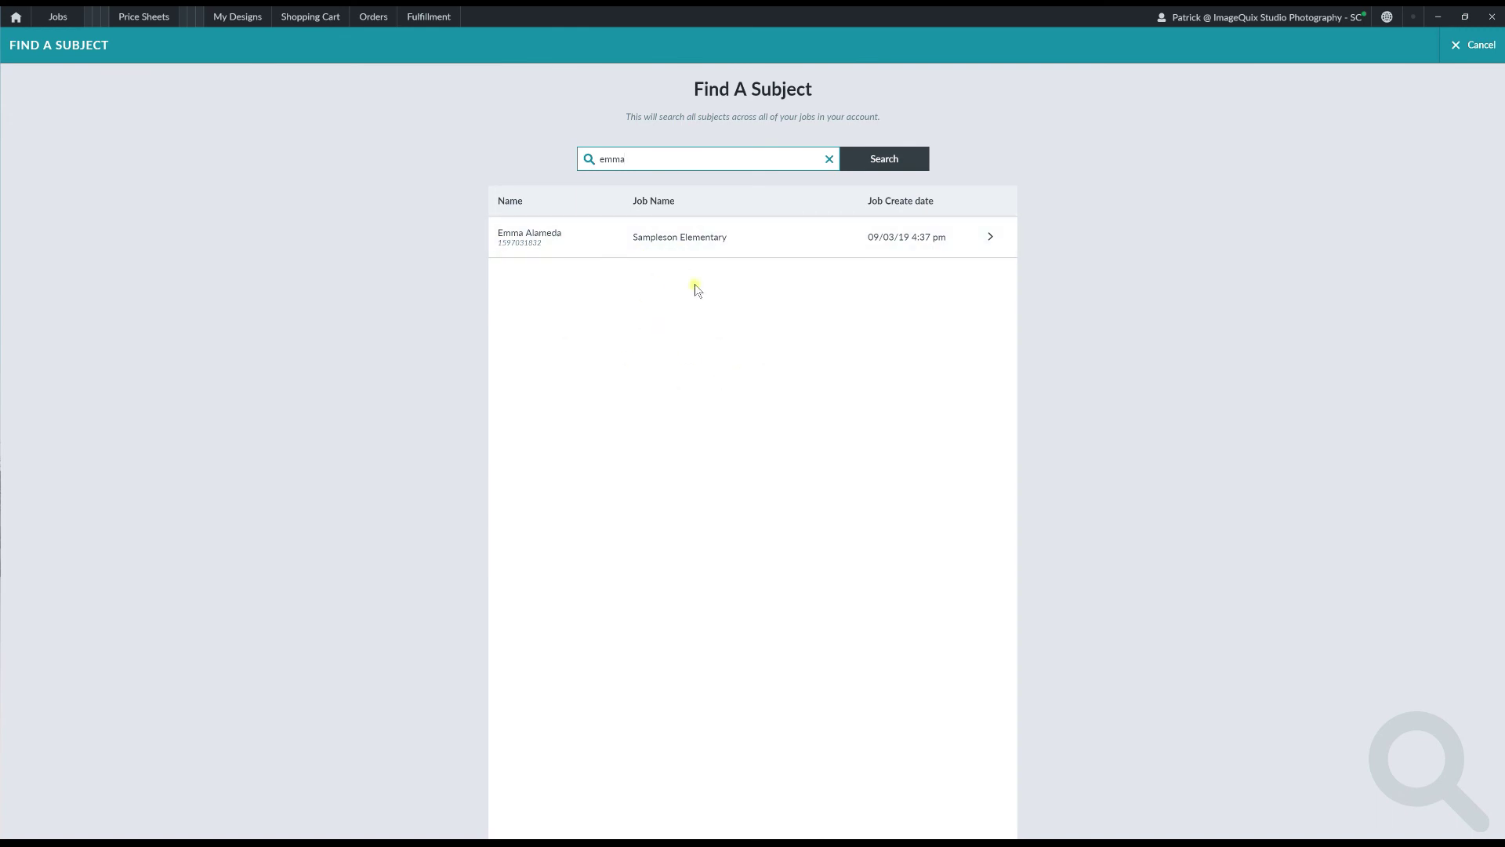
pyautogui.click(675, 236)
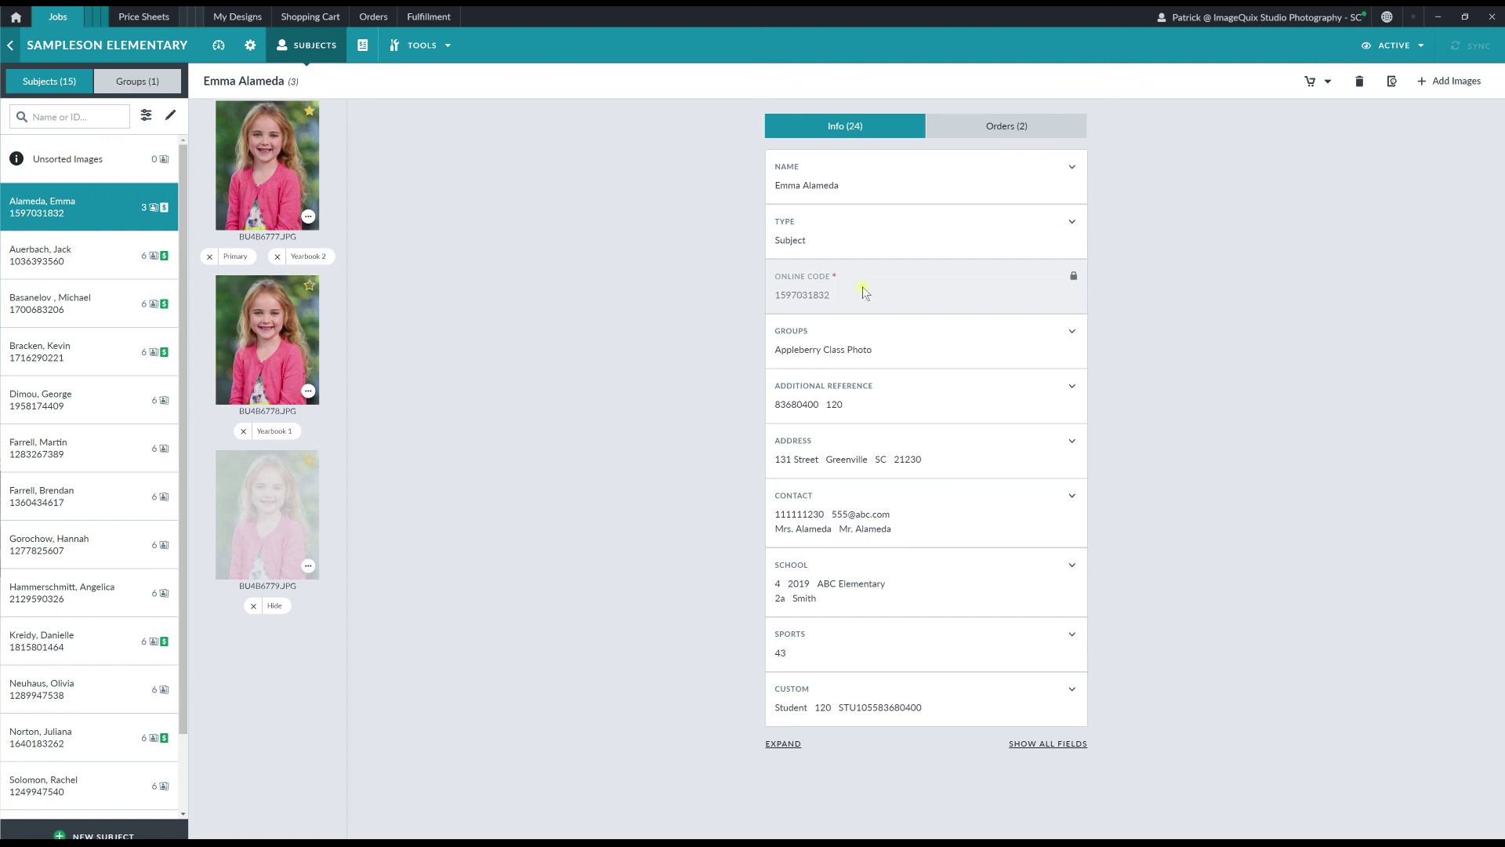
# - Select the online code, then open and close the first order's $42.93 invoice from Orders (2)
pyautogui.moveTo(831, 296); pyautogui.dragTo(781, 297)
pyautogui.click(849, 302)
pyautogui.click(1019, 127)
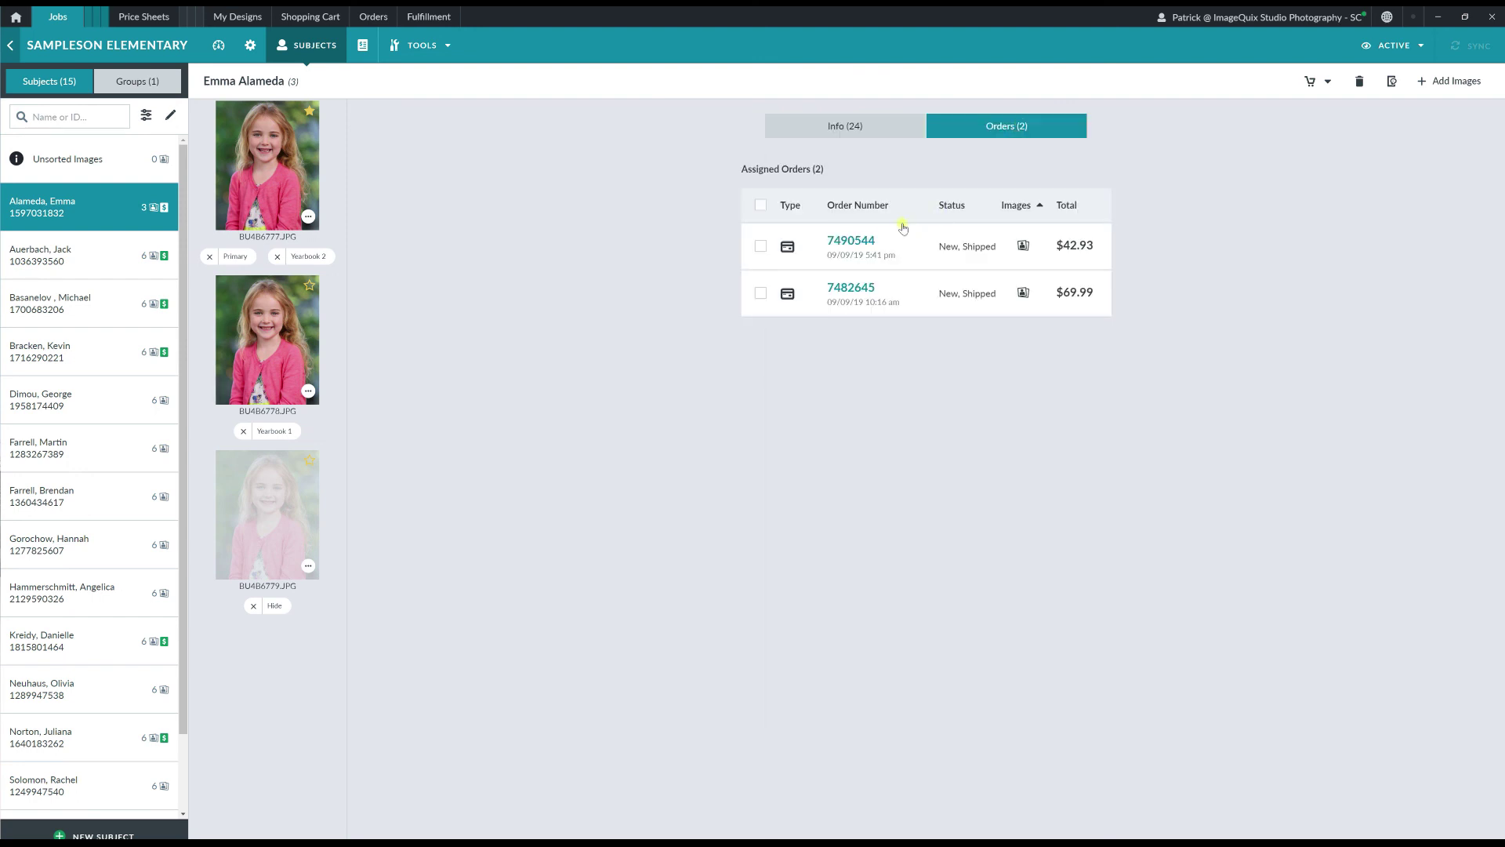
pyautogui.click(862, 240)
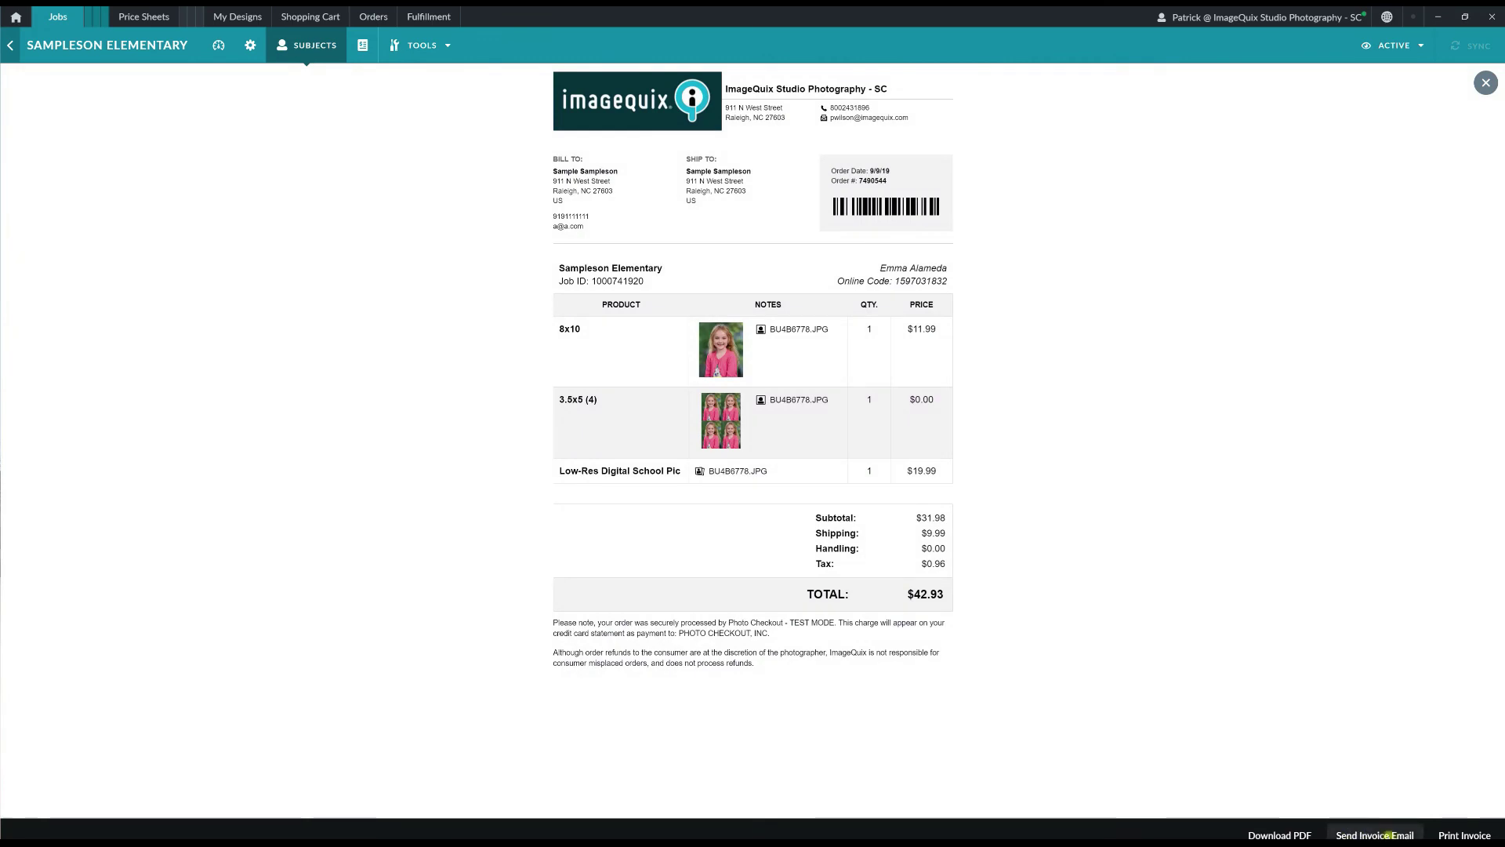
pyautogui.click(1487, 83)
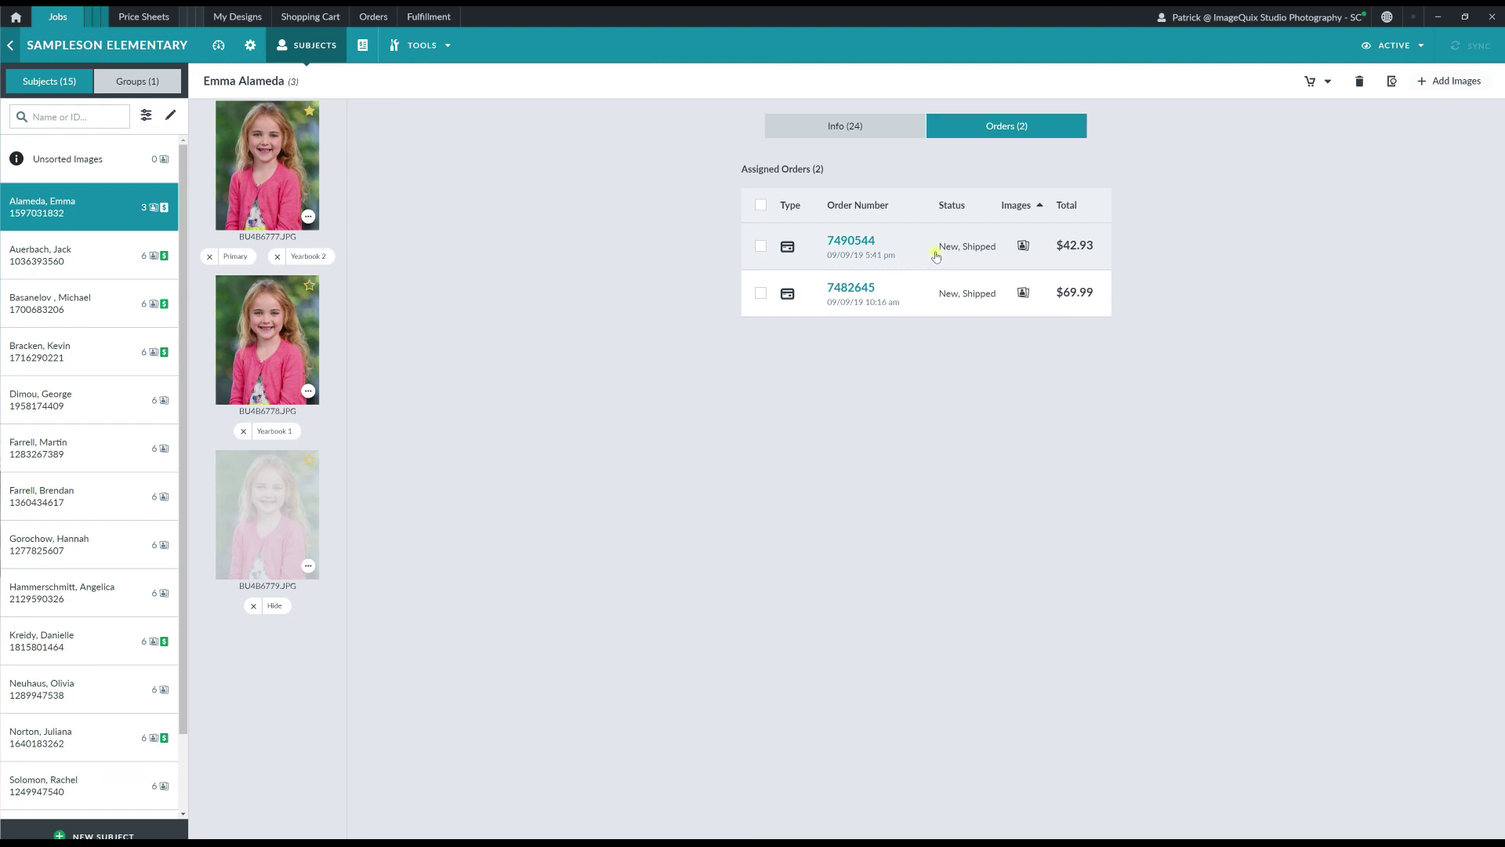